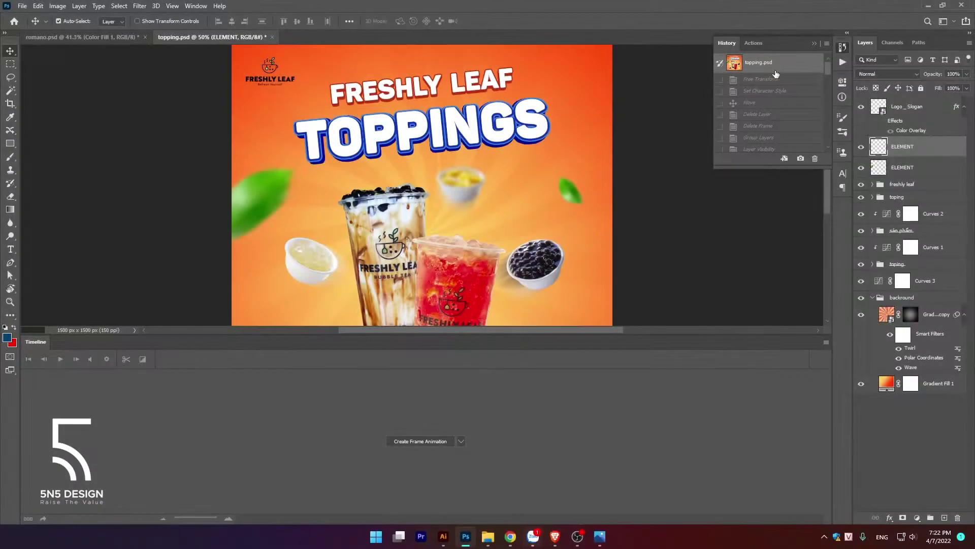
Create a video timeline for the Freshly Leaf poster and scroll through its layer tracks.
click(462, 442)
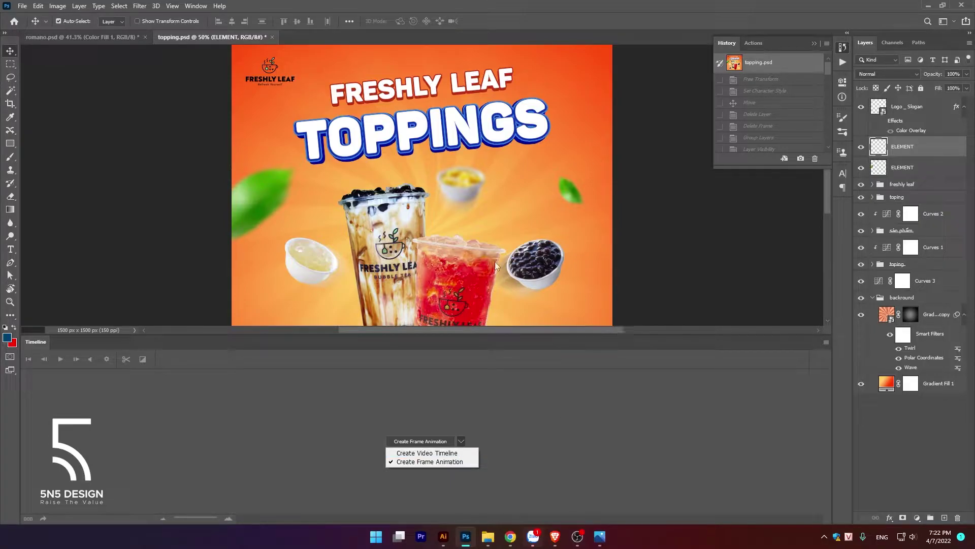
click(457, 453)
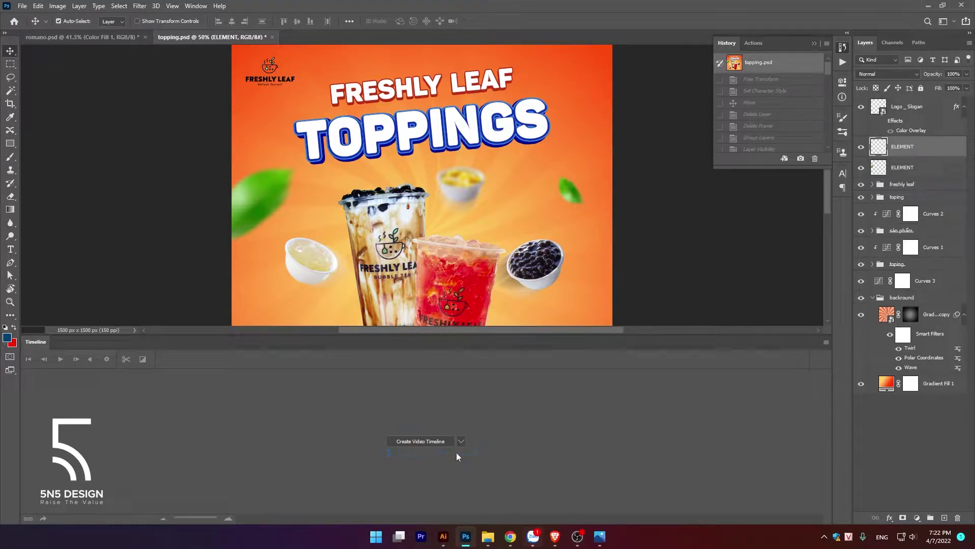
click(438, 442)
scroll(220, 424, down, 3)
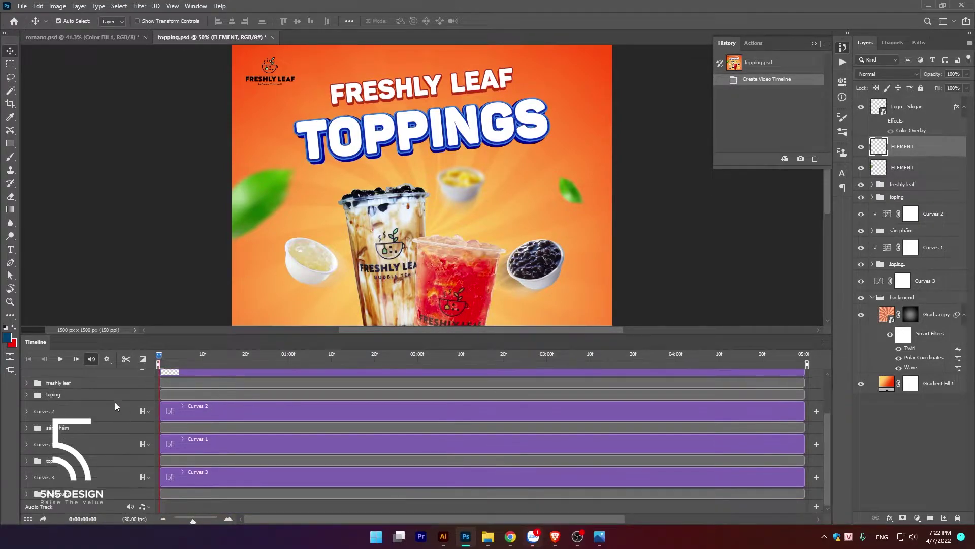
scroll(115, 401, down, 2)
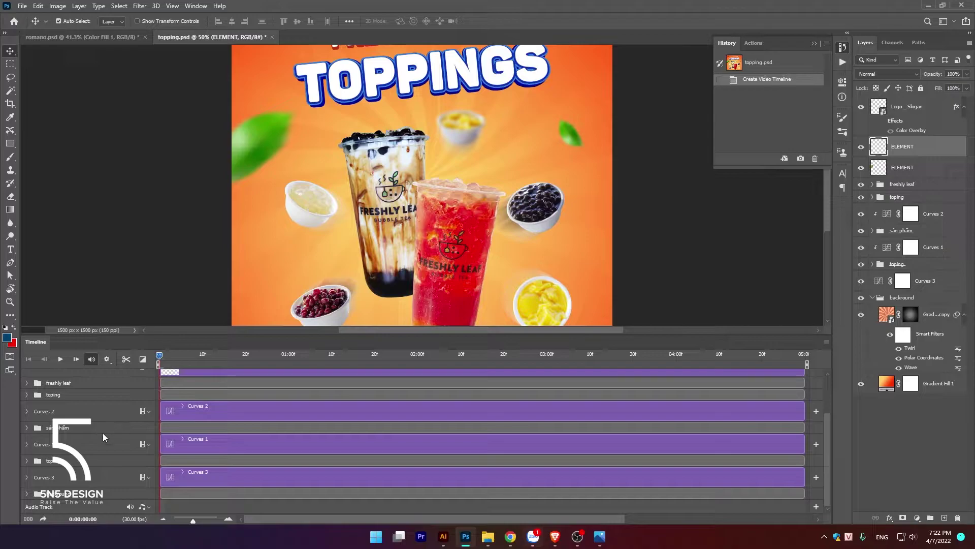
scroll(308, 299, up, 2)
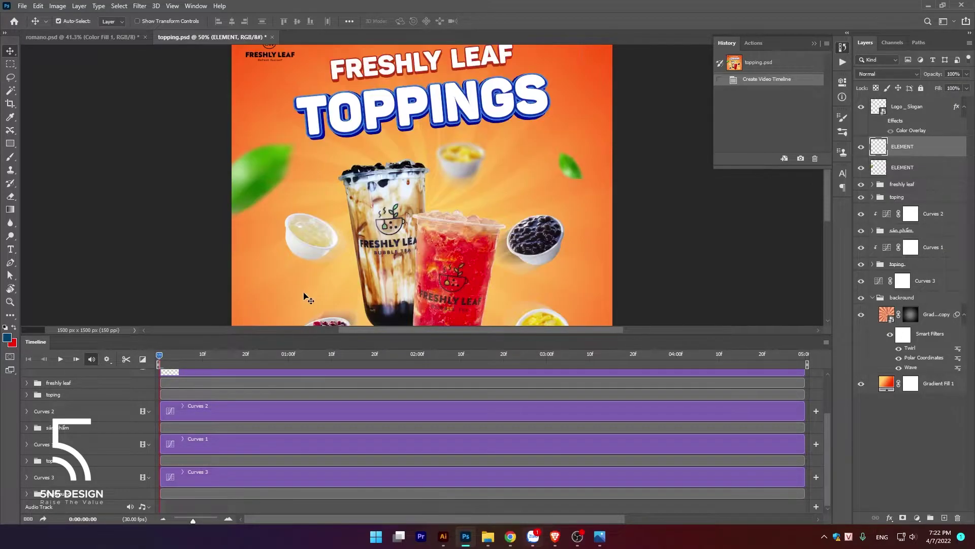
Close romano.psd, answering its save-changes prompt.
click(97, 37)
click(146, 37)
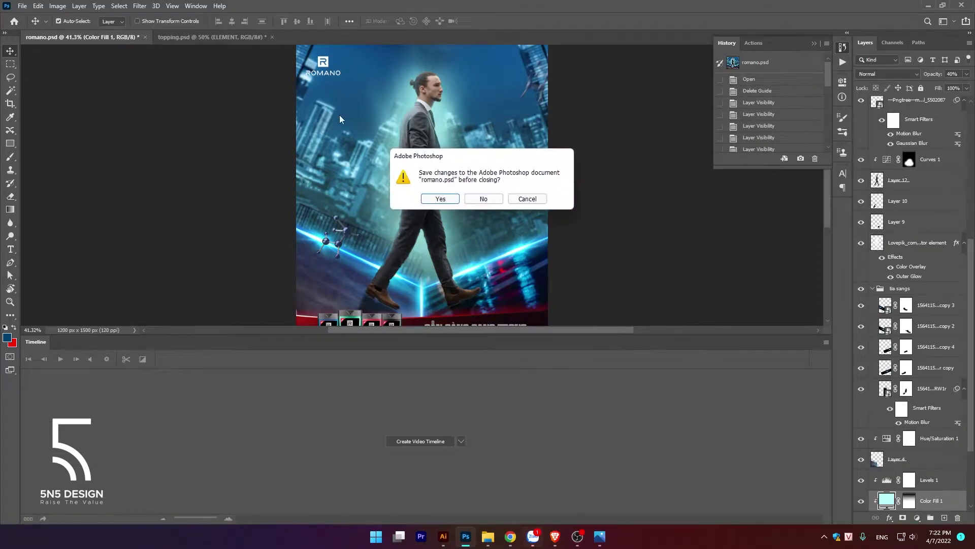
click(479, 199)
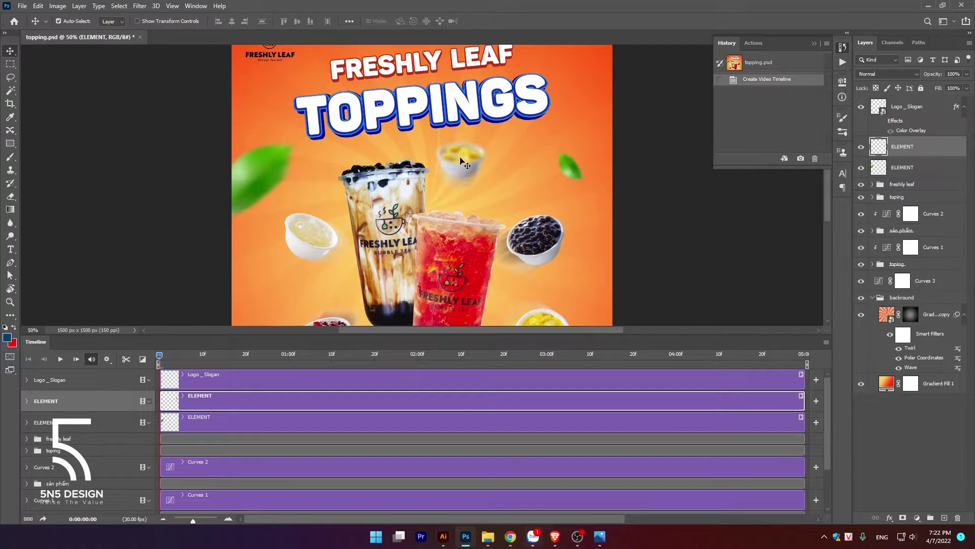
Float the poster window on the right and dock an enlarged Timeline at top-left.
drag(111, 38, 282, 86)
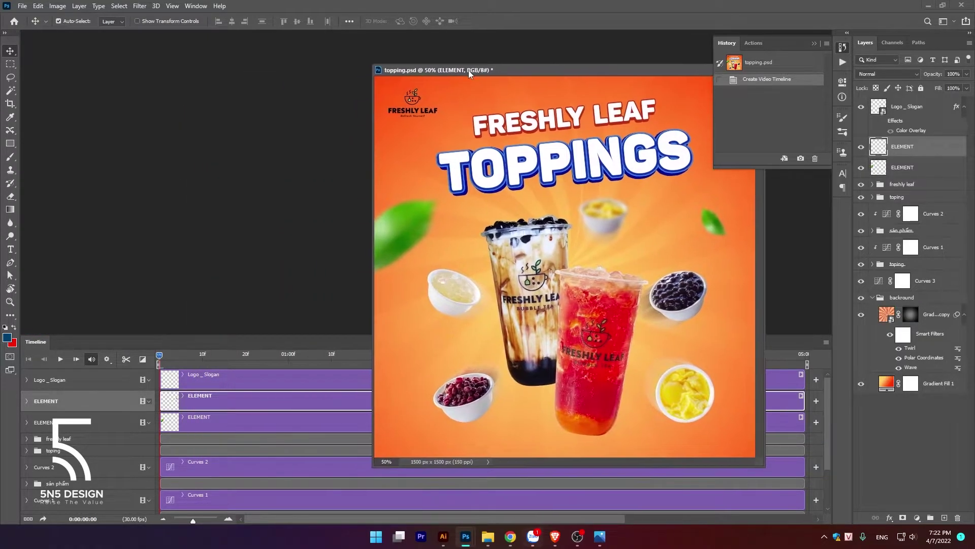
drag(282, 86, 528, 46)
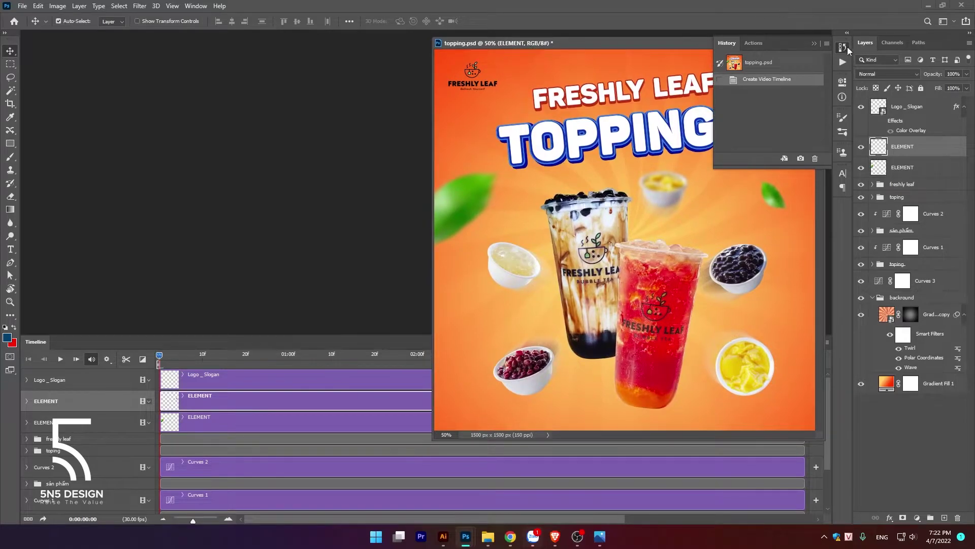
drag(727, 42, 732, 41)
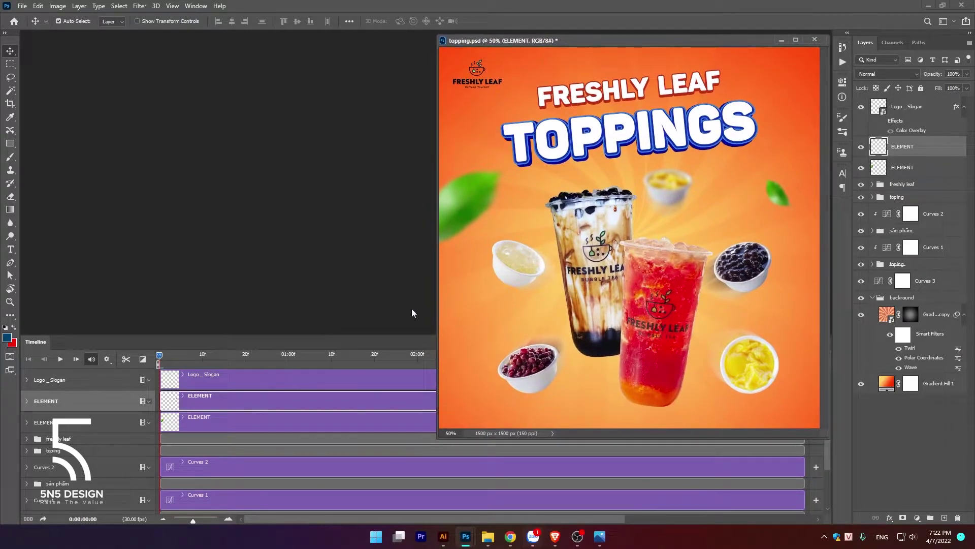
mouse_move(380, 340)
mouse_down()
mouse_move(376, 38)
mouse_move(207, 136)
mouse_move(197, 419)
mouse_up()
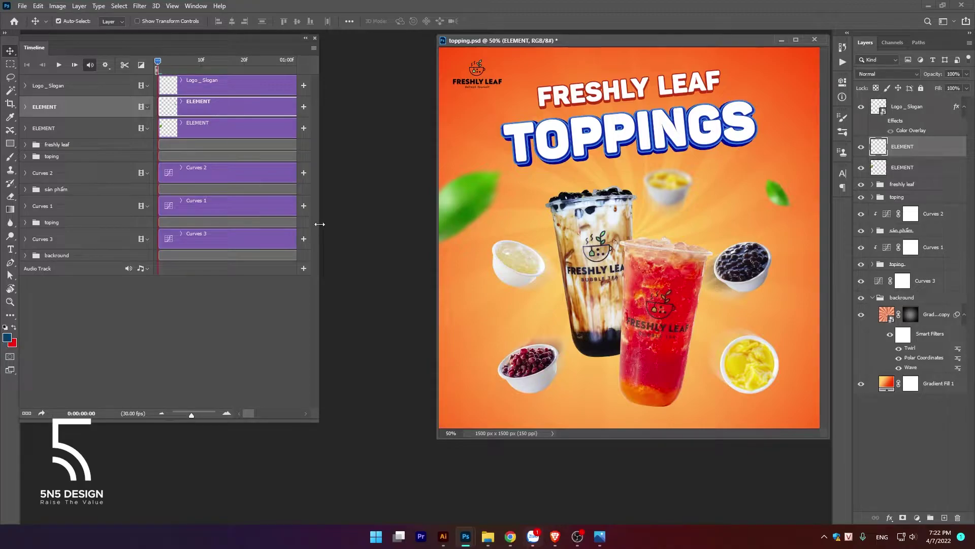
drag(319, 224, 438, 205)
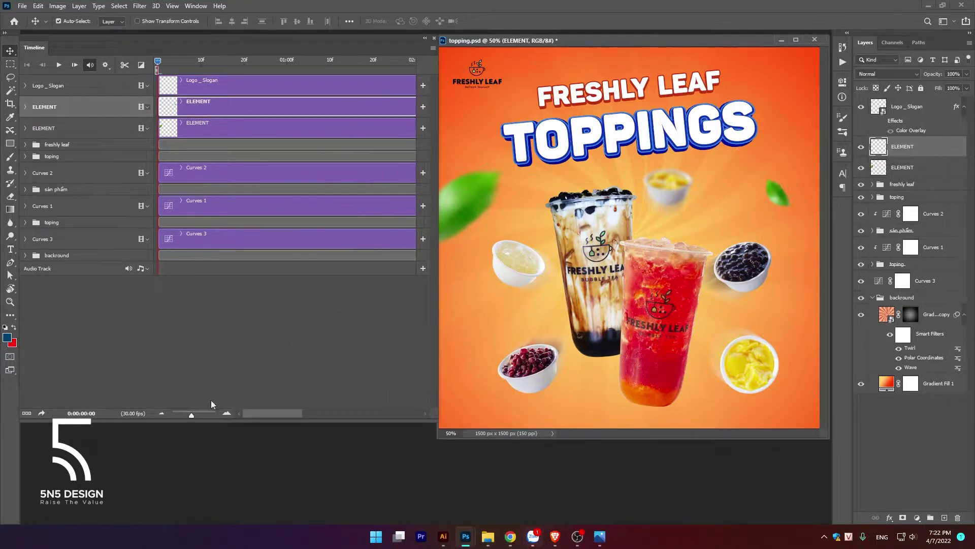
drag(195, 420, 193, 493)
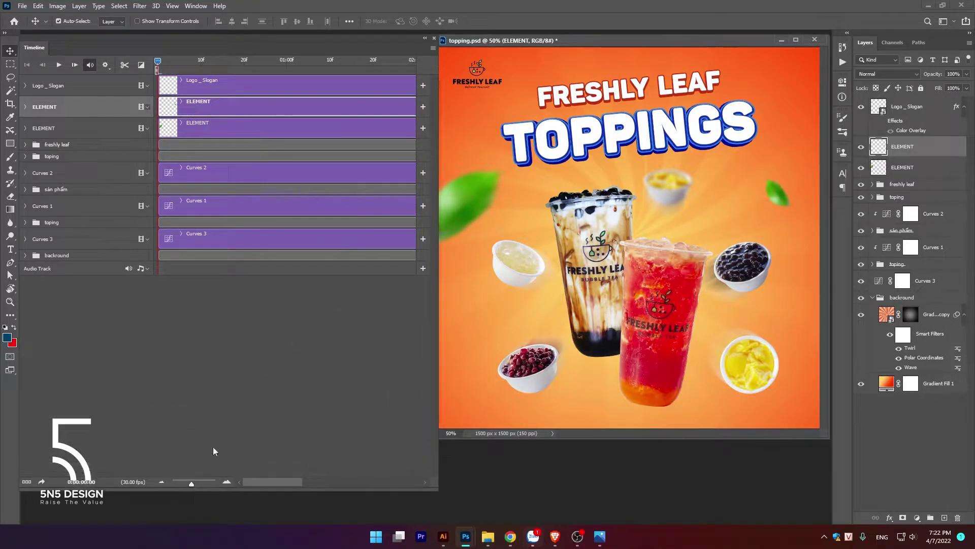
Select the first ELEMENT layer.
click(602, 190)
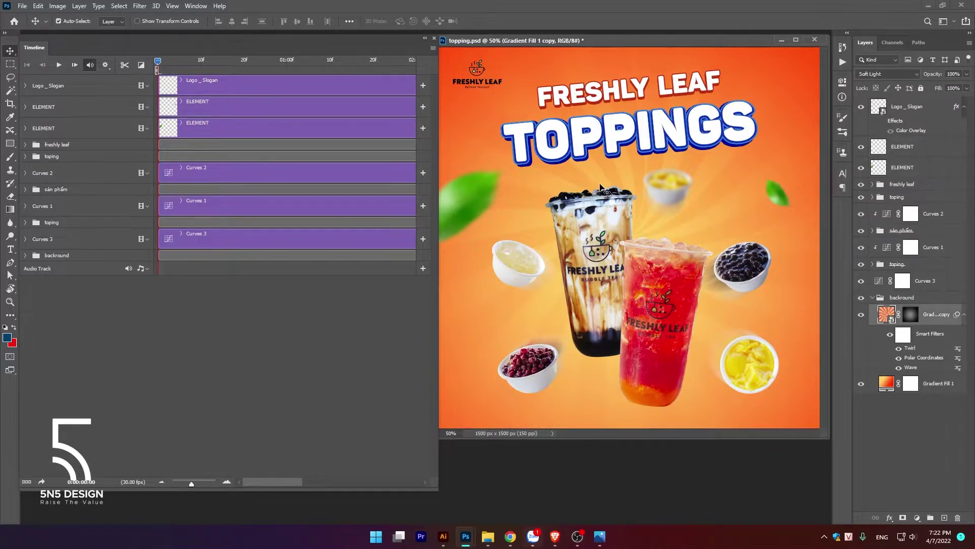
alt+scroll(603, 190, down, 1)
click(268, 97)
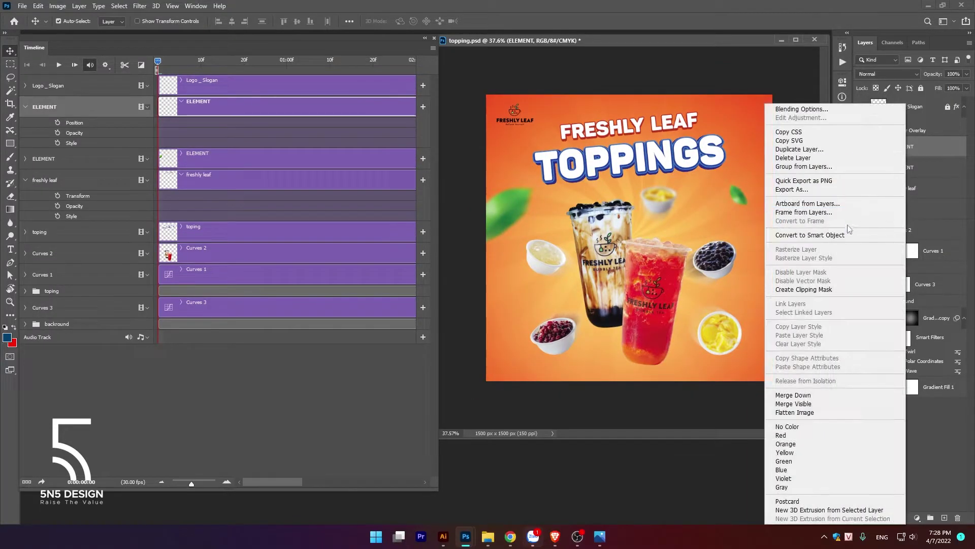
Convert the ELEMENT layer to a Smart Object and expand its Transform, Opacity and Style tracks.
click(836, 236)
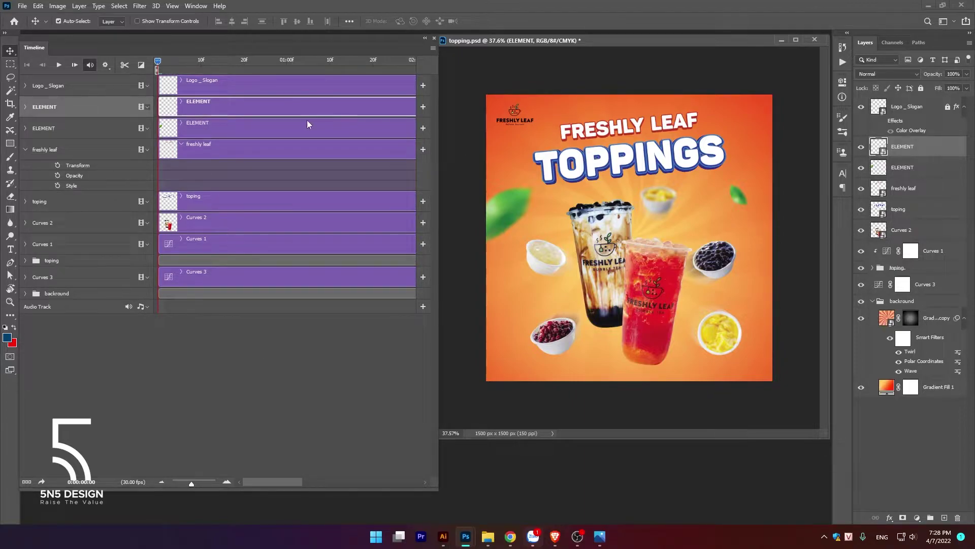
click(25, 107)
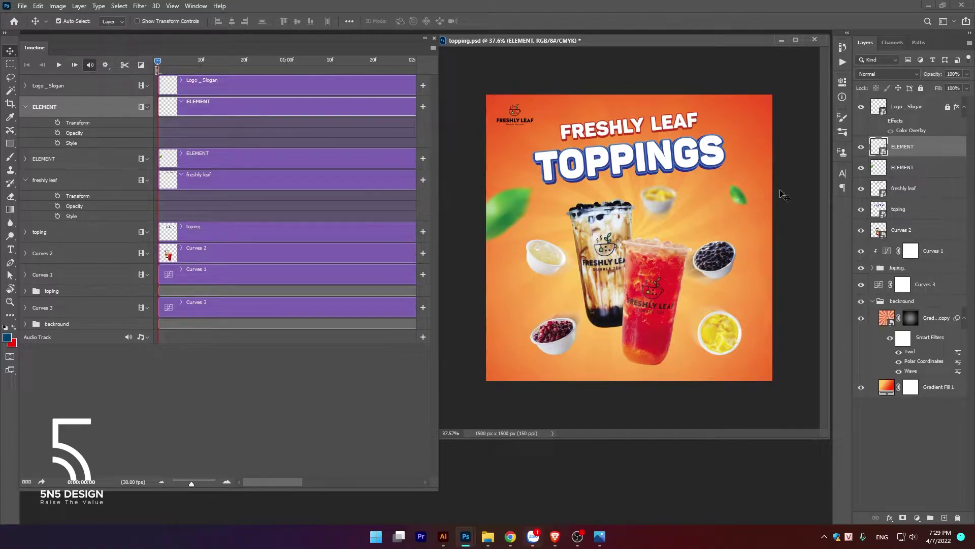
scroll(750, 185, down, 2)
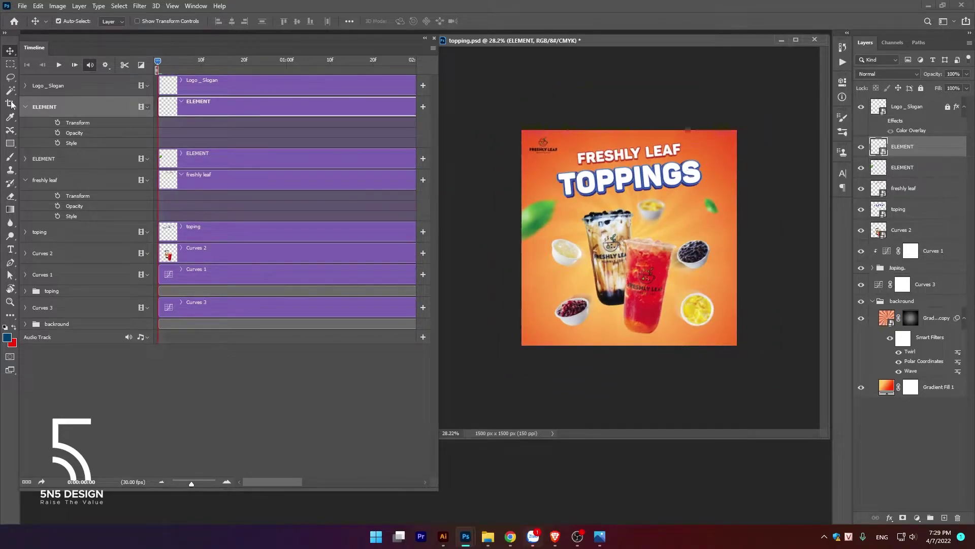
Add a frame-0 Transform keyframe with the green leaf moved off-canvas top-right.
click(58, 123)
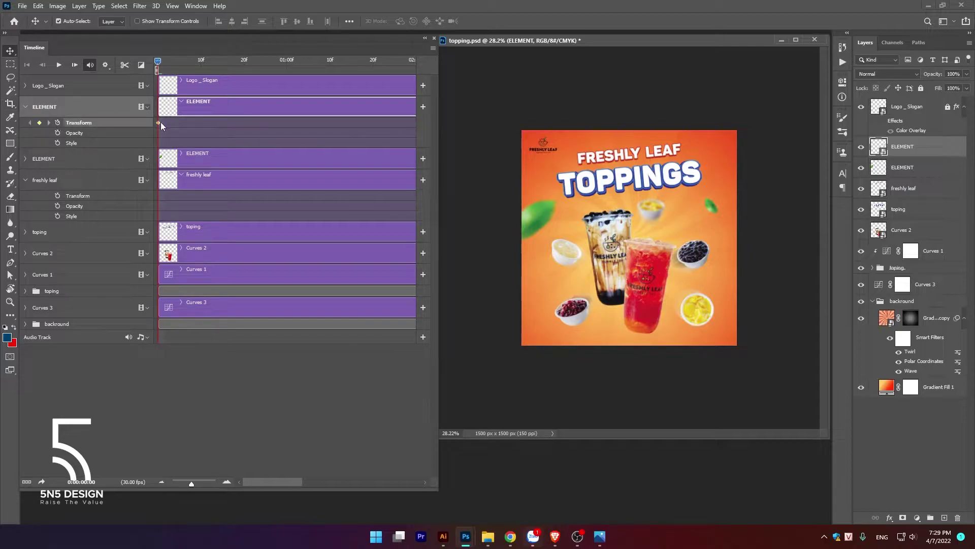
key(ctrl+t)
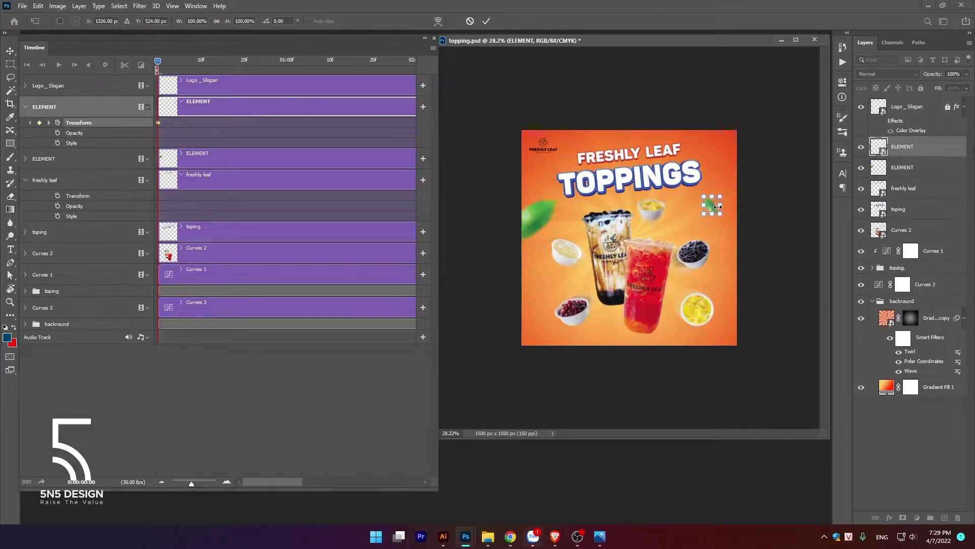
drag(715, 207, 762, 188)
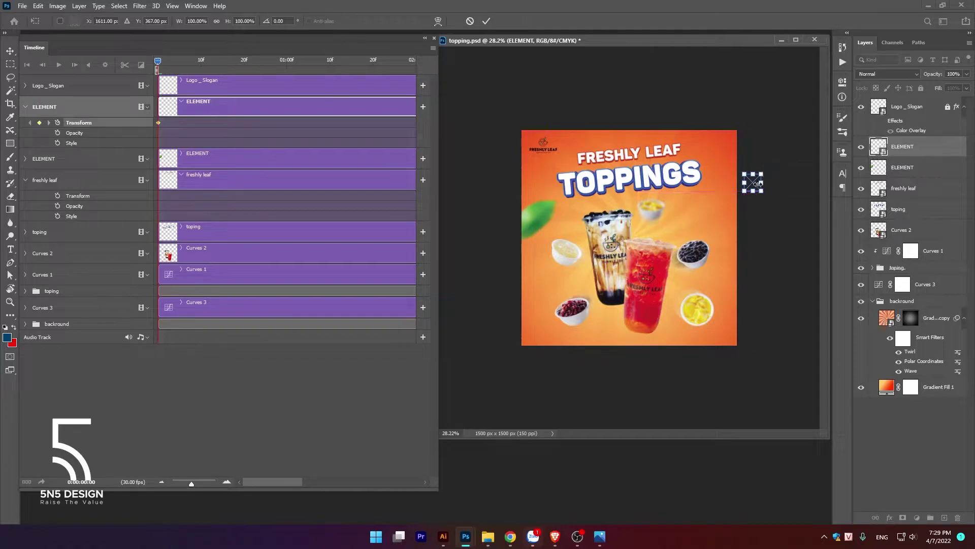
key(Return)
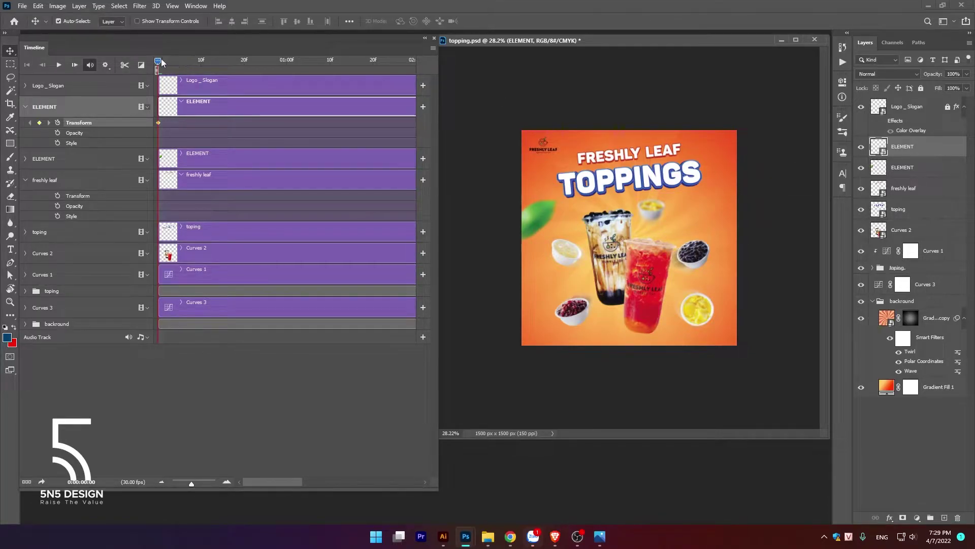
At frame 10, keyframe the leaf back on the poster near the title.
drag(160, 59, 200, 62)
click(40, 122)
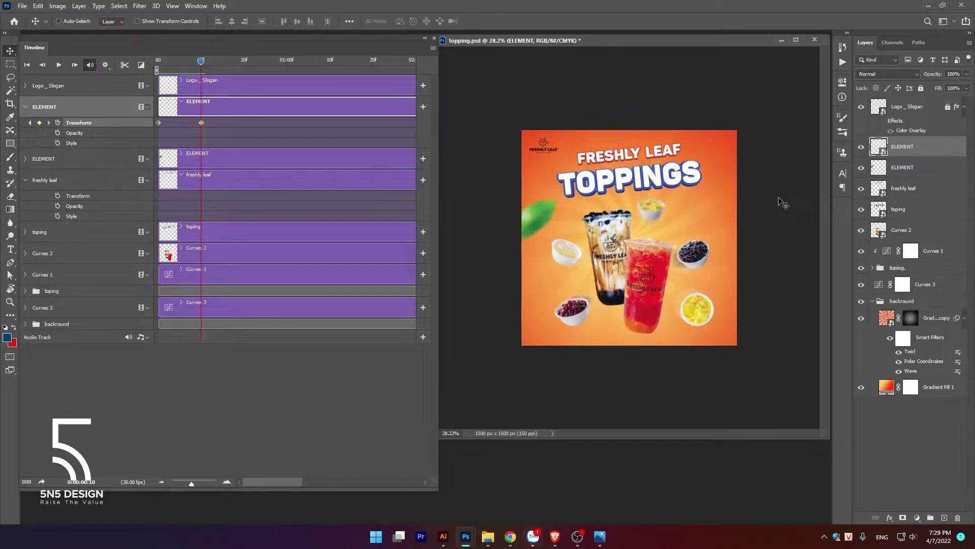
key(ctrl+t)
drag(757, 187, 711, 218)
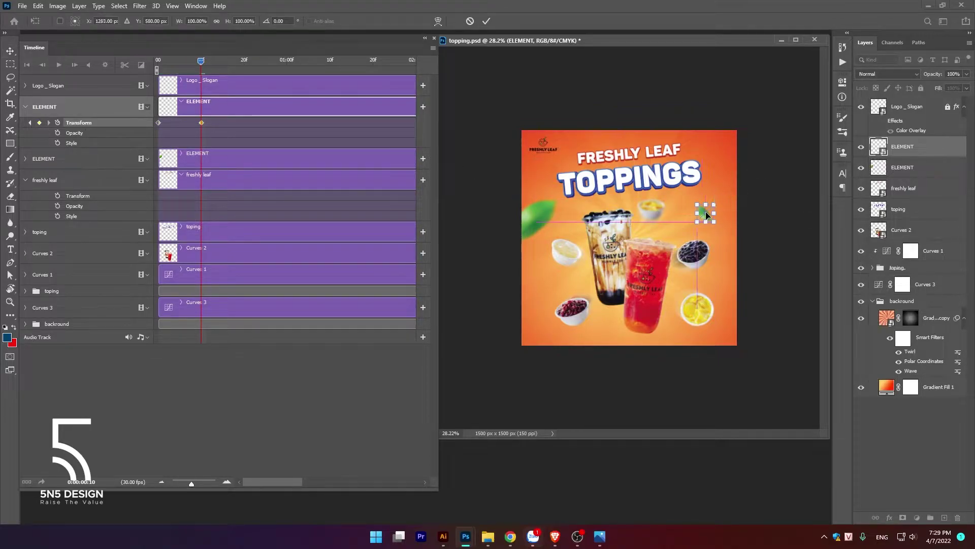
key(Return)
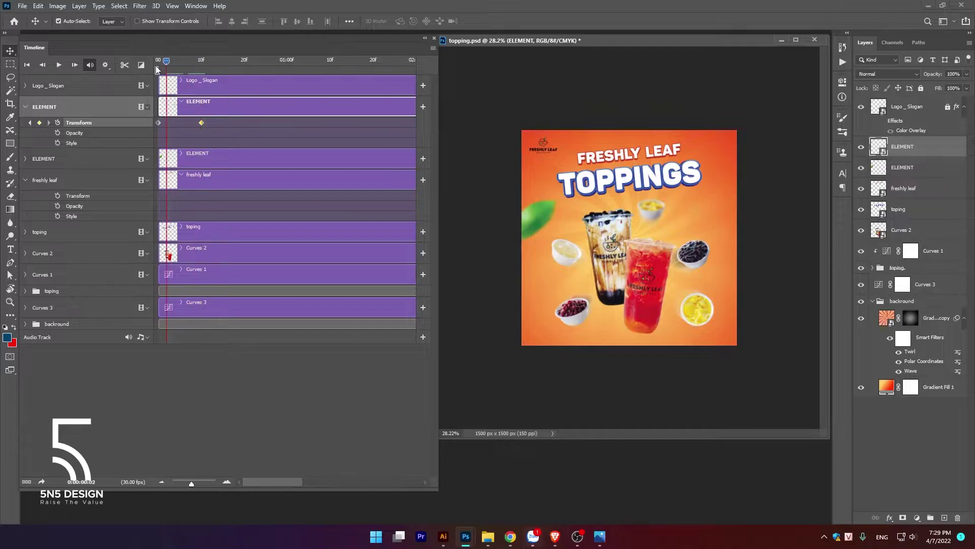
Preview the motion, then rotate the leaf about 177° at frame 4.
key(space)
key(space)
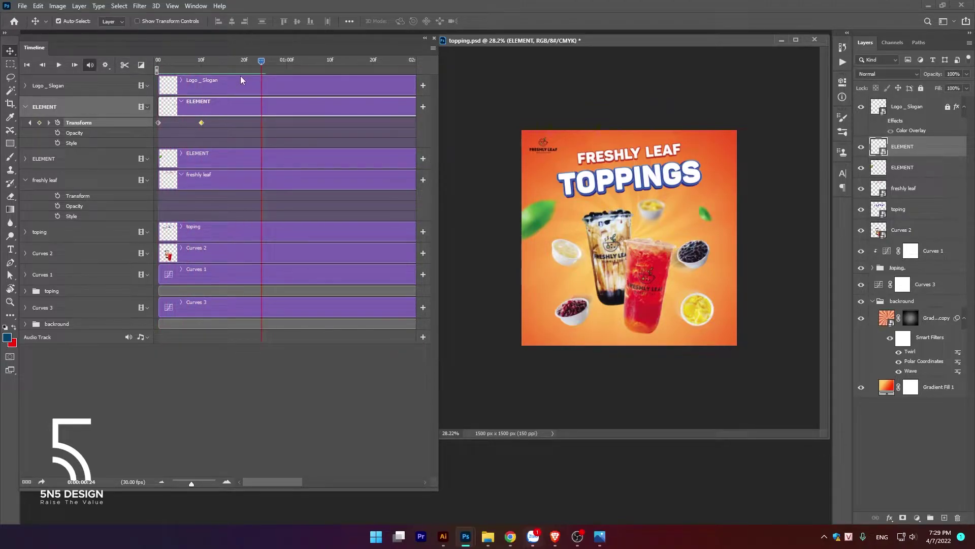
mouse_move(261, 60)
mouse_down()
mouse_move(163, 62)
mouse_move(179, 65)
mouse_up()
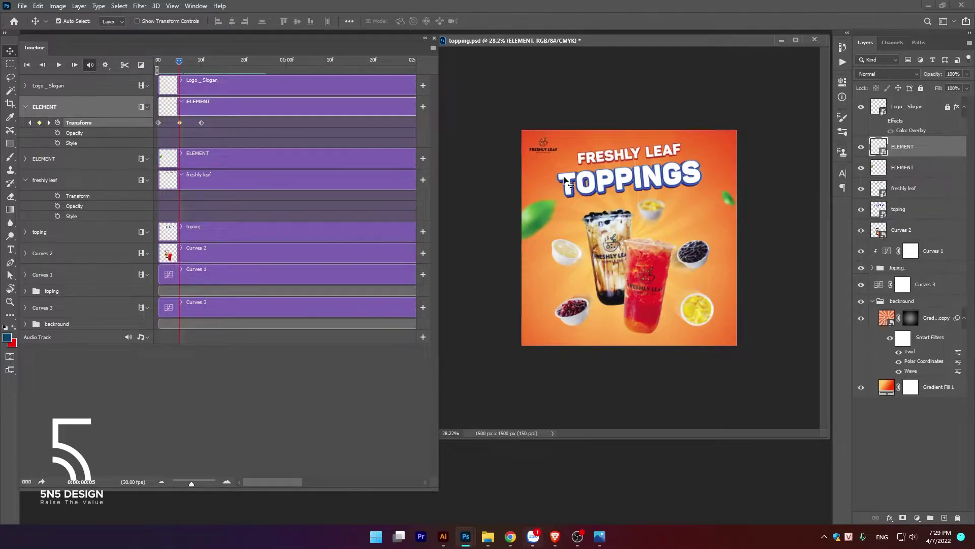
key(ctrl+t)
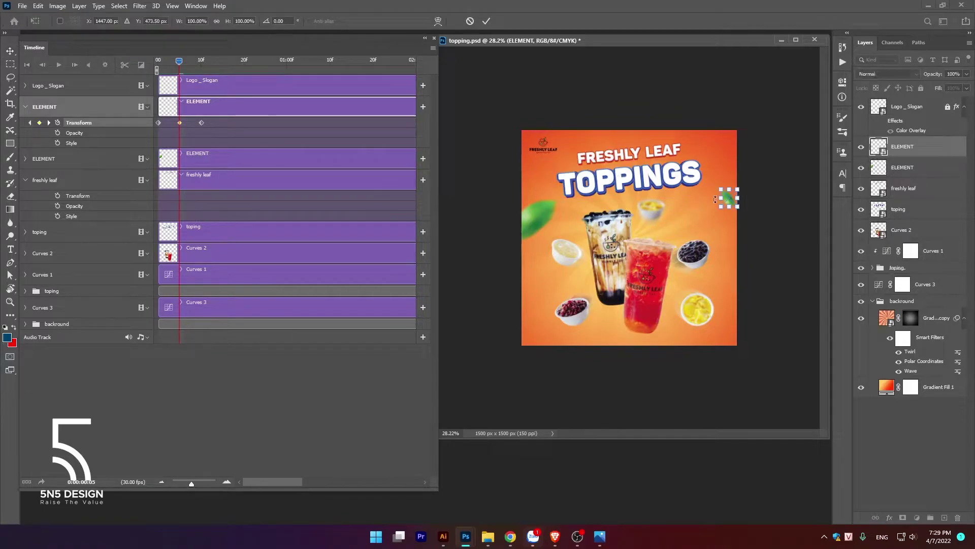
drag(744, 189, 707, 218)
key(Return)
Replay the leaf animation from frame 0 several times, then select the second ELEMENT layer.
drag(171, 61, 138, 68)
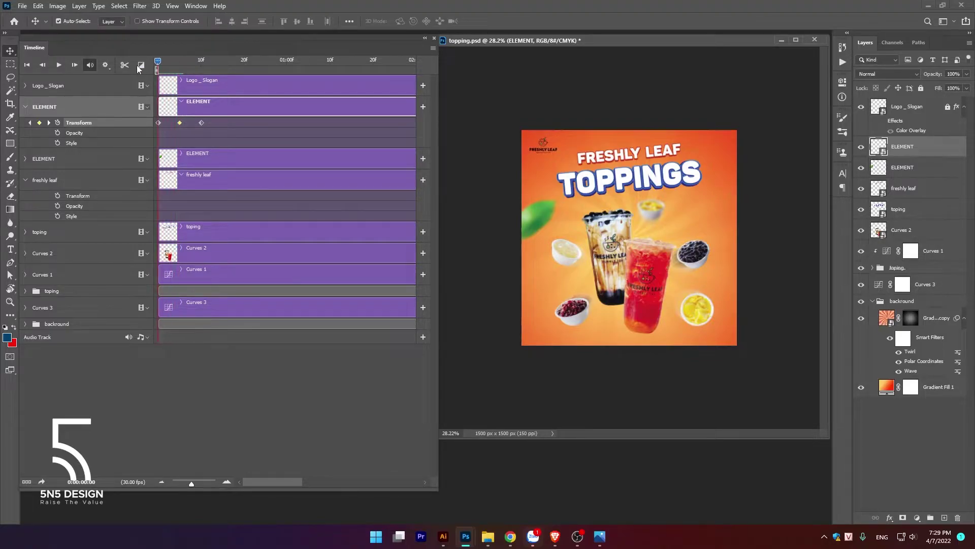
key(space)
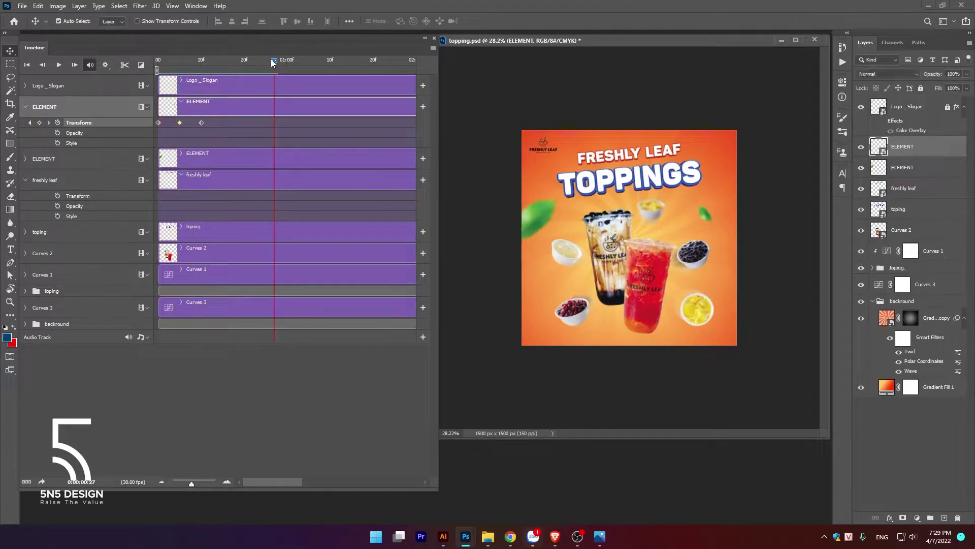
key(space)
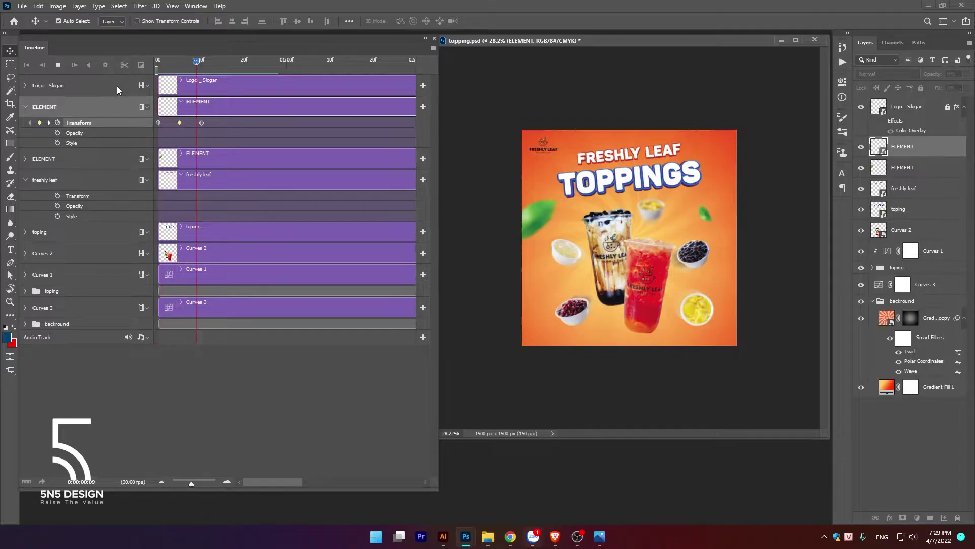
key(space)
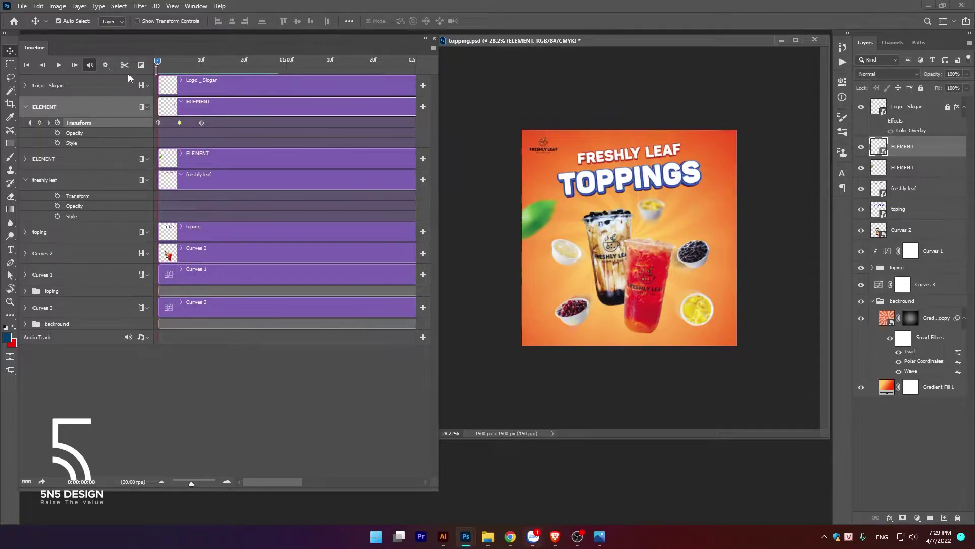
key(space)
drag(276, 63, 127, 74)
key(space)
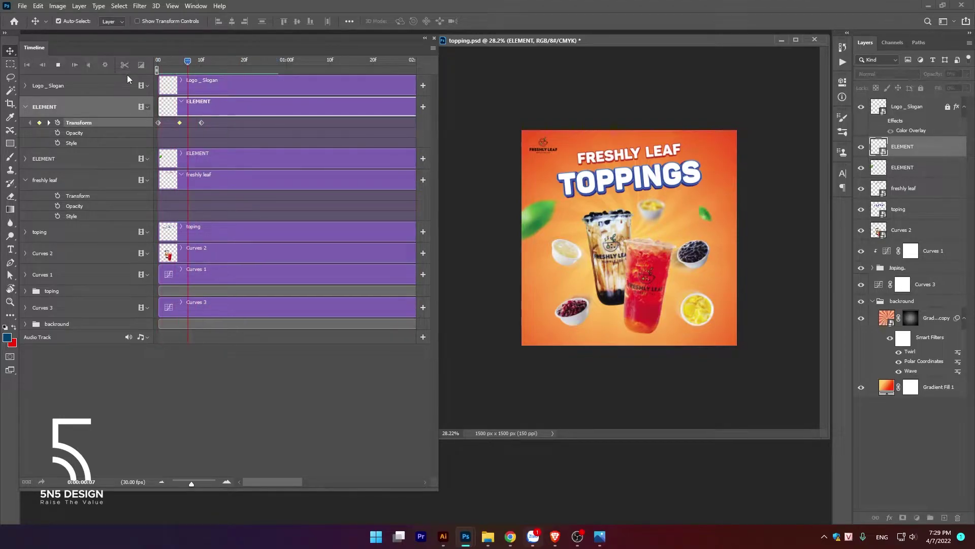
key(space)
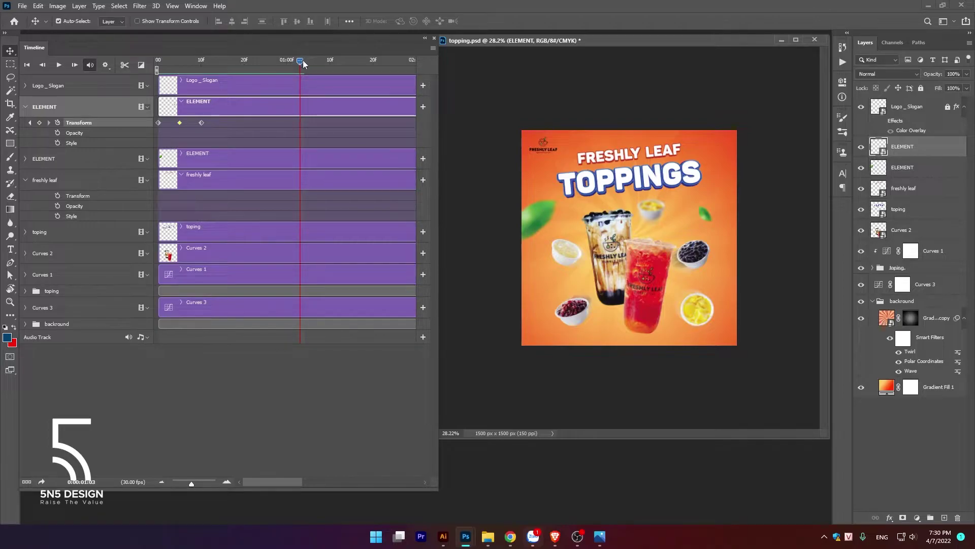
drag(301, 60, 121, 81)
key(space)
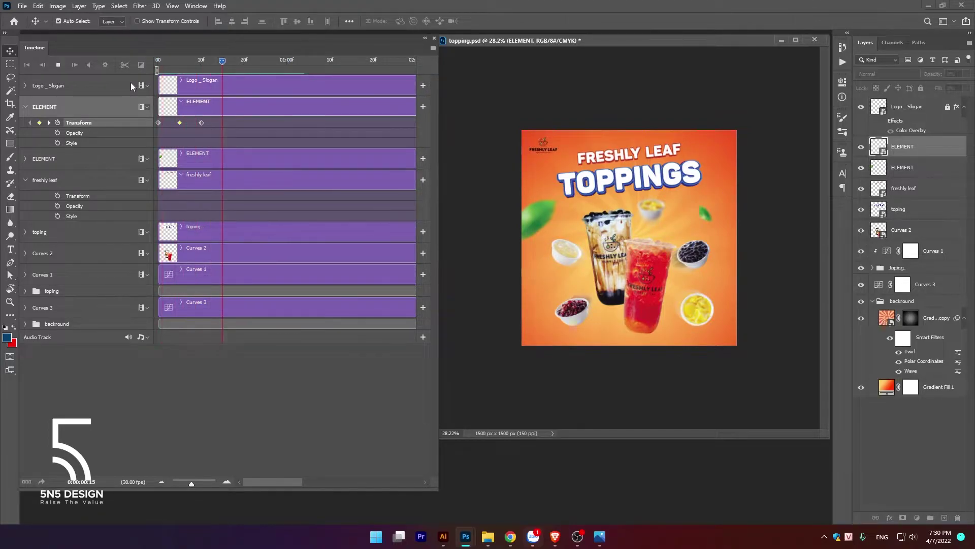
key(space)
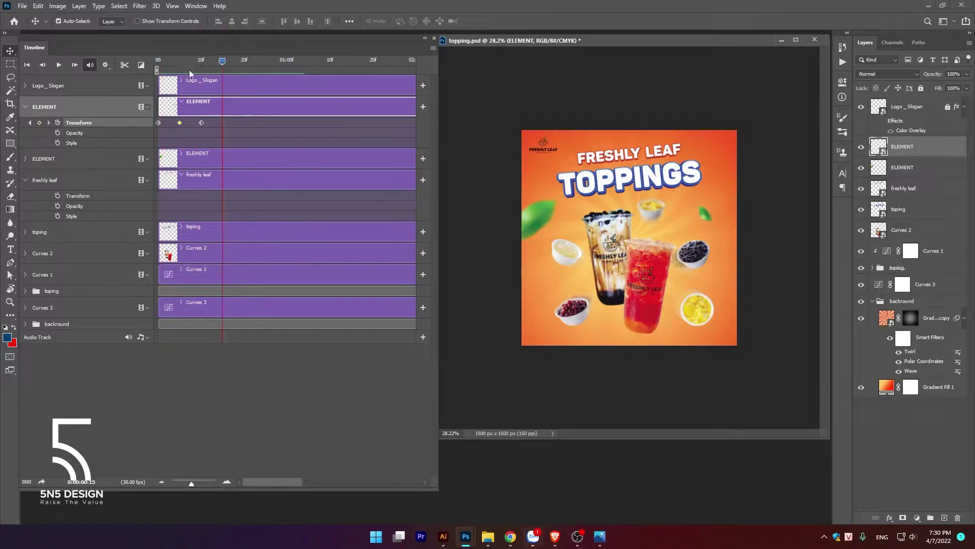
click(541, 215)
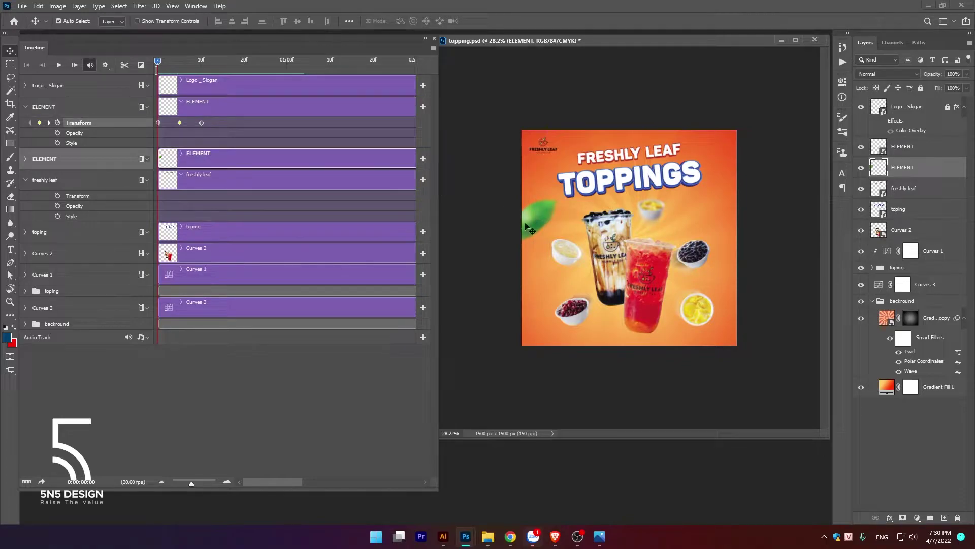
Convert the second ELEMENT layer to a Smart Object and expand its timeline properties.
right_click(912, 169)
click(819, 235)
click(25, 159)
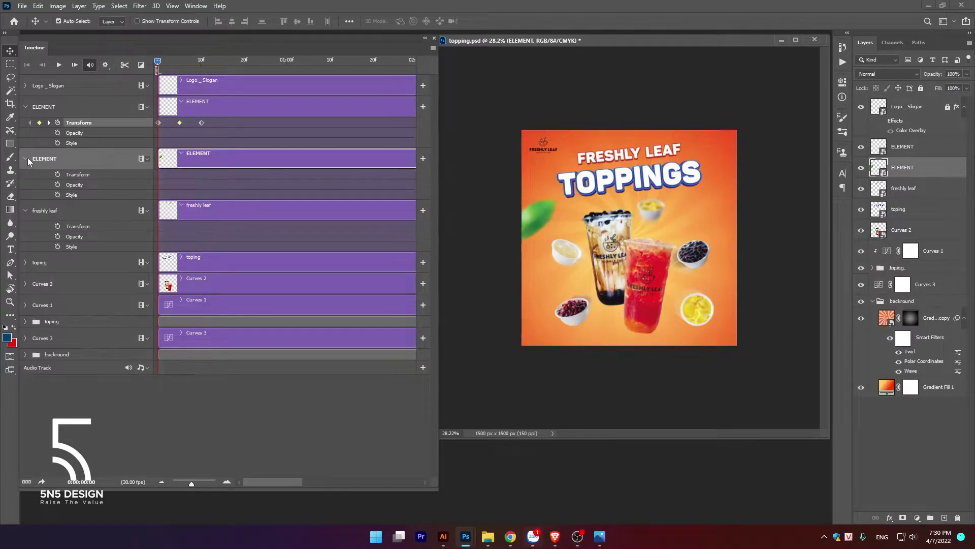
Add a frame-0 Transform keyframe with the second leaf moved off-canvas left.
click(58, 174)
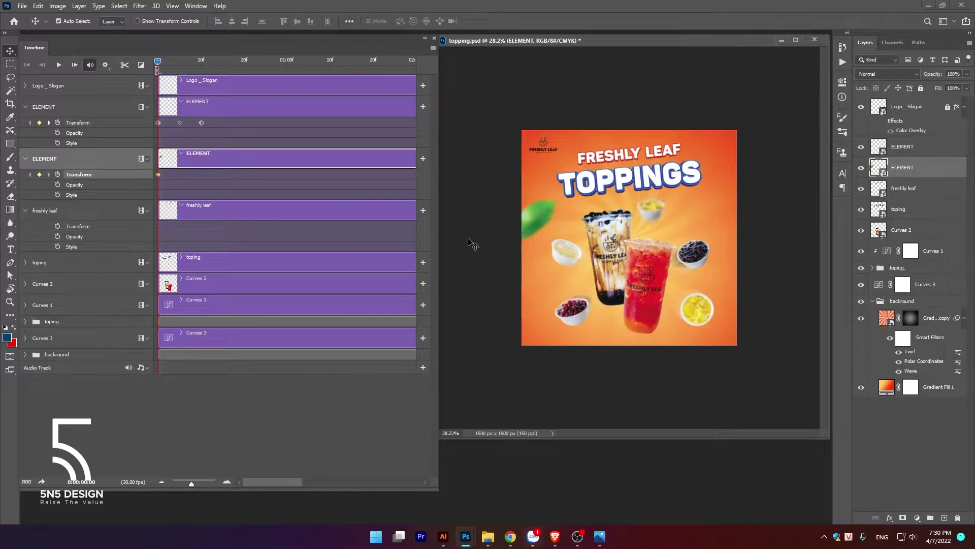
key(ctrl+t)
drag(539, 222, 479, 268)
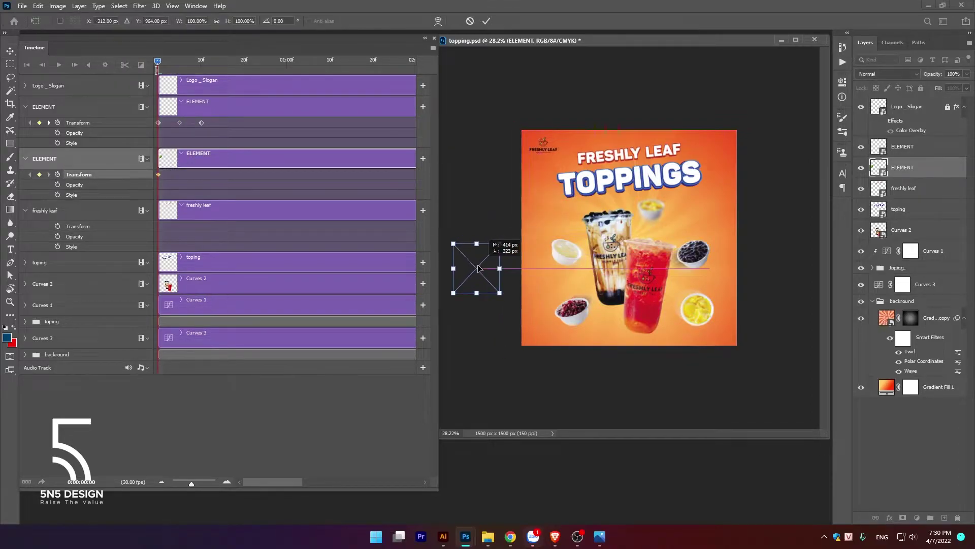
key(Return)
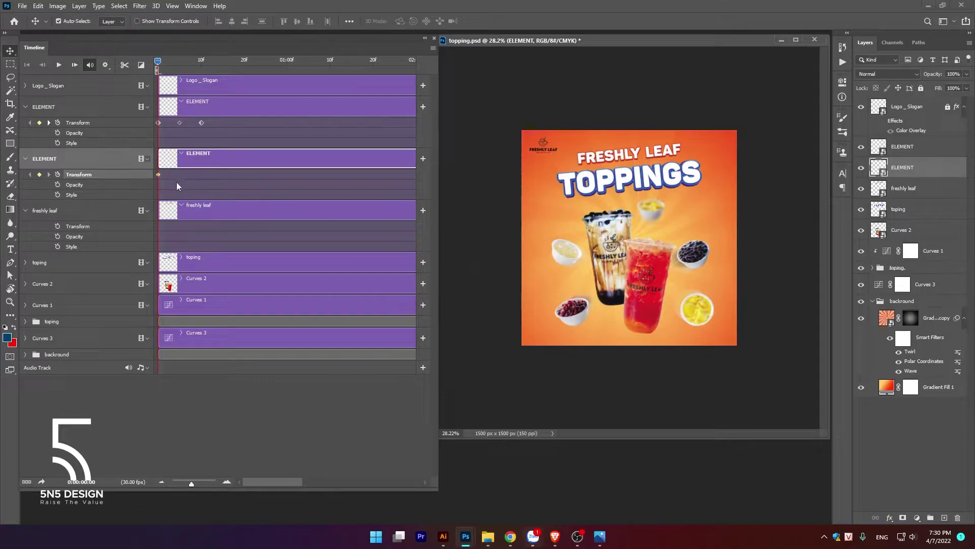
At frame 6, keyframe the leaf back at the canvas's left edge and preview the slide-in.
drag(158, 61, 185, 62)
click(39, 175)
key(ctrl+t)
mouse_move(512, 274)
mouse_down()
mouse_move(512, 248)
mouse_move(545, 215)
mouse_up()
key(Return)
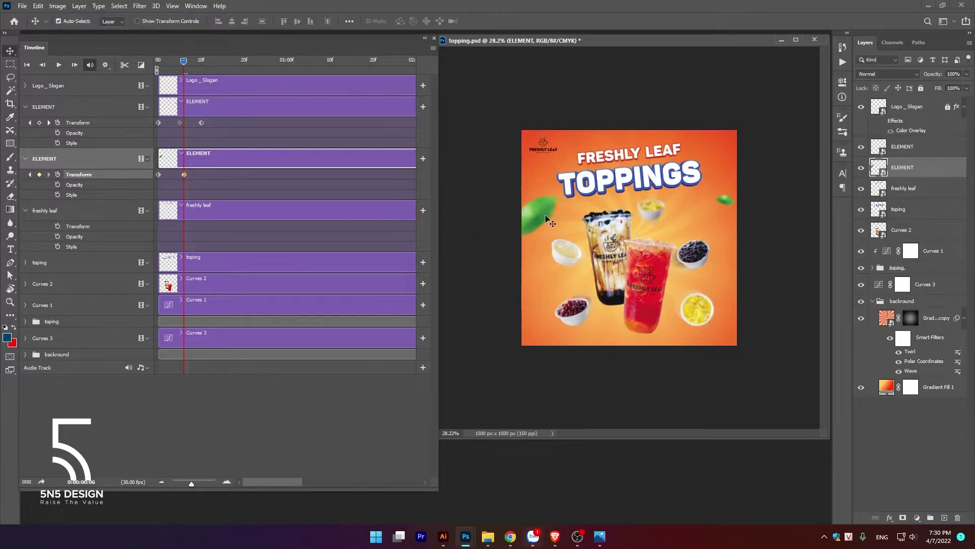
key(space)
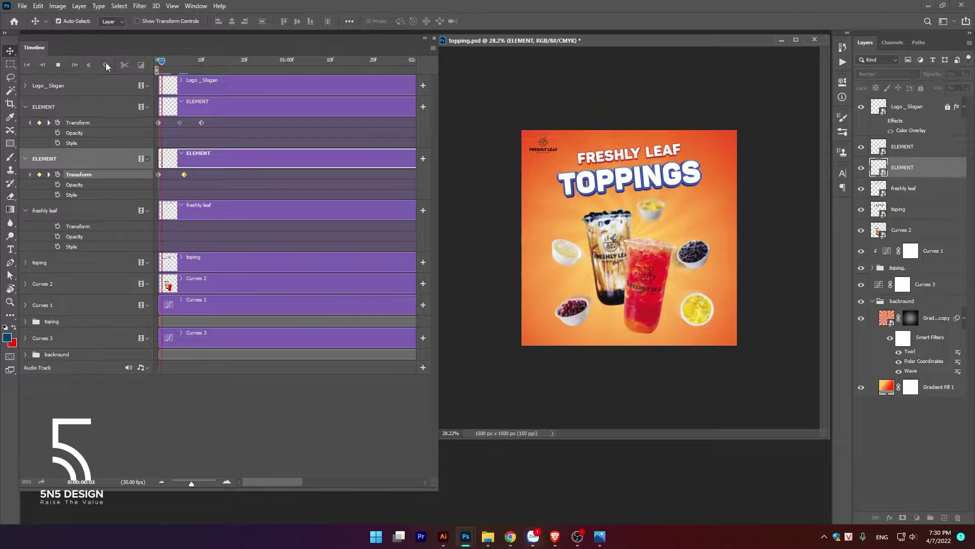
mouse_move(257, 62)
mouse_down()
mouse_move(272, 66)
mouse_move(120, 75)
mouse_up()
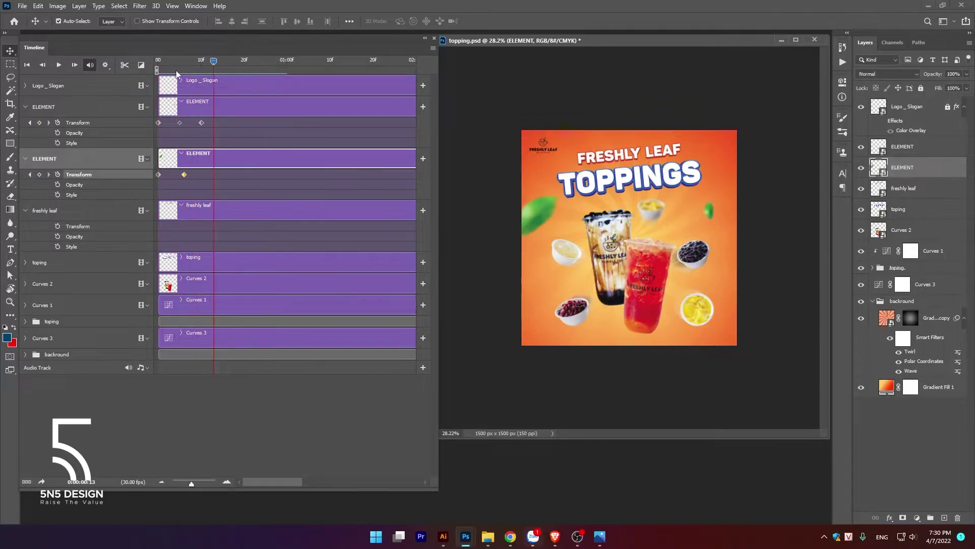
click(640, 180)
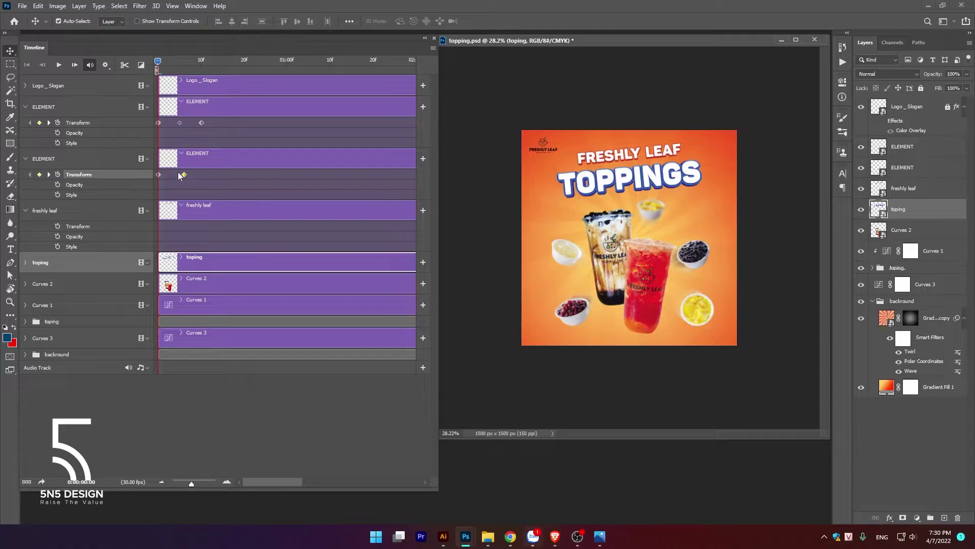
Collapse both ELEMENT tracks and expand the freshly leaf and toping tracks' properties.
click(25, 107)
click(29, 126)
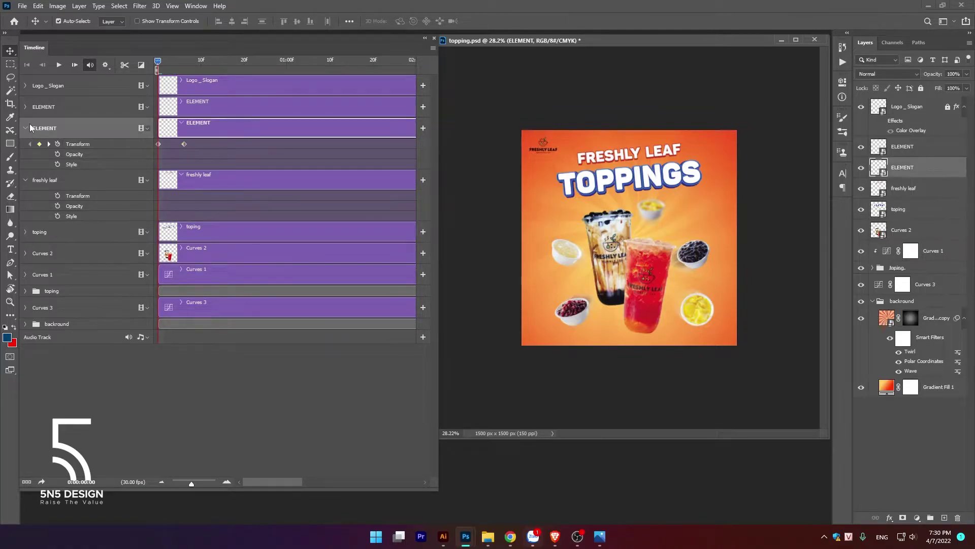
click(25, 129)
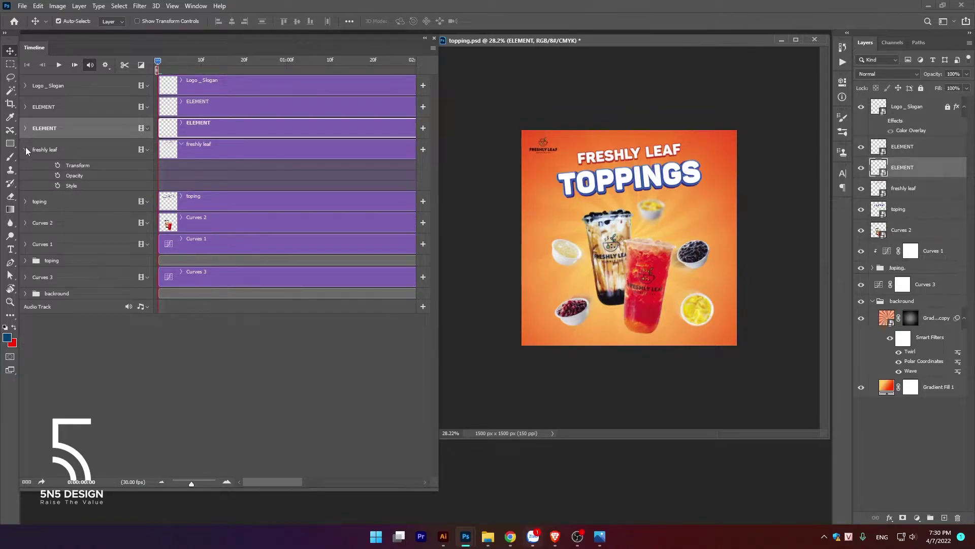
click(26, 148)
click(253, 155)
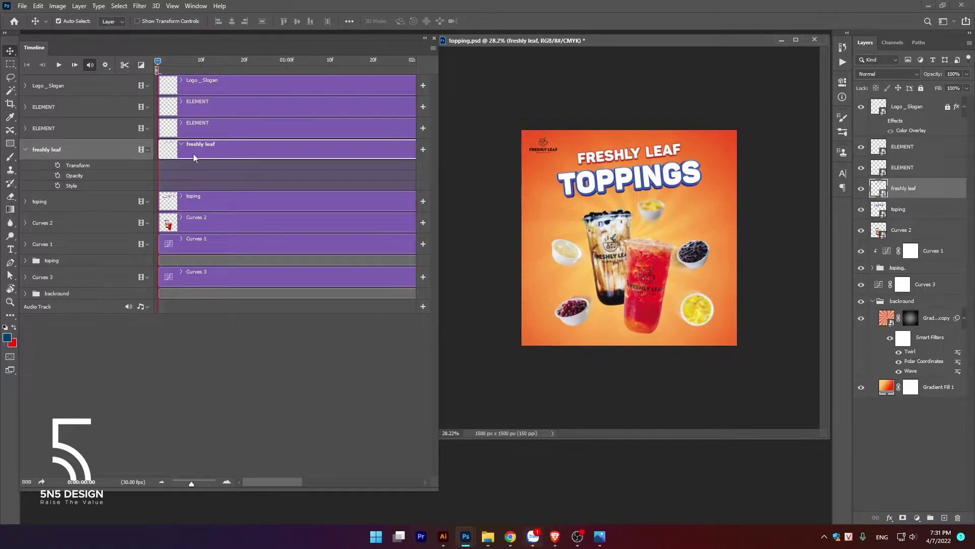
click(657, 179)
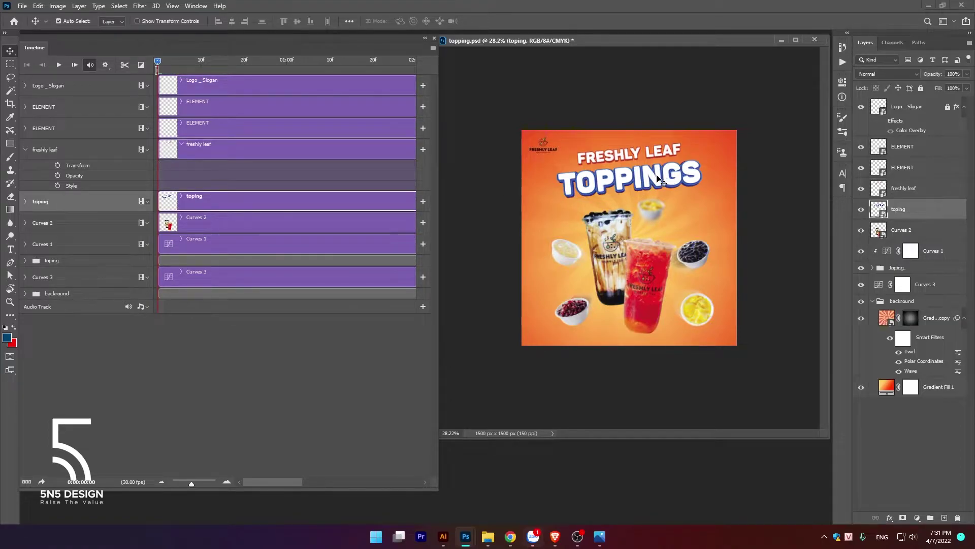
click(26, 201)
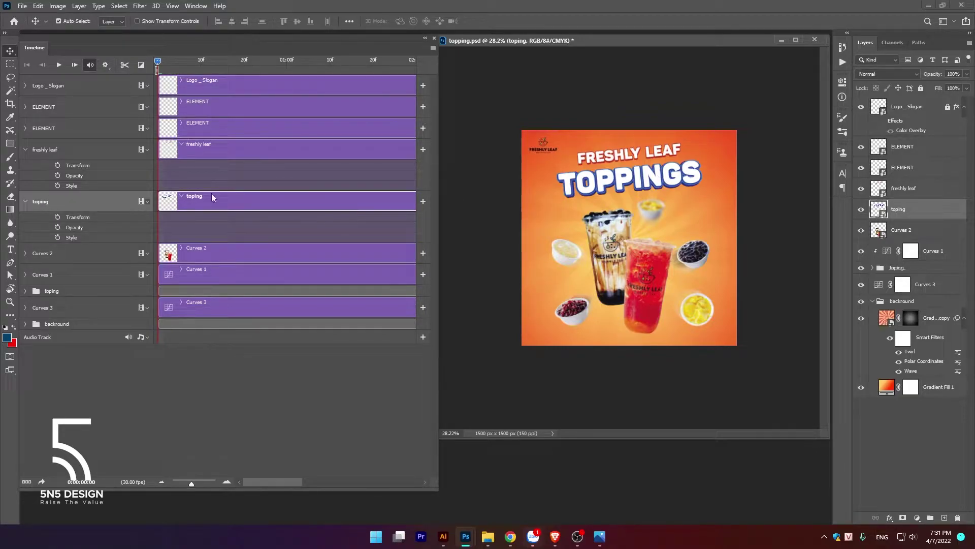
Add a frame-0 Opacity keyframe on the toping layer with opacity at 0%.
click(58, 227)
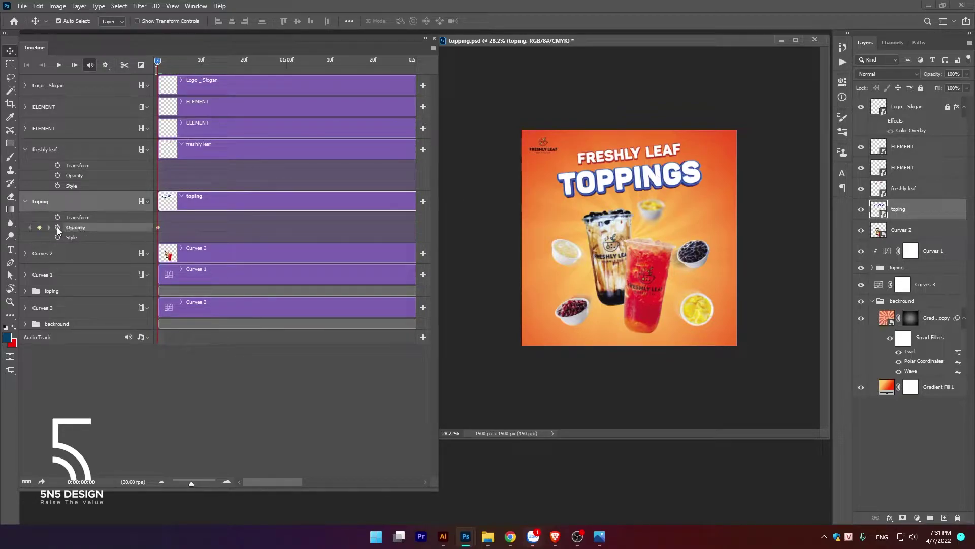
click(967, 74)
drag(967, 87, 921, 89)
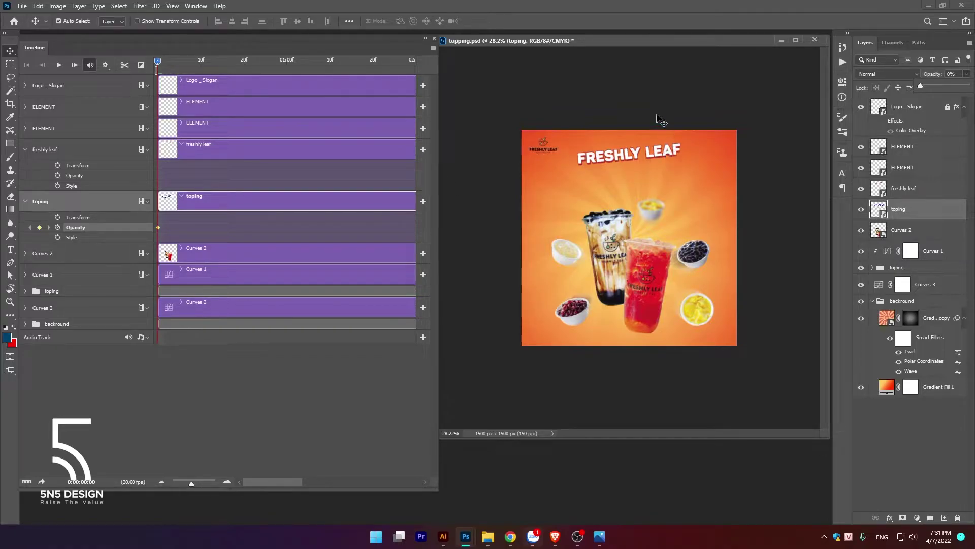
click(673, 150)
click(679, 155)
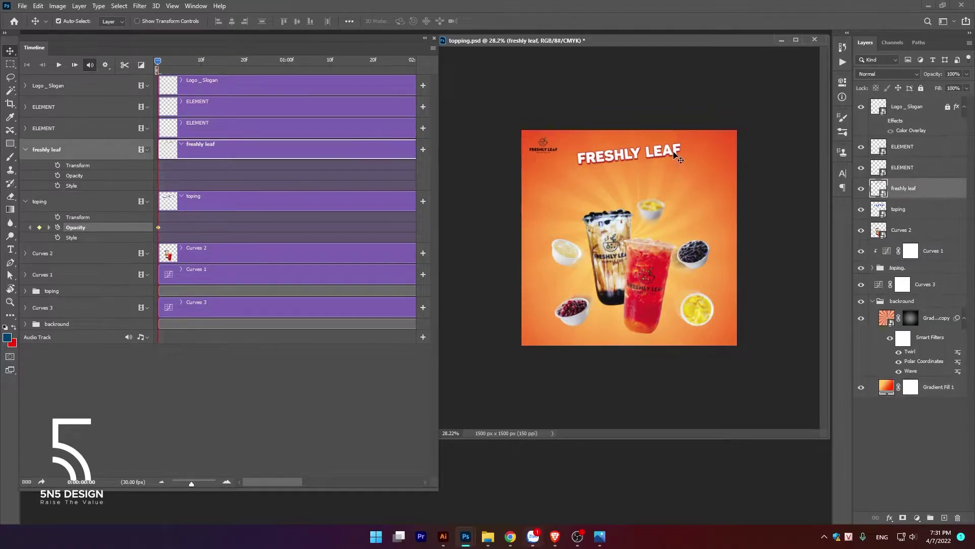
Add a frame-0 Transform keyframe with the FRESHLY LEAF title moved up off the canvas.
click(57, 166)
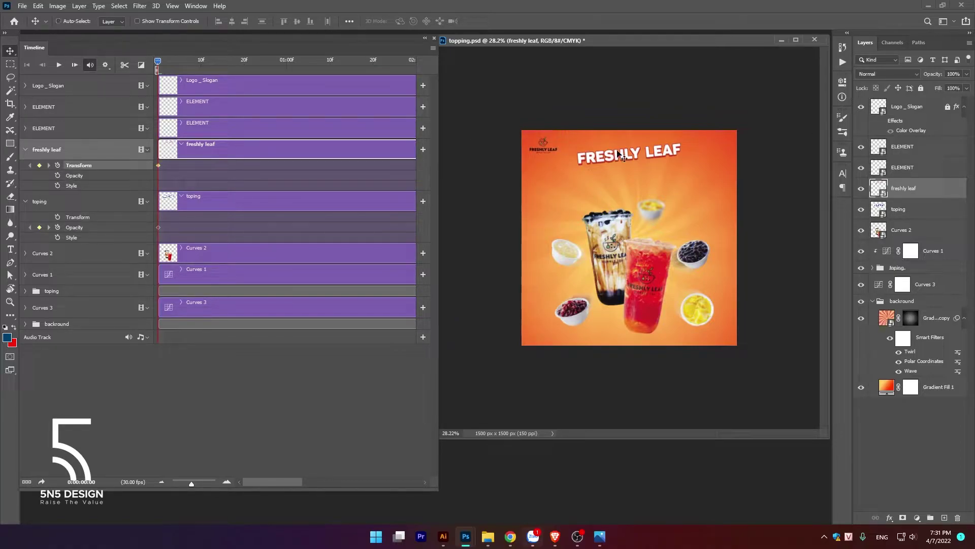
key(ctrl+t)
drag(651, 155, 648, 112)
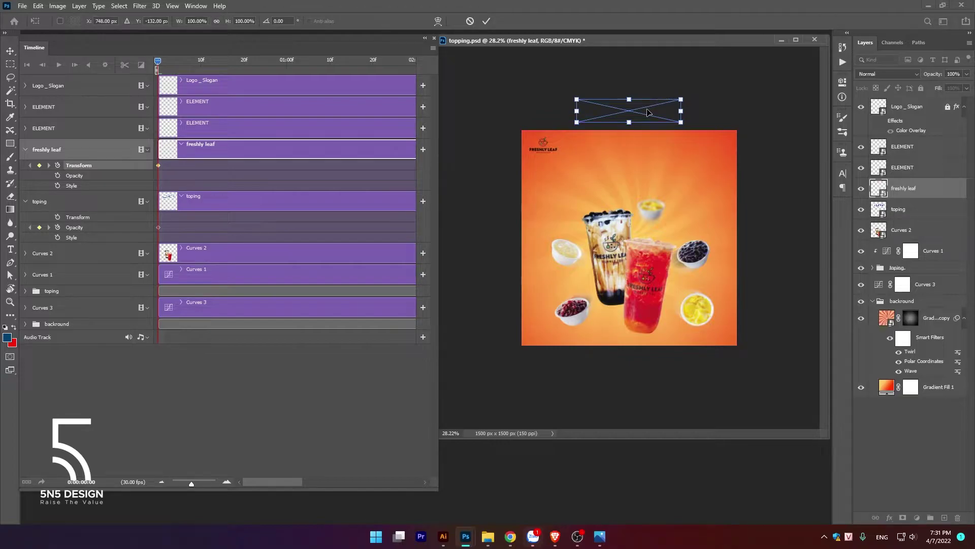
click(486, 21)
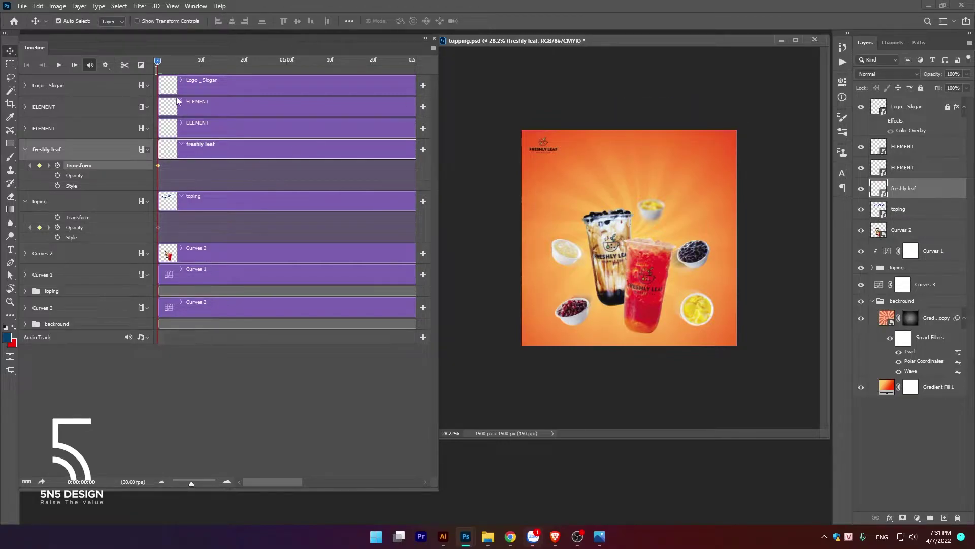
At frame 8, keyframe the title down at the poster top and preview the slide-in.
drag(158, 62, 193, 61)
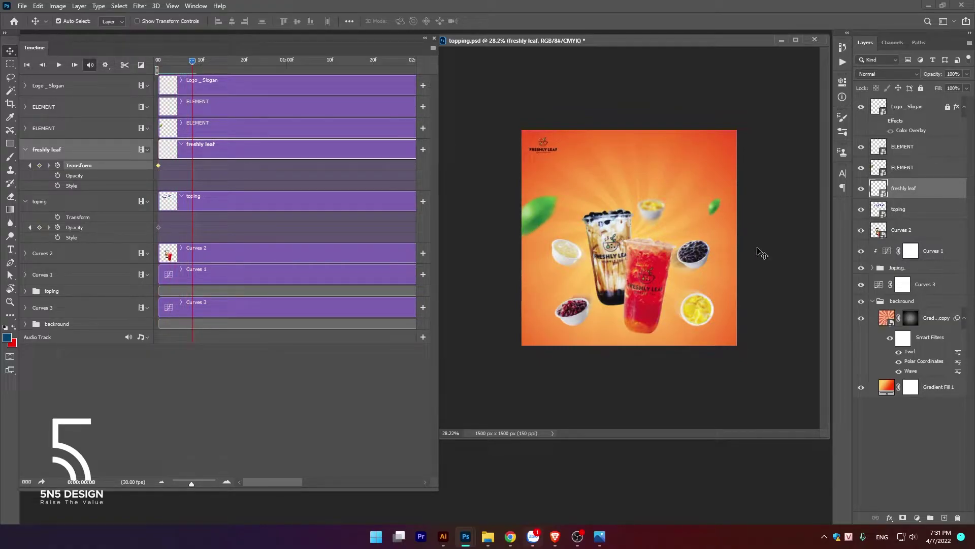
click(39, 165)
key(ctrl+t)
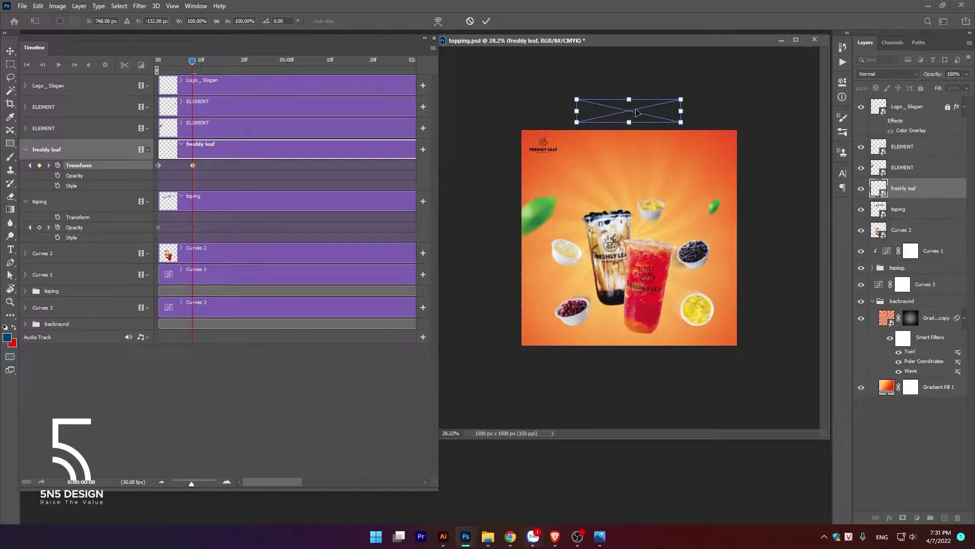
drag(628, 120, 639, 154)
key(Return)
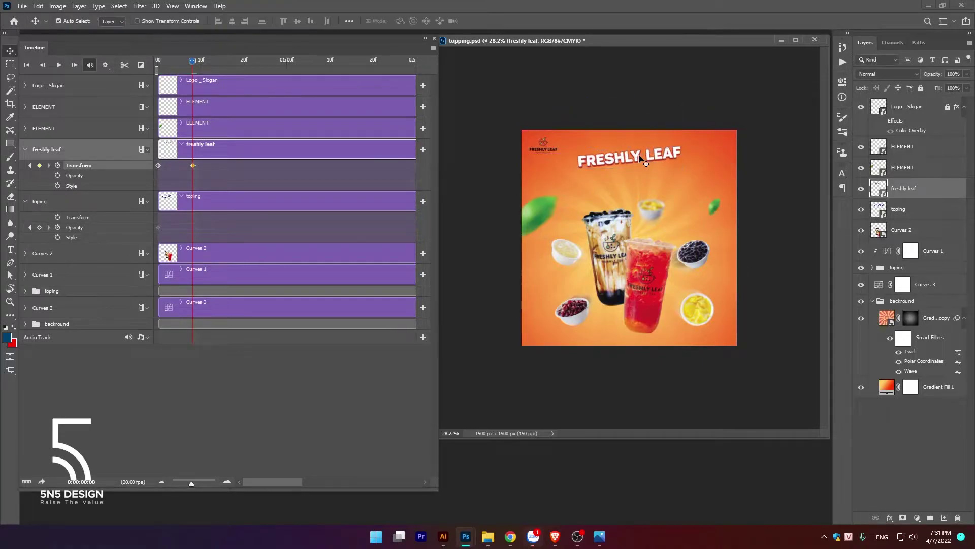
drag(185, 62, 118, 71)
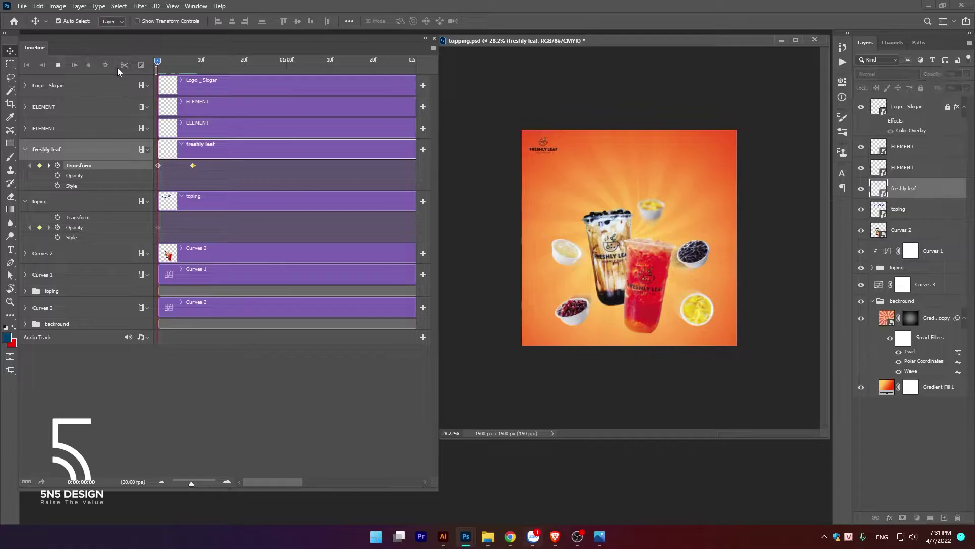
key(space)
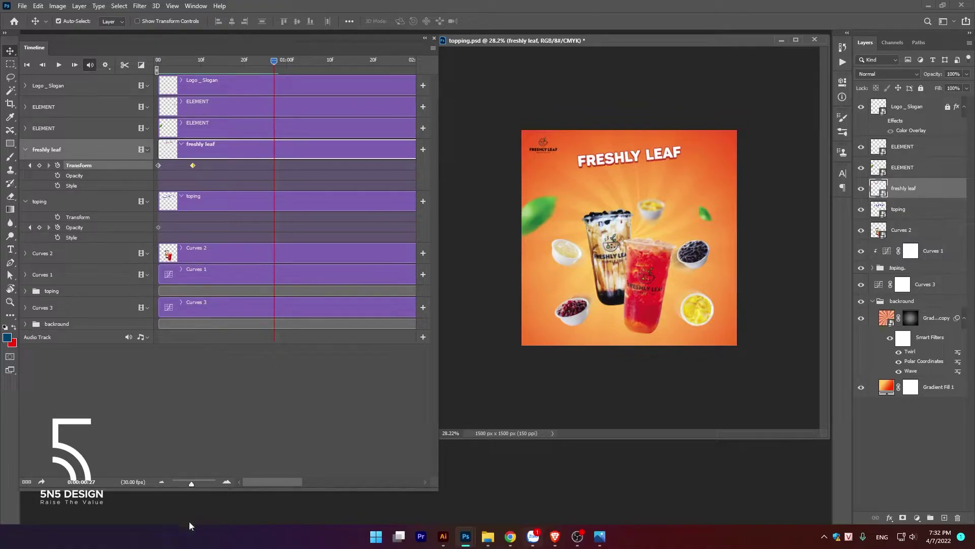
Spread out the timeline and at frame 1 move the title down ~60 px, tilted about 6°.
drag(187, 483, 194, 484)
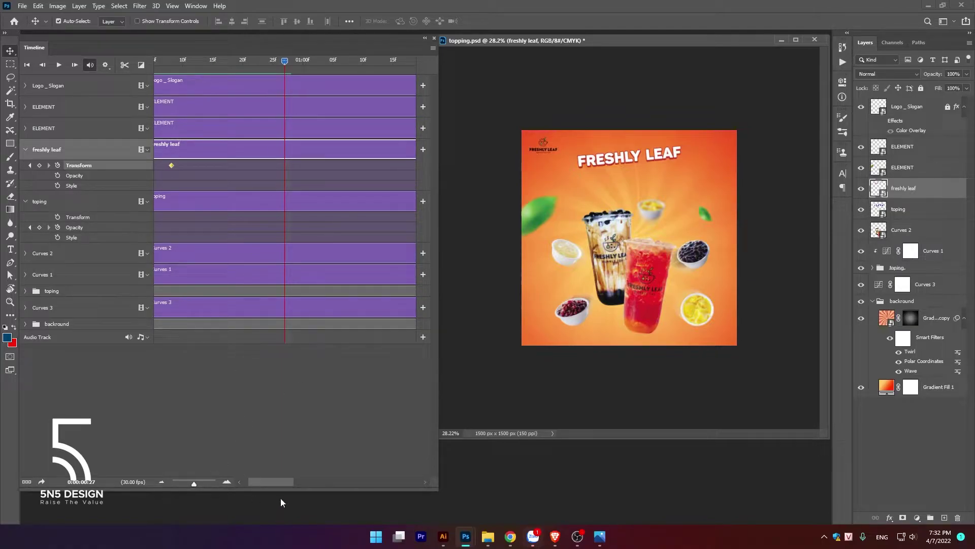
drag(265, 483, 261, 483)
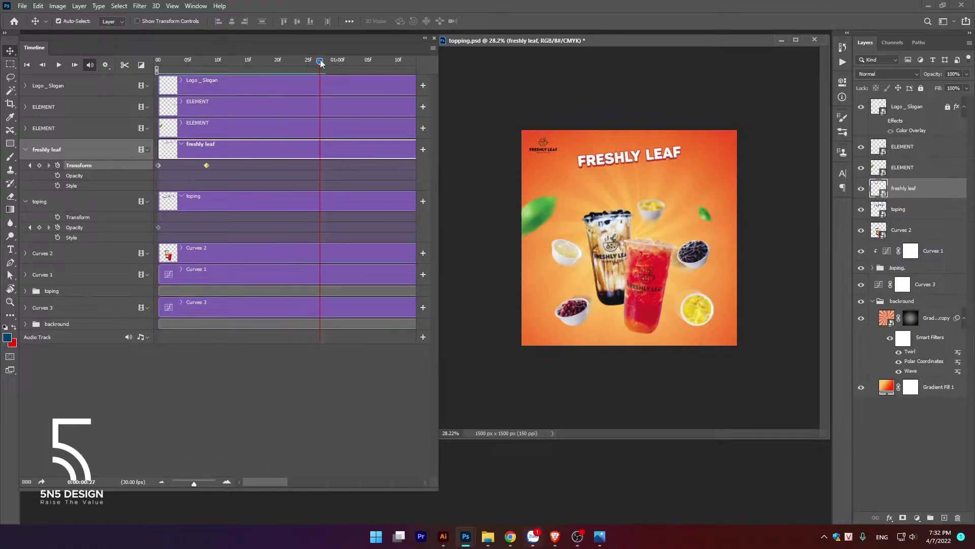
drag(320, 59, 164, 60)
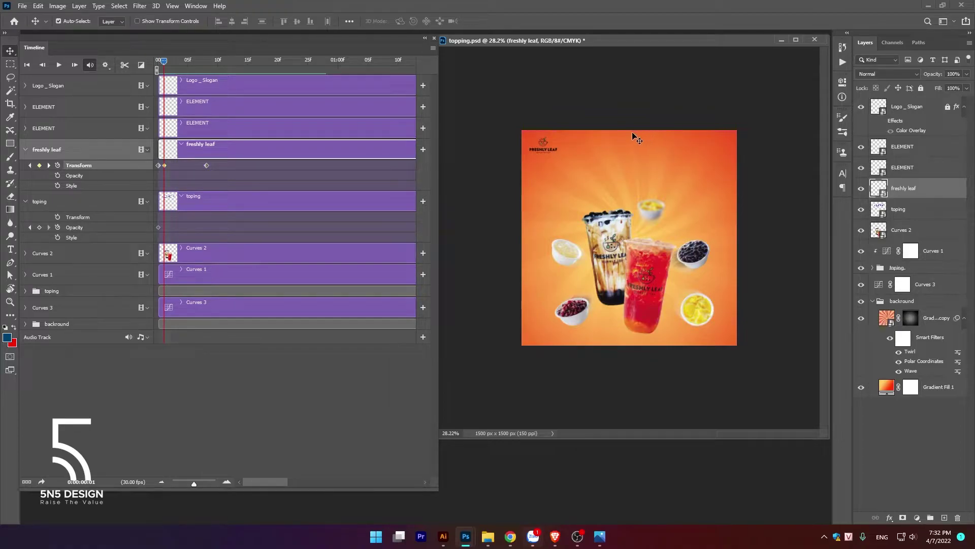
drag(633, 119, 629, 135)
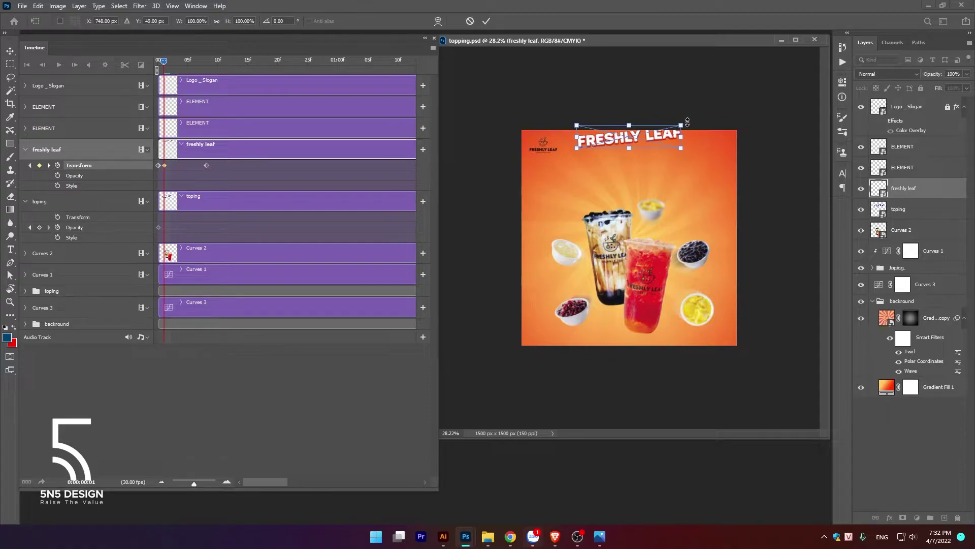
drag(687, 122, 695, 135)
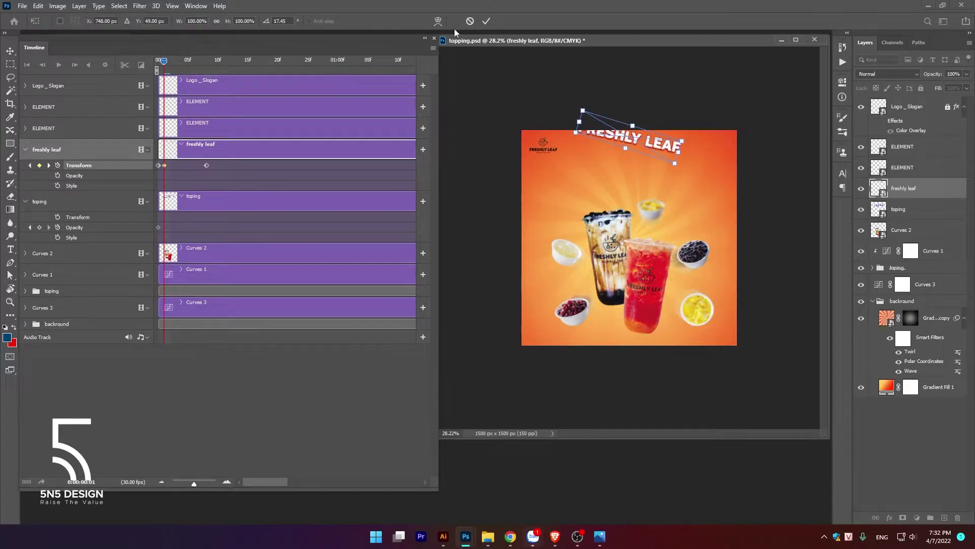
click(485, 21)
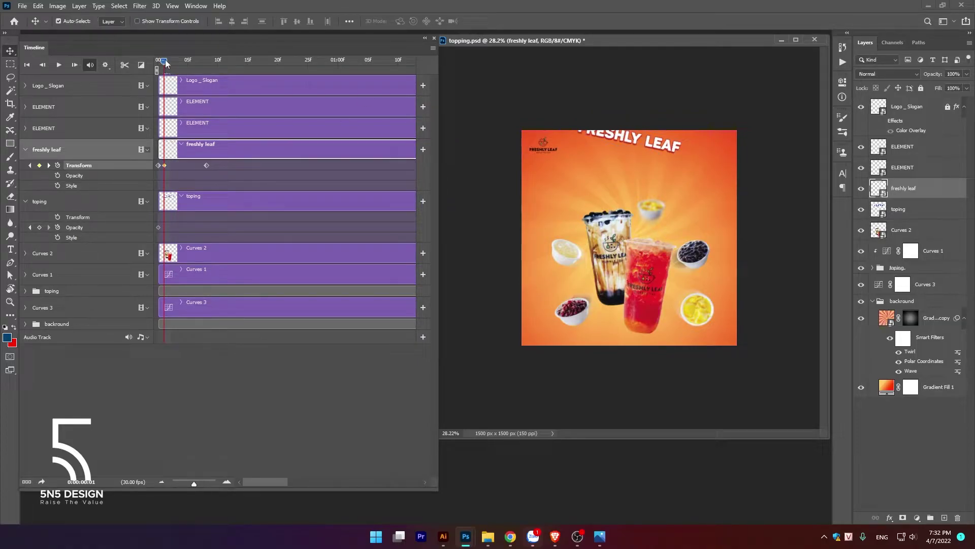
Rotate the title the opposite way at frame 3, then about 12° at frame 5.
drag(164, 61, 176, 61)
key(ctrl+t)
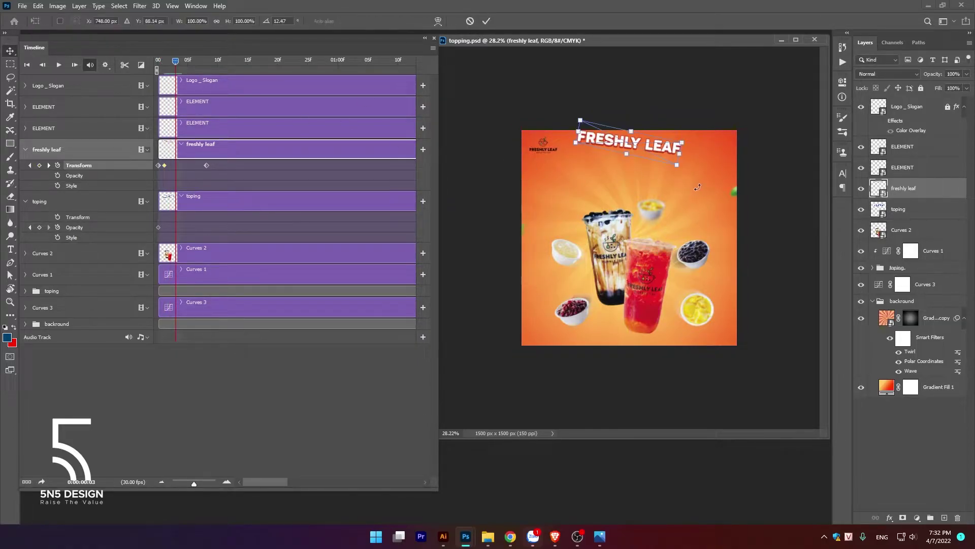
drag(694, 143, 686, 121)
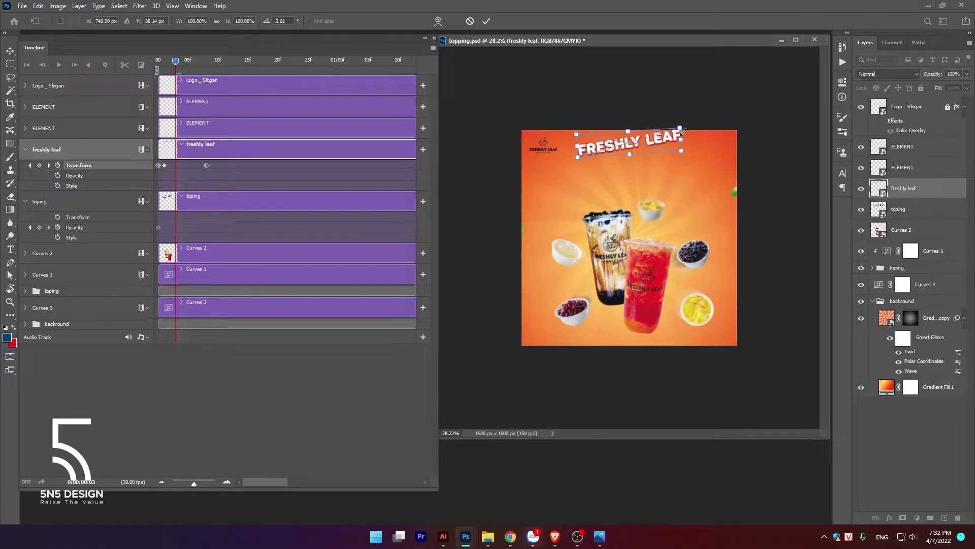
key(Return)
drag(174, 63, 190, 63)
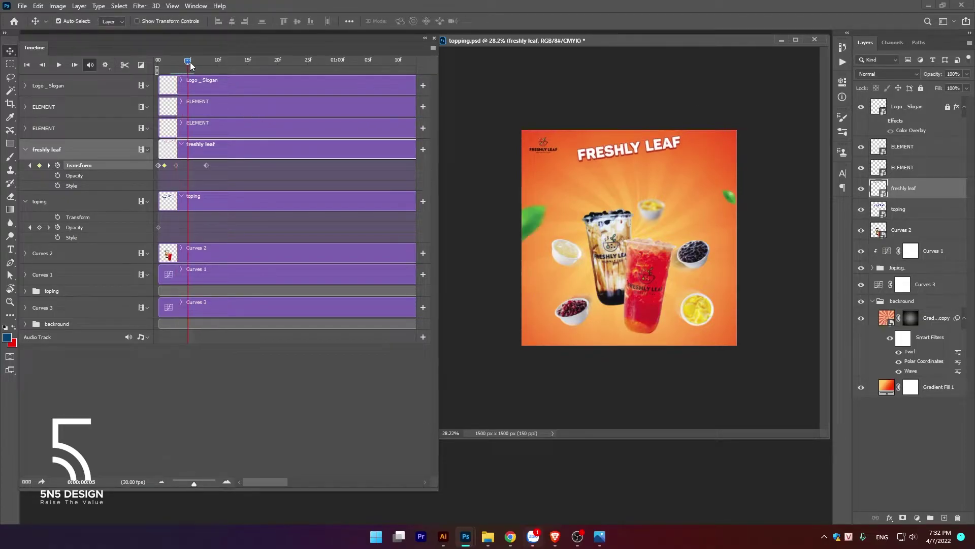
click(39, 165)
key(ctrl+t)
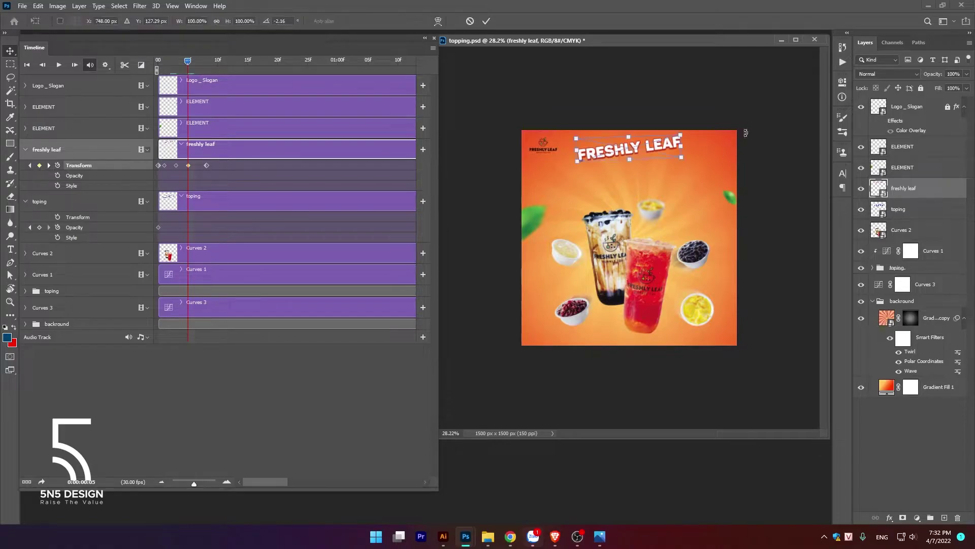
drag(573, 126, 588, 102)
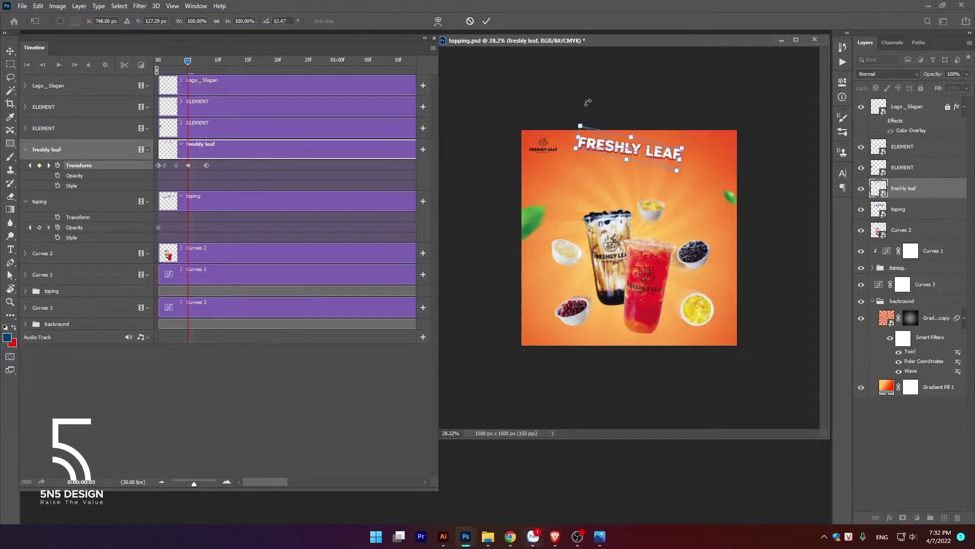
click(486, 21)
Preview the title wobble and shift one of its keyframes earlier in time.
key(space)
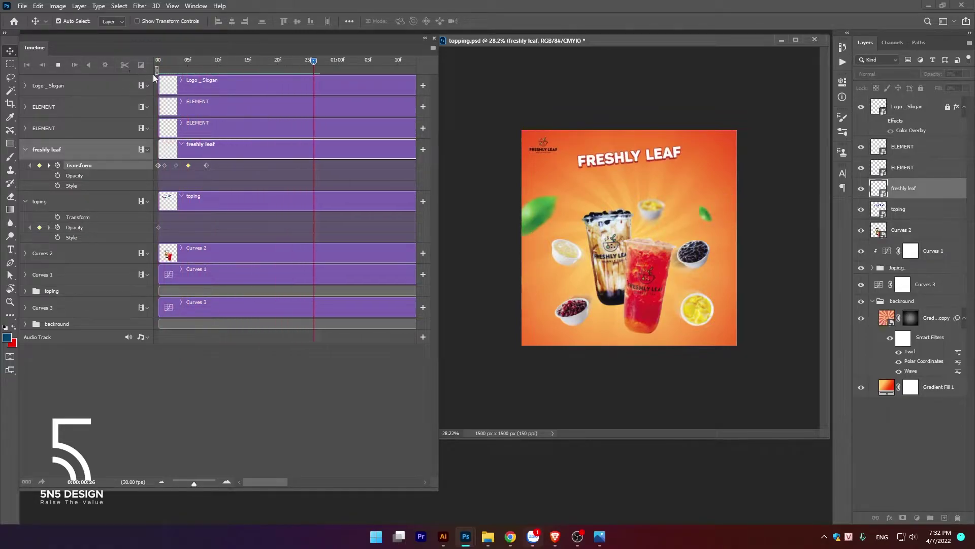
key(space)
key(space)
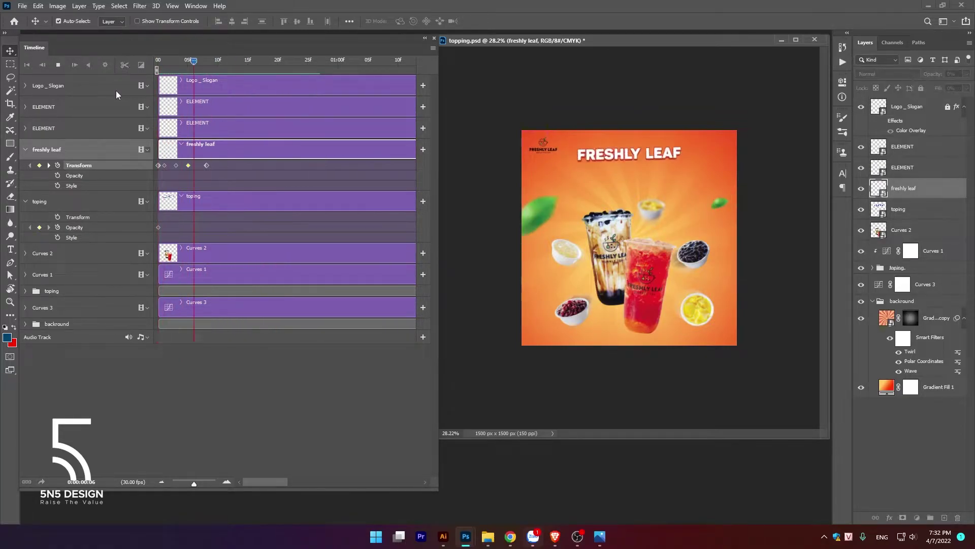
key(space)
drag(263, 63, 158, 63)
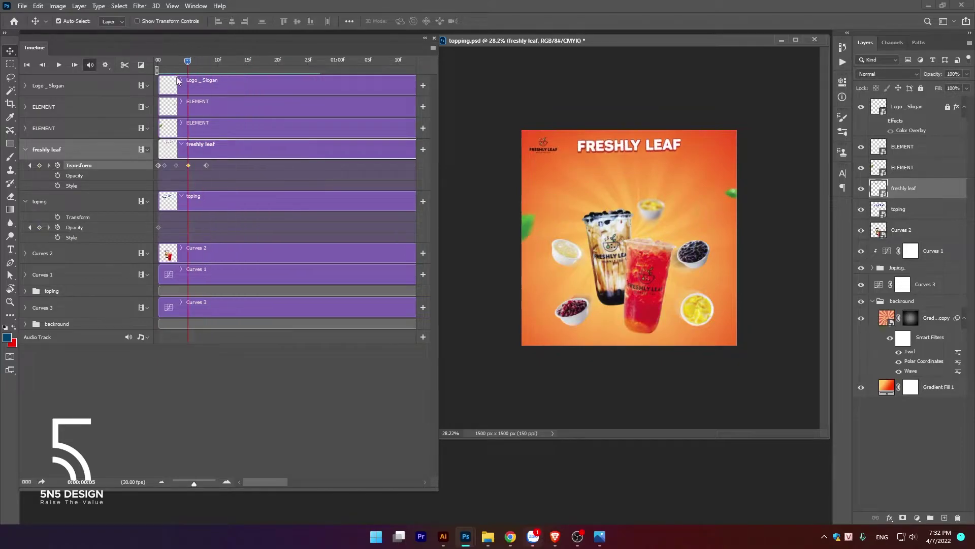
drag(190, 164, 171, 165)
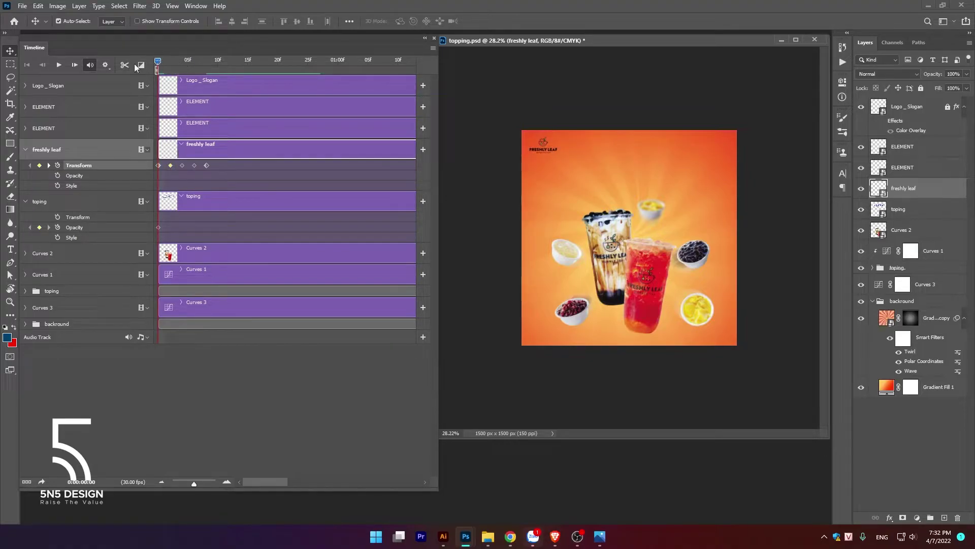
Replay the animation, then set a 0% Opacity keyframe on the toping layer at frame 8.
key(space)
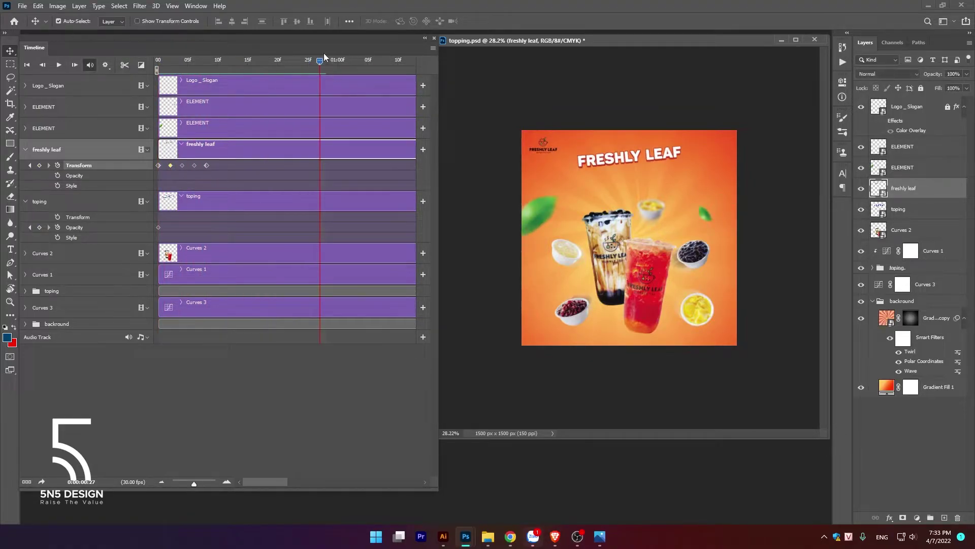
key(space)
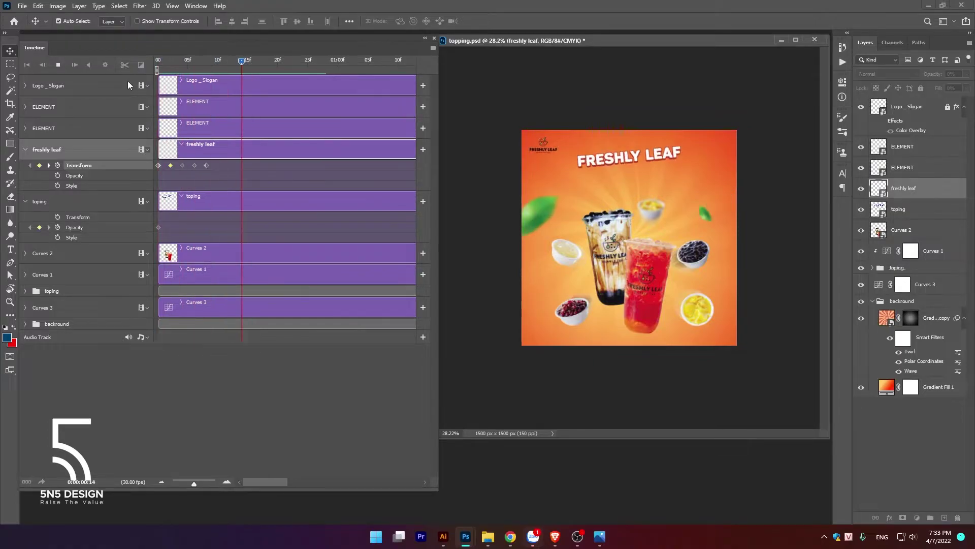
key(space)
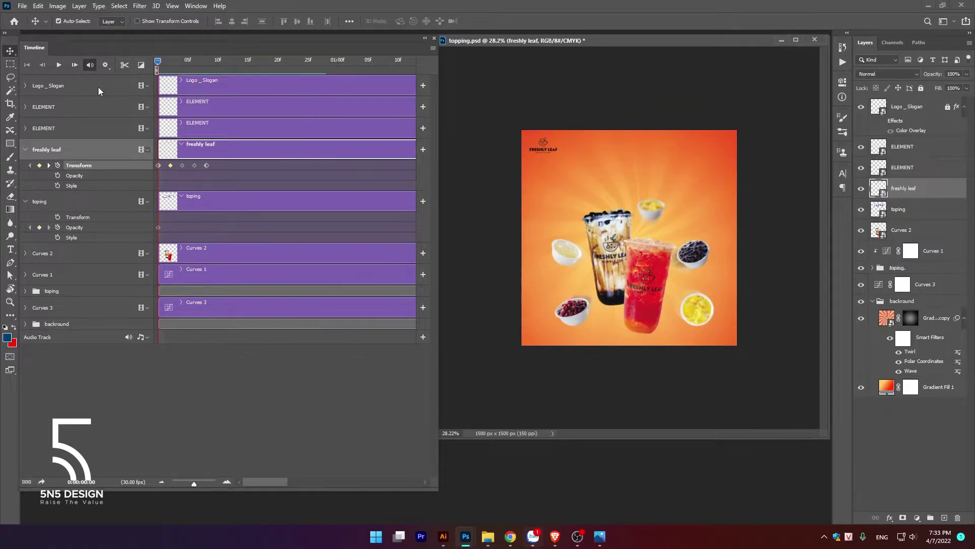
key(space)
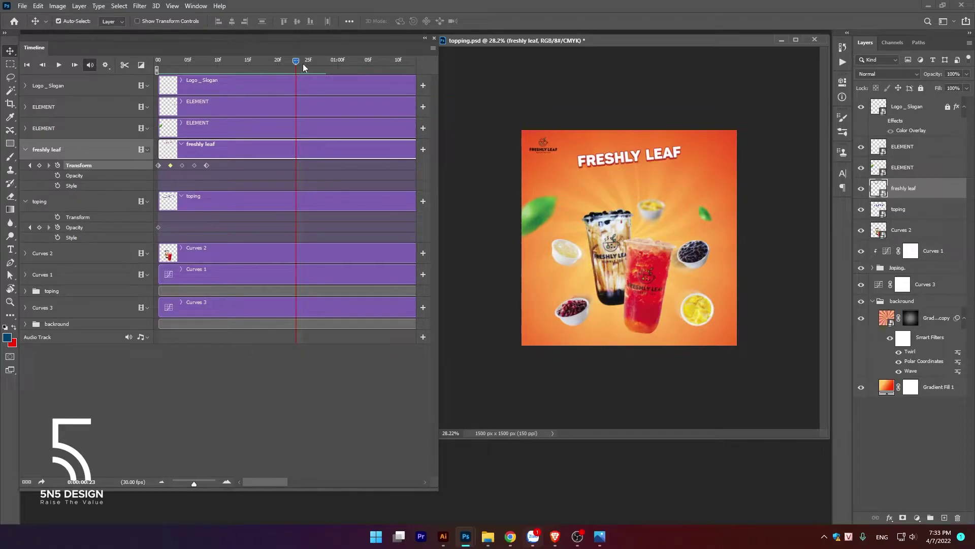
drag(297, 61, 202, 71)
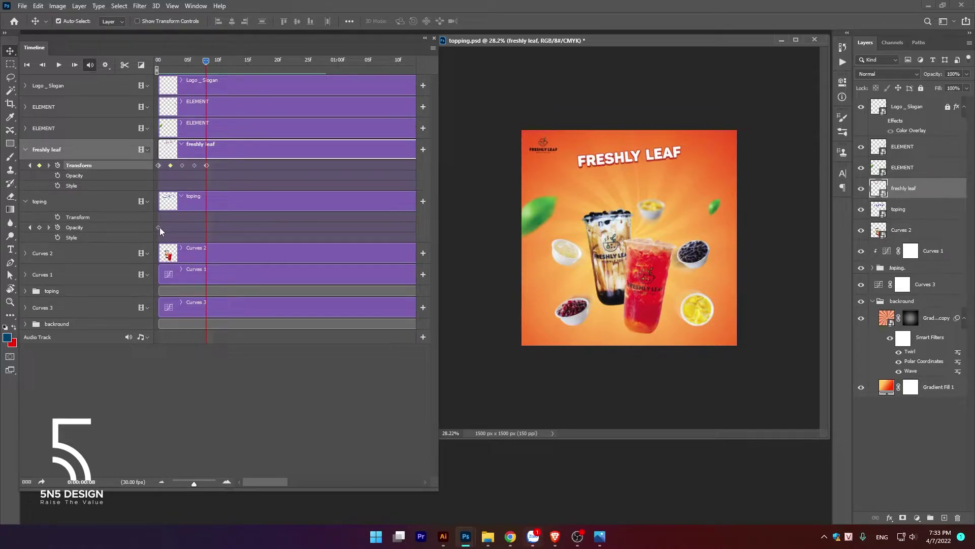
click(39, 227)
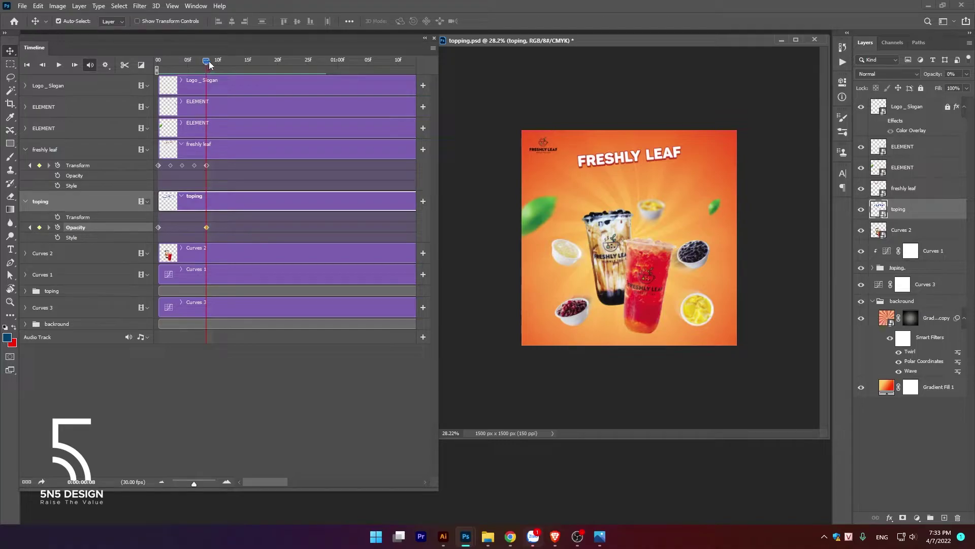
Raise the TOPPINGS layer to 100% opacity at frame 12 and check the fade around frame 9.
drag(209, 61, 229, 62)
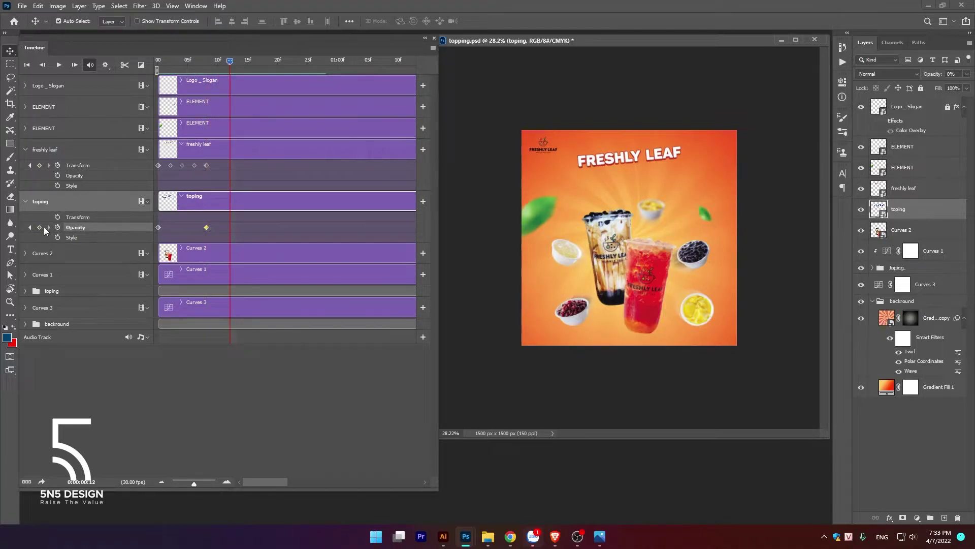
click(967, 74)
drag(943, 86, 972, 87)
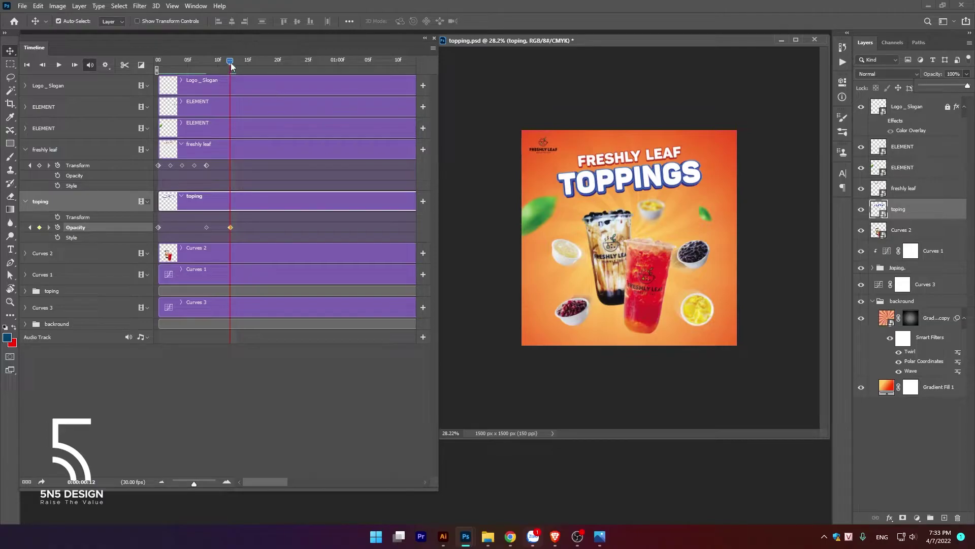
drag(231, 62, 215, 70)
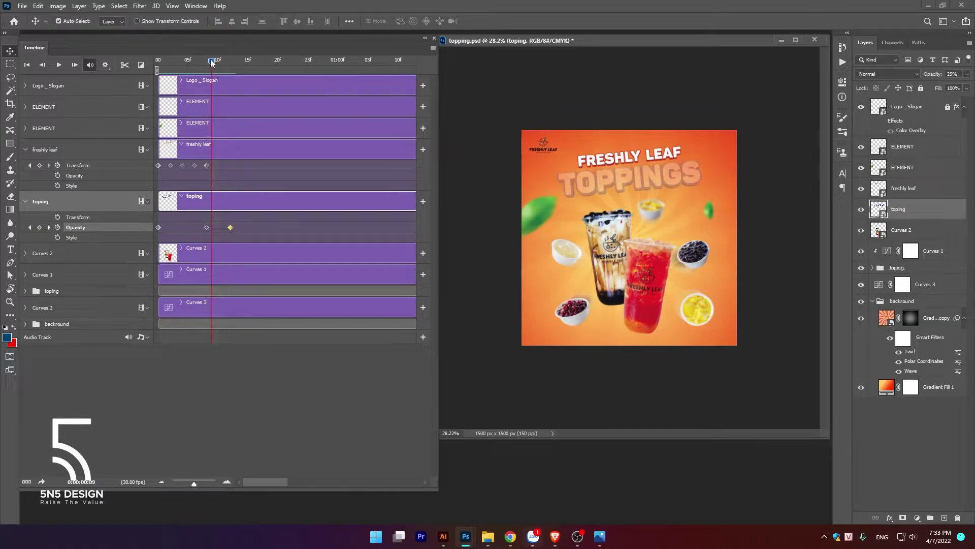
drag(212, 60, 207, 62)
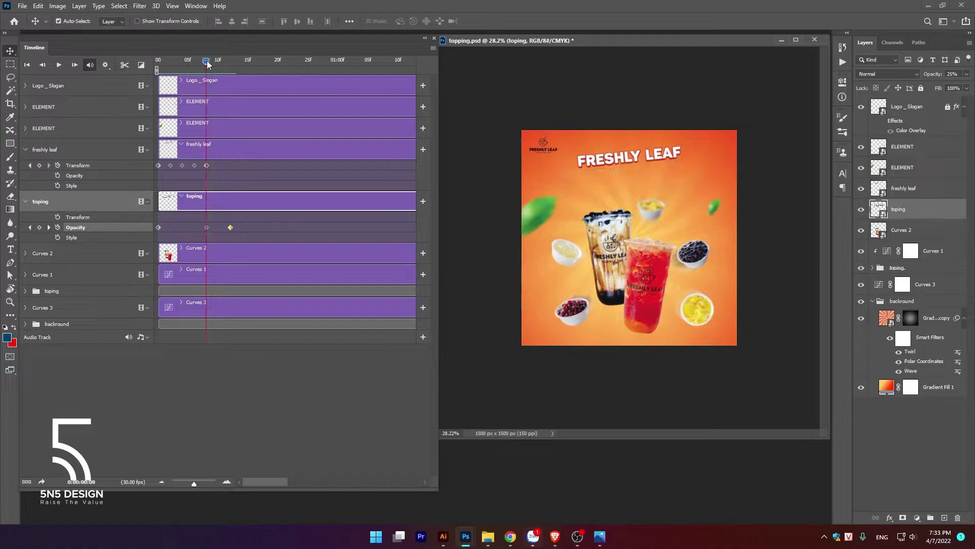
At frame 8, add a toping Transform keyframe and set the Opacity keyframe to 100%.
click(56, 217)
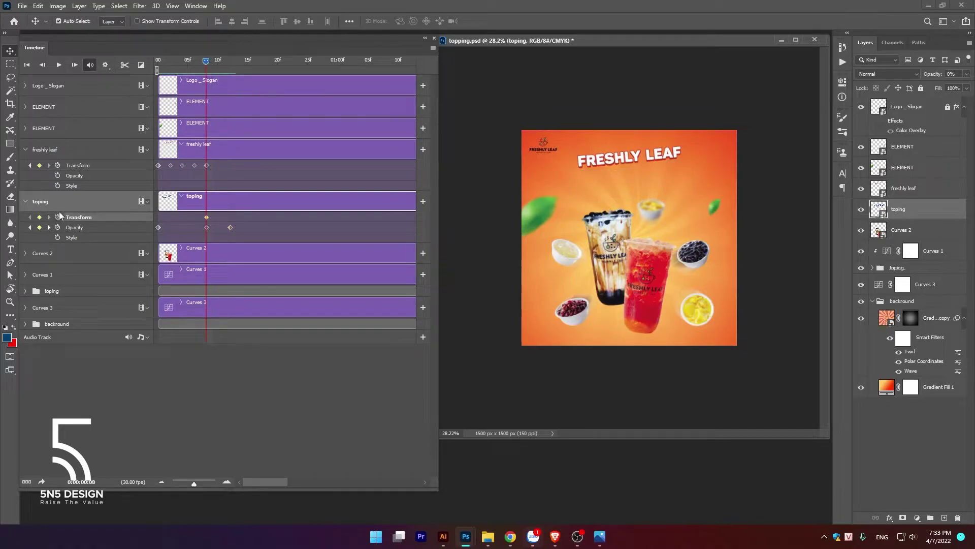
click(551, 209)
key(t)
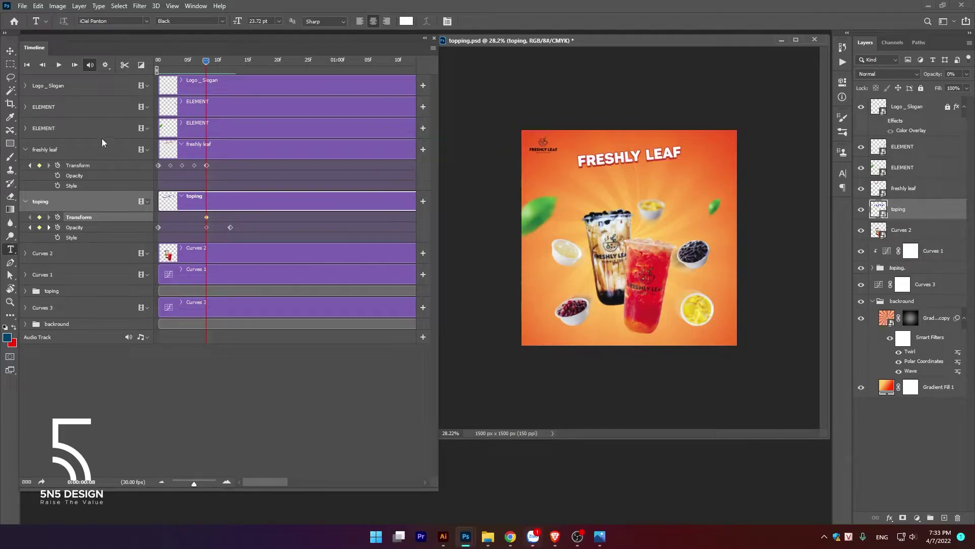
click(10, 51)
click(207, 227)
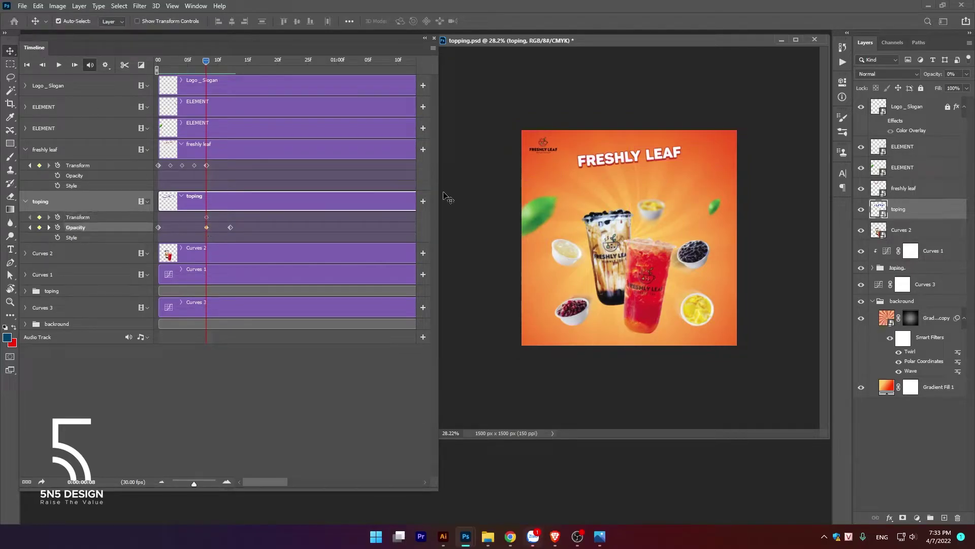
click(966, 75)
drag(930, 86, 967, 86)
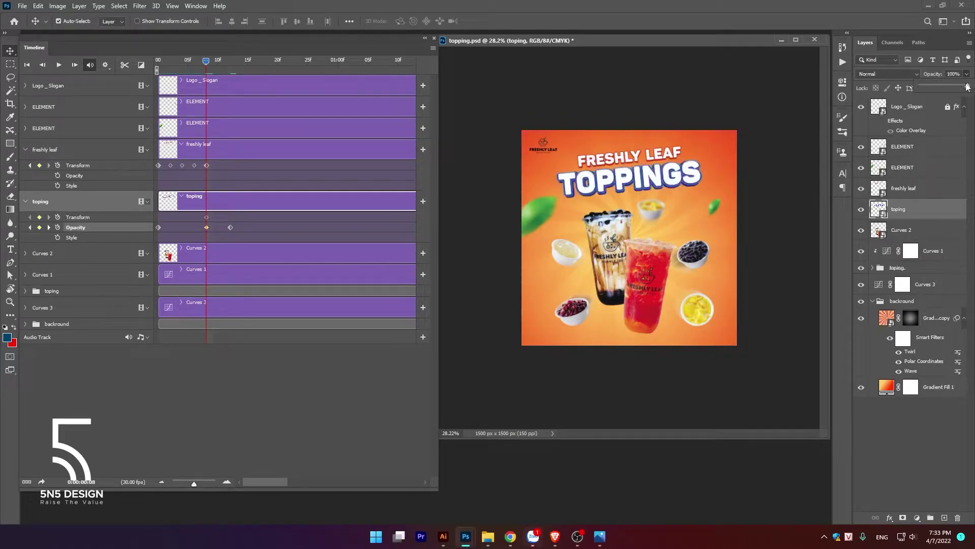
Shrink the TOPPINGS title to about 22% at the frame-8 Transform keyframe.
click(208, 216)
key(ctrl+t)
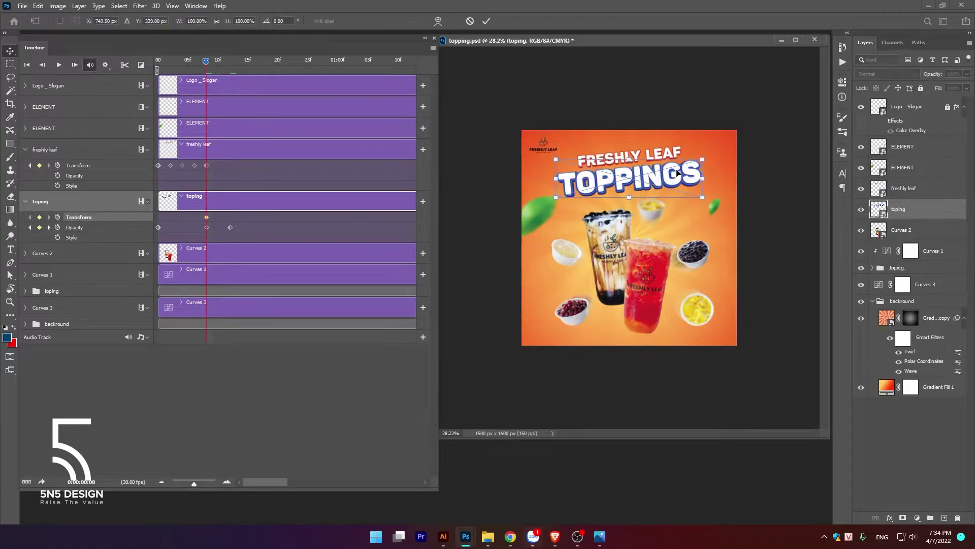
drag(702, 160, 644, 167)
key(Return)
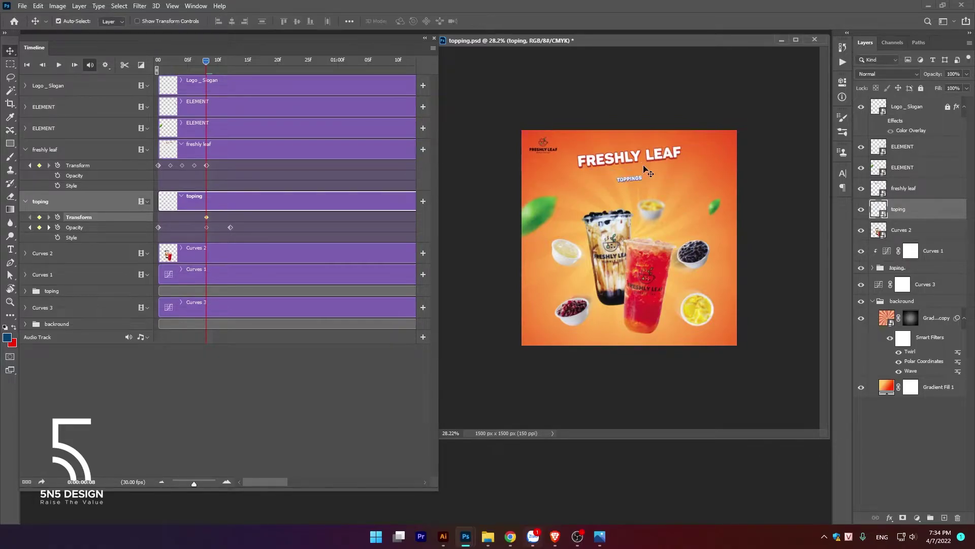
Add a Transform keyframe at frame 12 and scale the title back up to about 97%, then preview.
drag(206, 62, 229, 63)
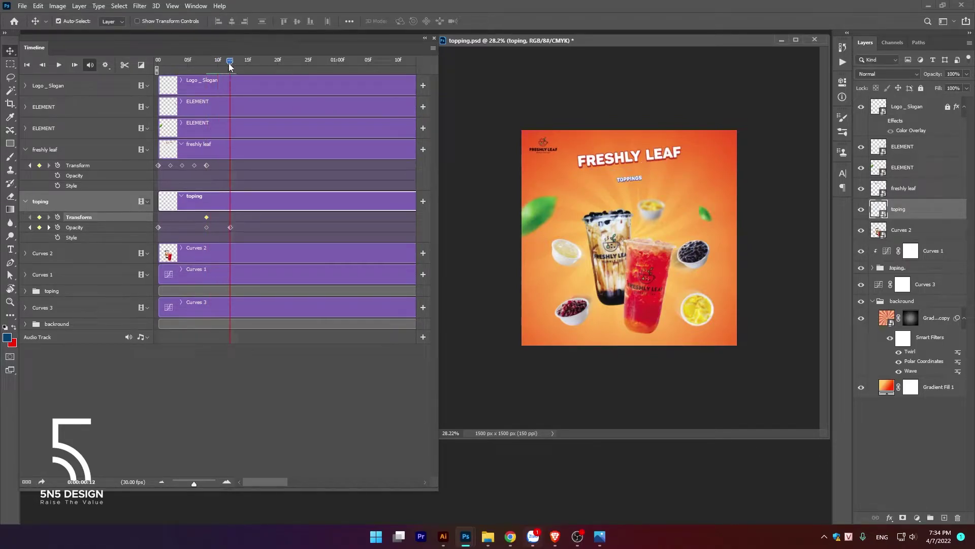
click(39, 217)
key(ctrl+t)
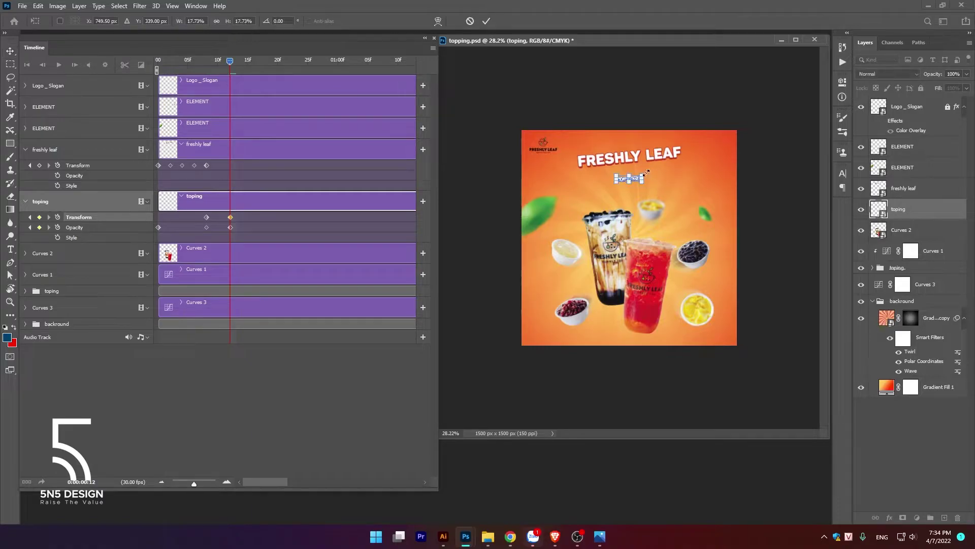
drag(644, 175, 703, 148)
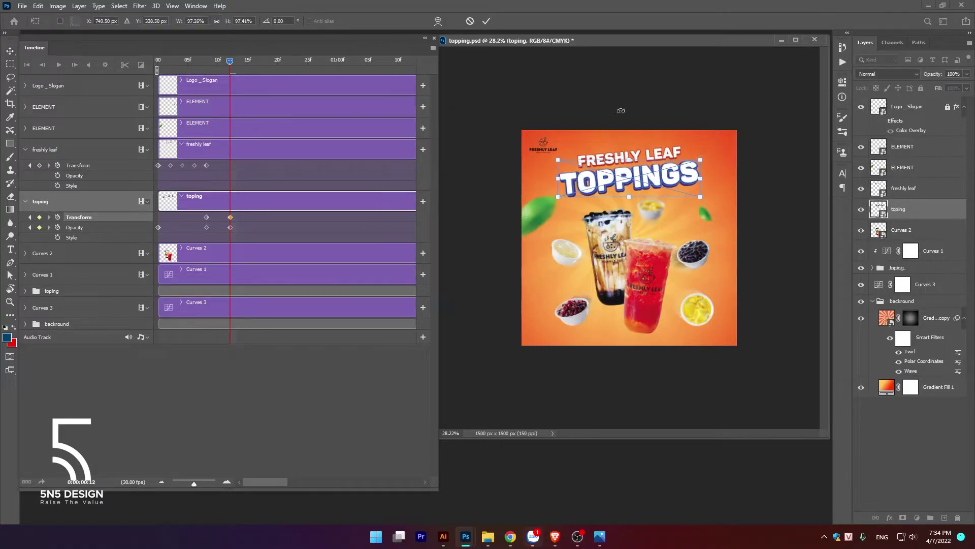
click(486, 21)
key(space)
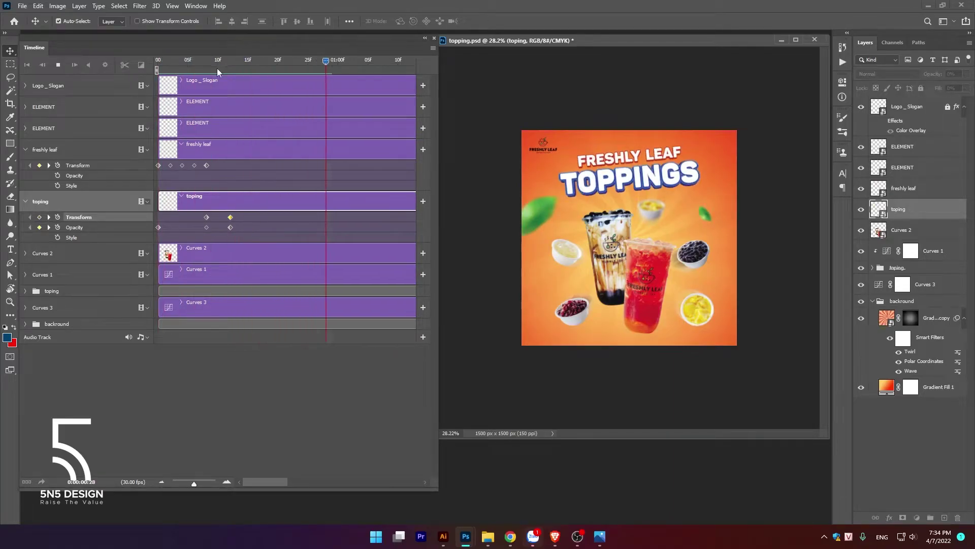
Set the toping Opacity keyframe at frame 8 to 0%.
key(space)
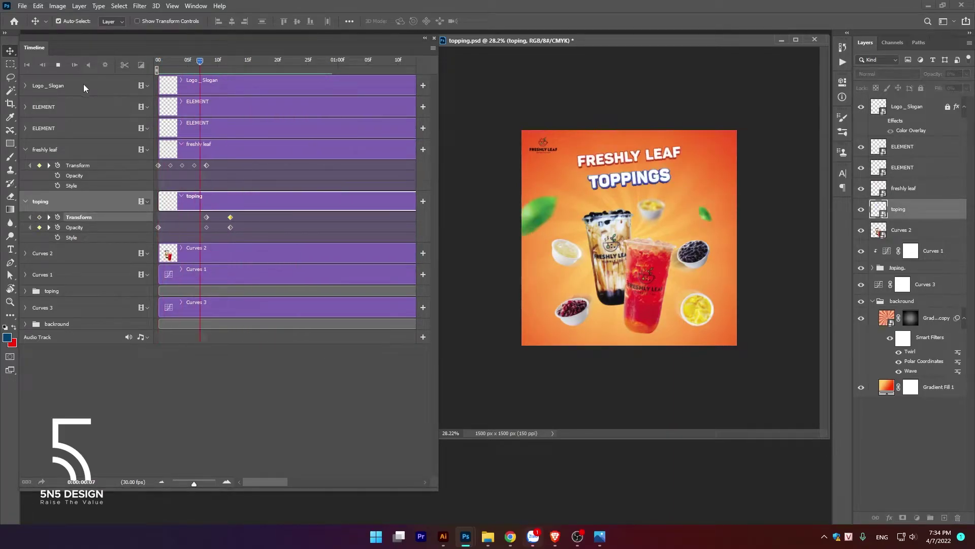
mouse_move(337, 60)
mouse_down()
mouse_move(205, 76)
mouse_move(290, 61)
mouse_move(130, 72)
mouse_up()
mouse_move(203, 61)
mouse_down()
mouse_move(277, 61)
mouse_move(210, 71)
mouse_up()
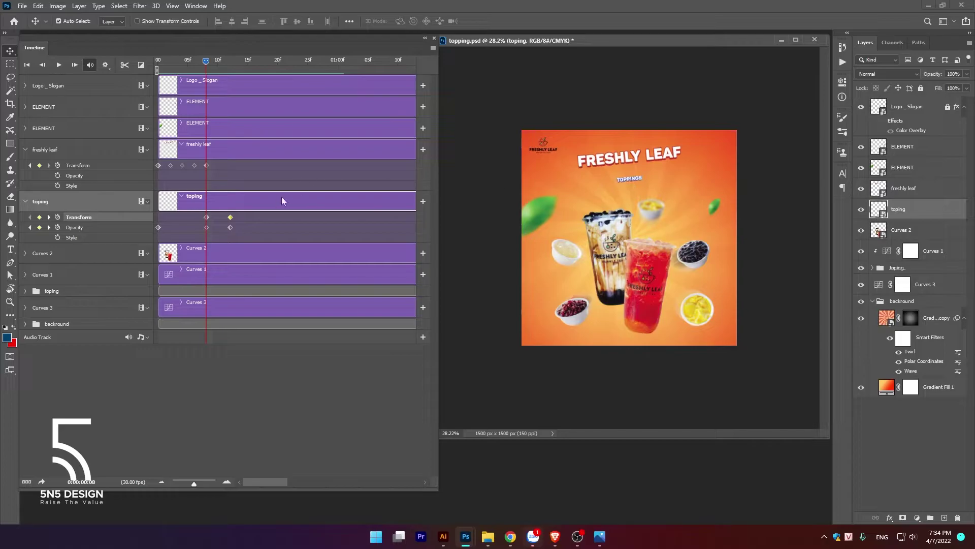
click(207, 227)
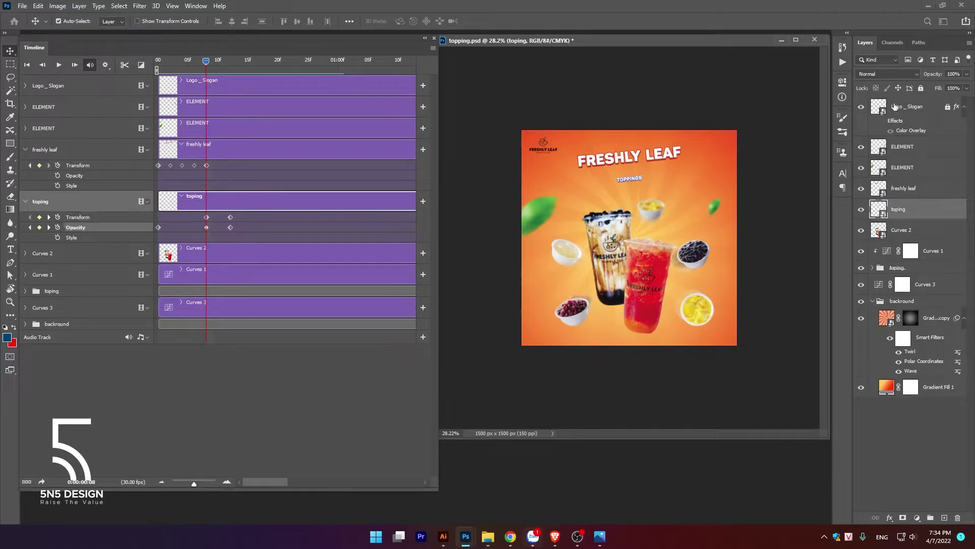
click(966, 76)
drag(966, 86, 890, 91)
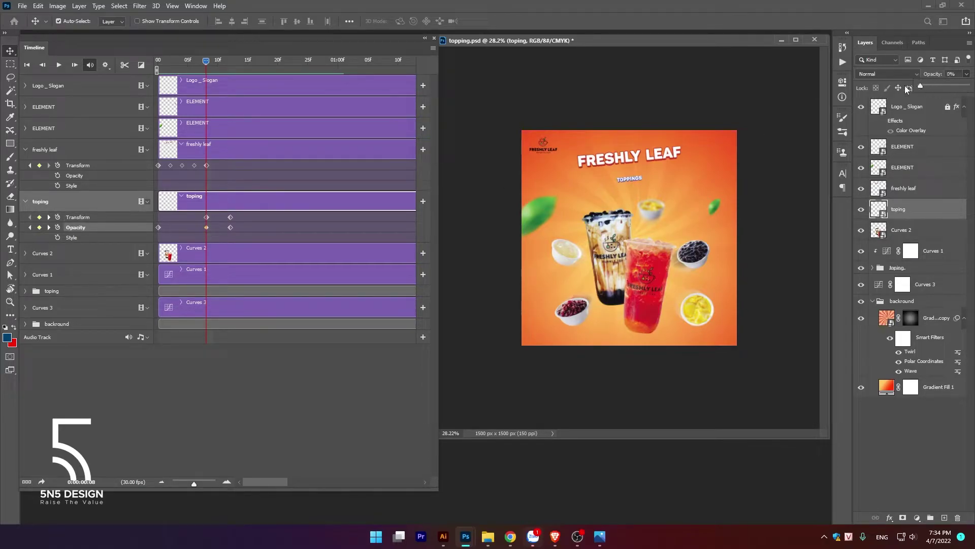
Preview the TOPPINGS fade-in several times and rewind to frame 0.
key(space)
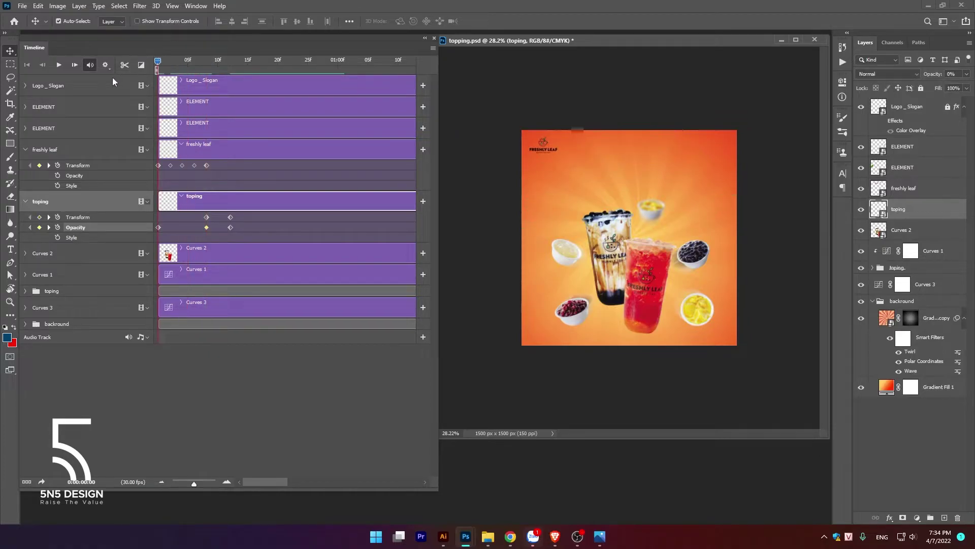
key(space)
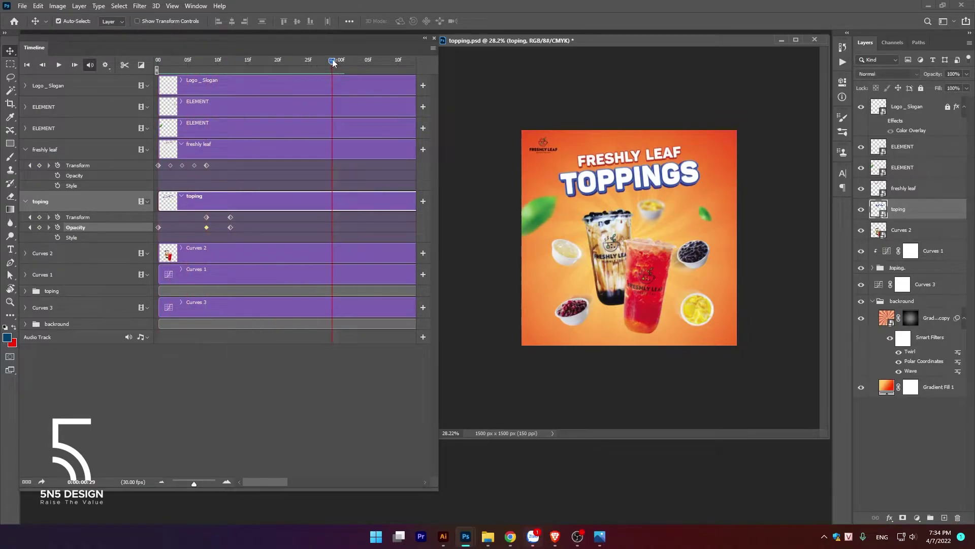
drag(332, 59, 133, 77)
key(space)
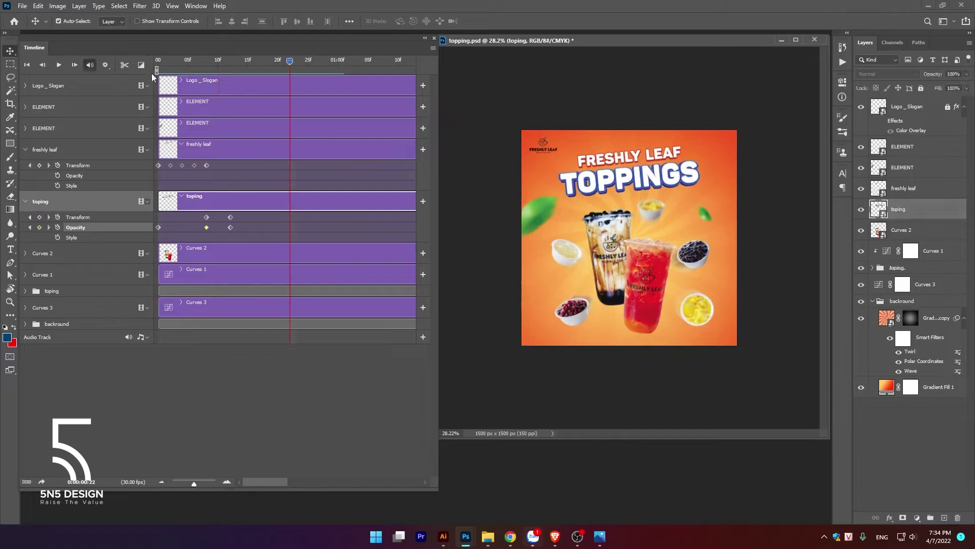
drag(289, 62, 121, 79)
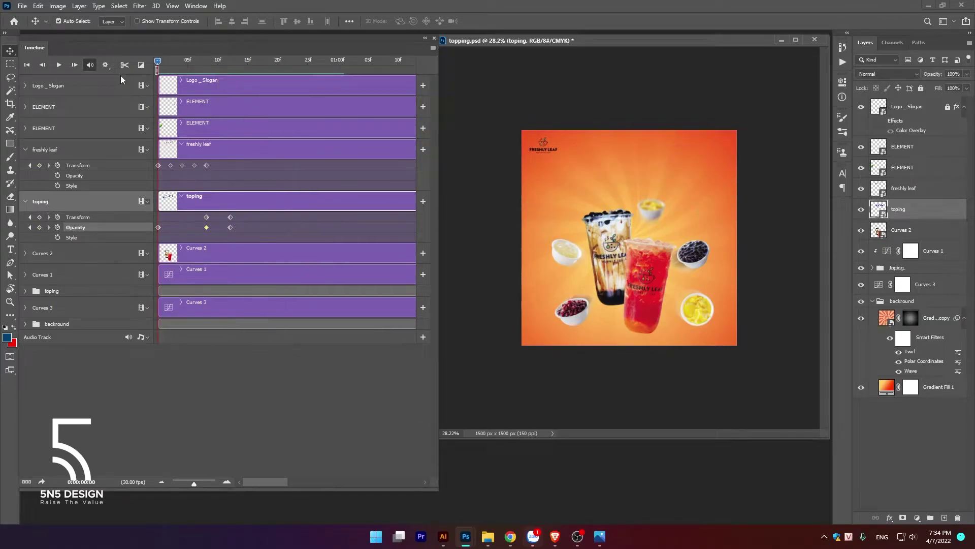
key(space)
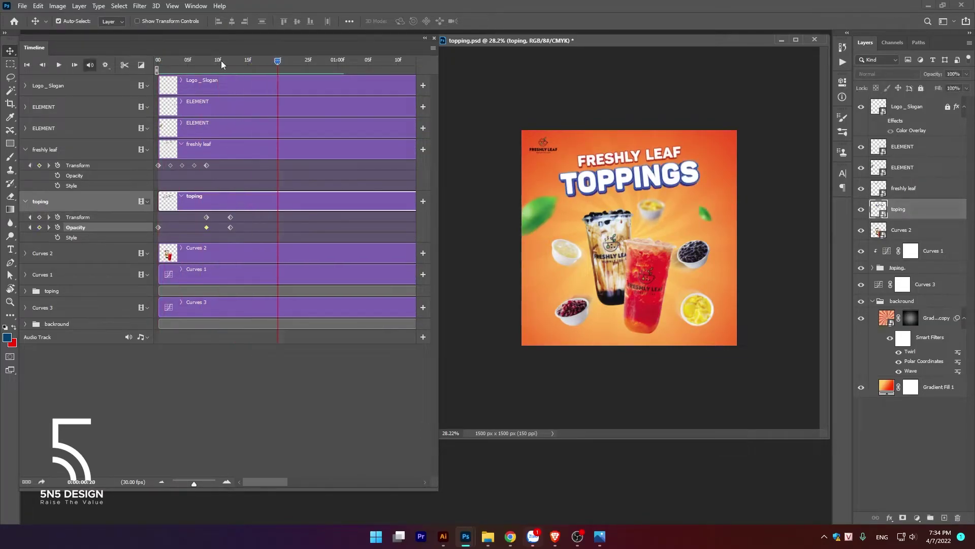
drag(276, 62, 107, 80)
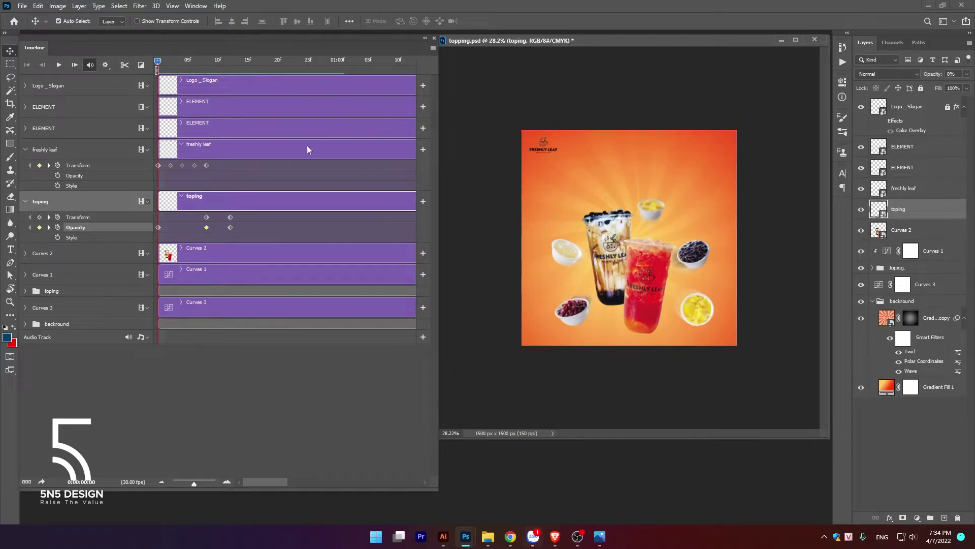
click(646, 261)
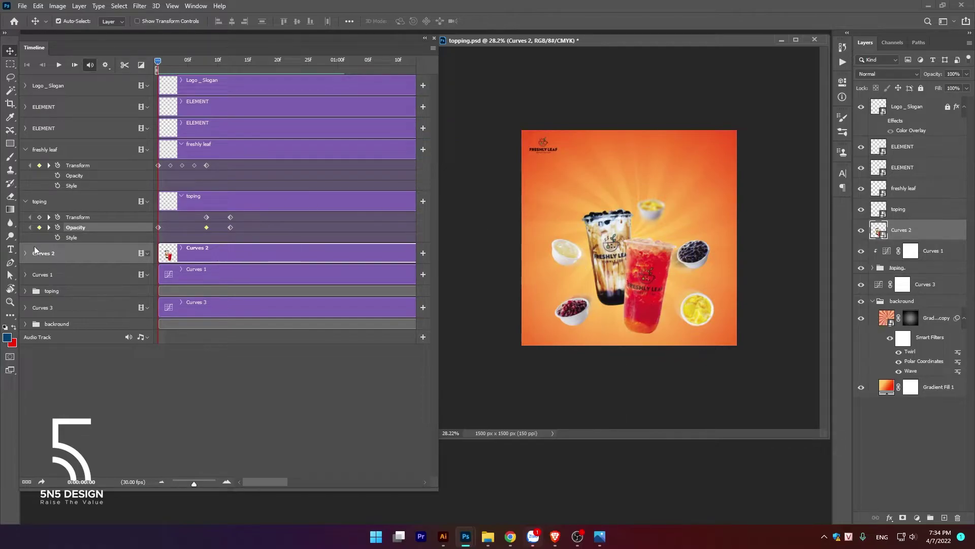
Add a Curves 2 Transform keyframe at frame 0 with the drink cups moved below the poster.
click(24, 253)
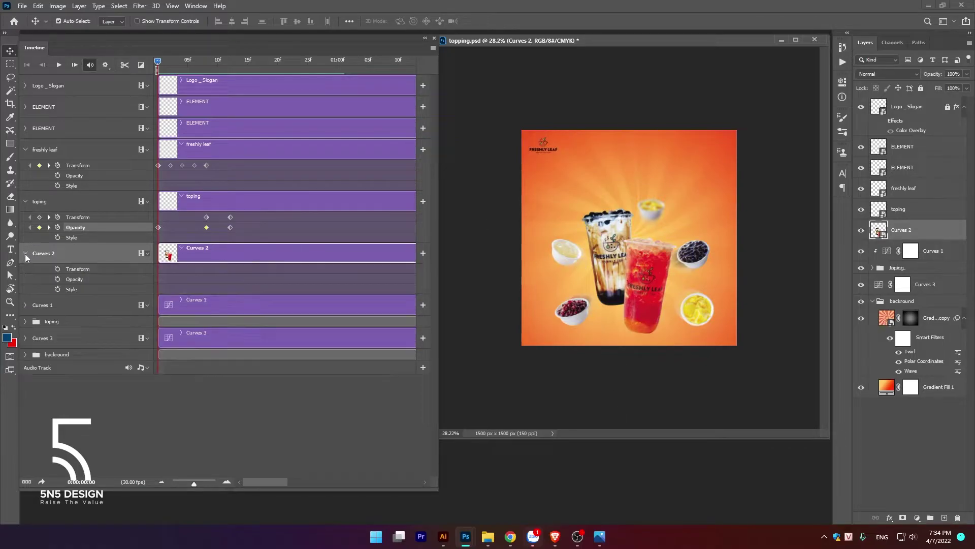
click(58, 269)
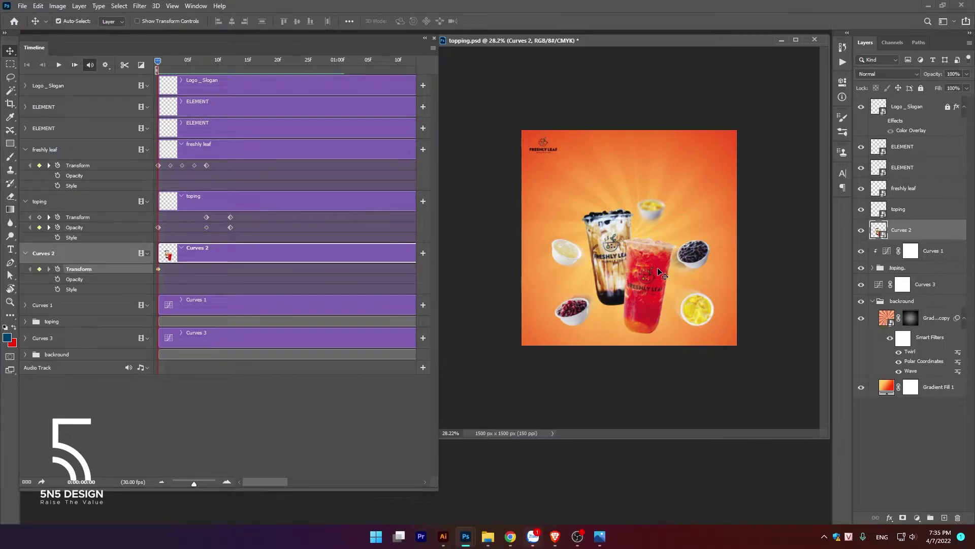
key(ctrl)
key(ctrl+t)
drag(659, 273, 629, 399)
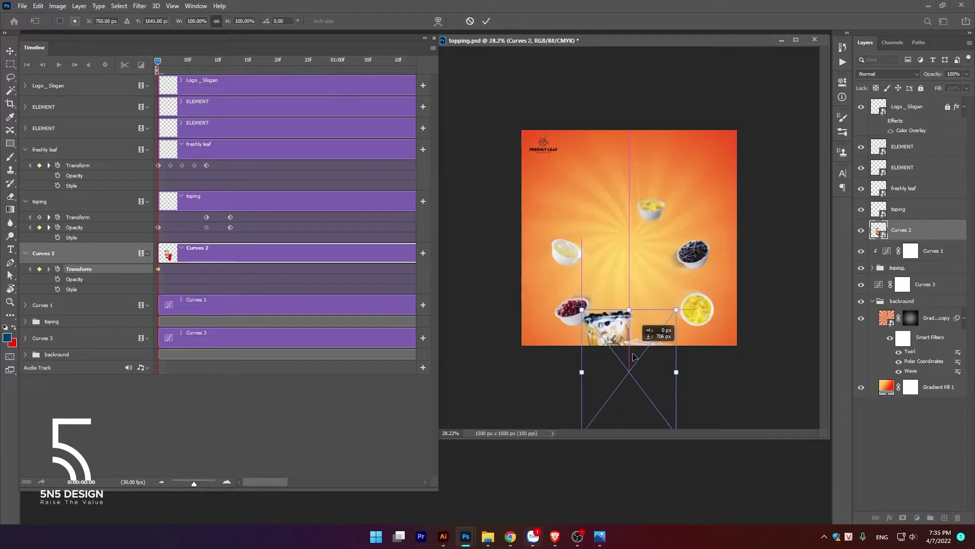
key(Return)
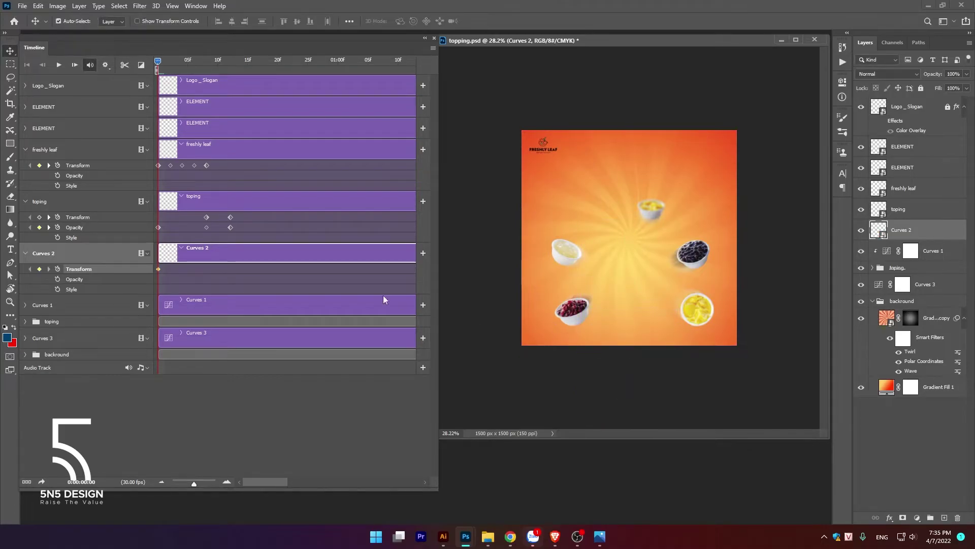
At frame 14, move the drink cups back up into their original place.
drag(158, 63, 233, 65)
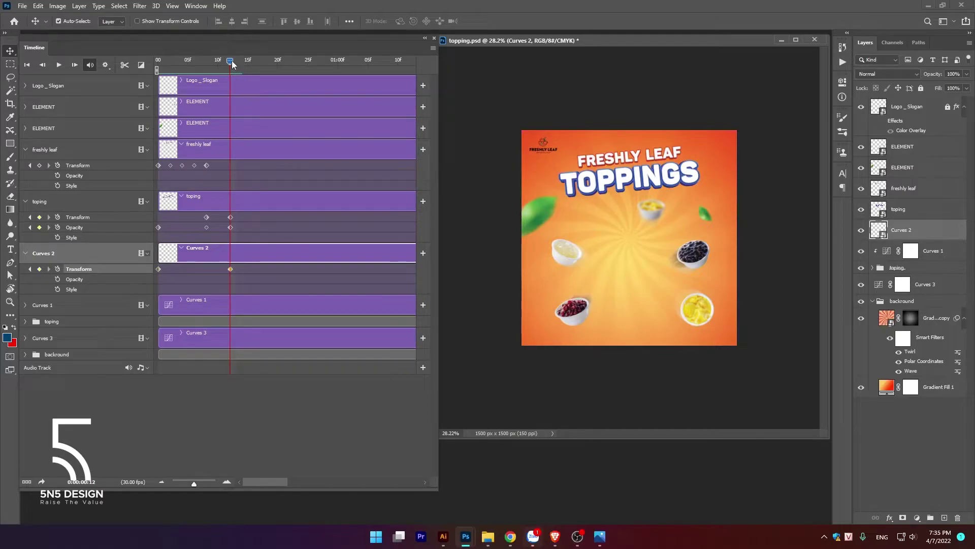
drag(230, 60, 244, 60)
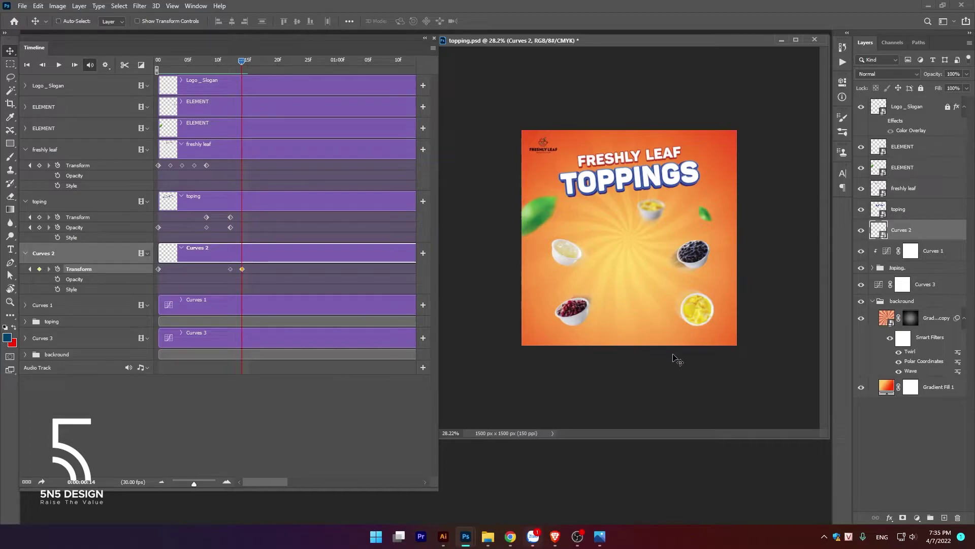
key(ctrl+t)
drag(625, 413, 625, 266)
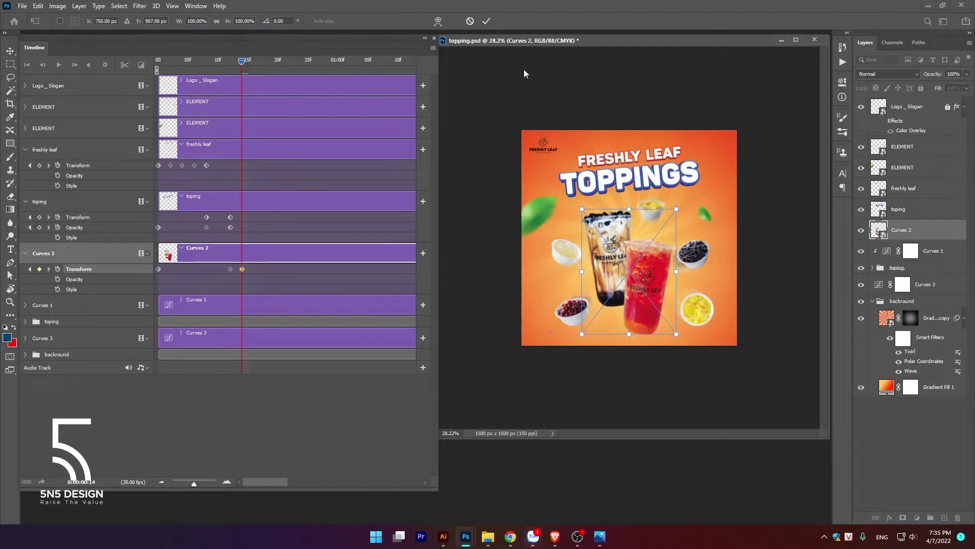
click(486, 21)
Move the Curves 2 Transform keyframe from 14f to 18f and preview the new timing.
key(space)
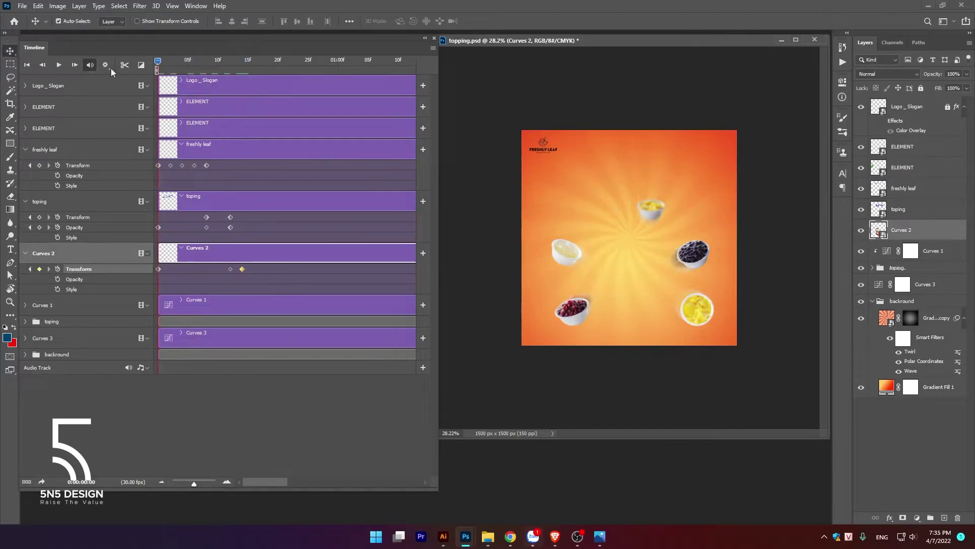
key(space)
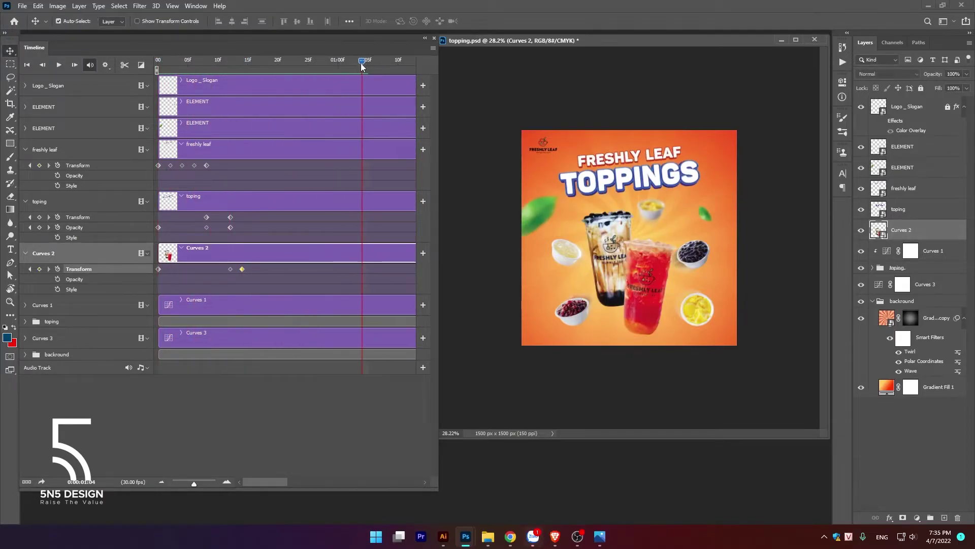
key(space)
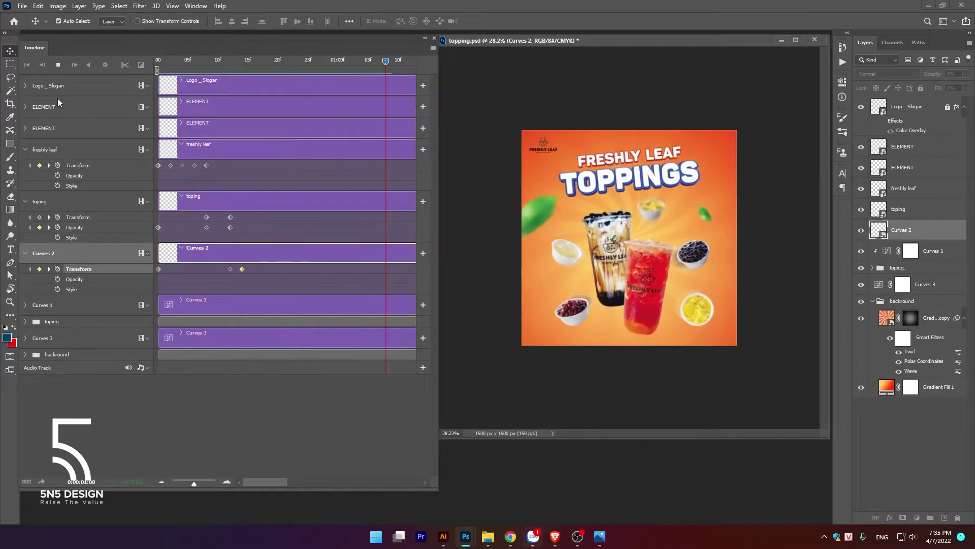
drag(248, 480, 230, 476)
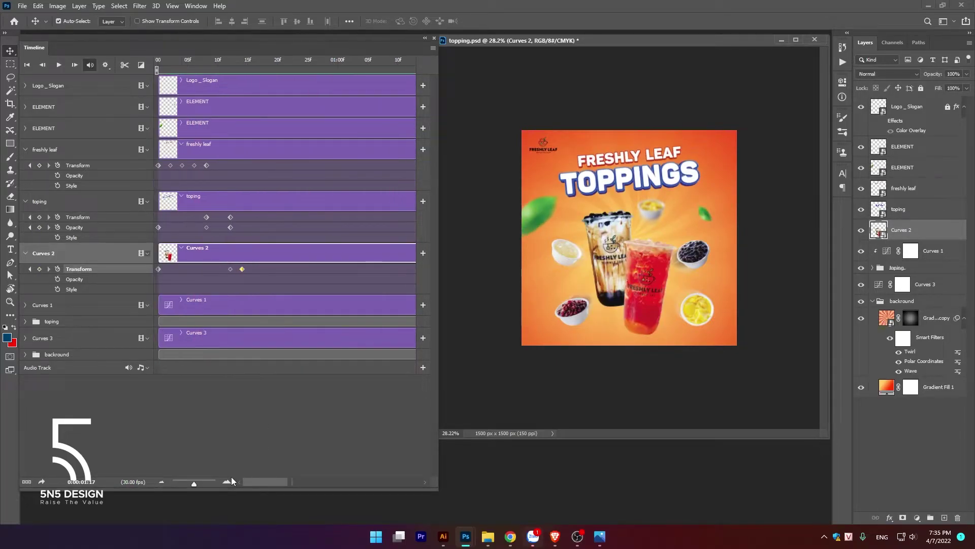
drag(264, 60, 242, 60)
drag(243, 270, 268, 268)
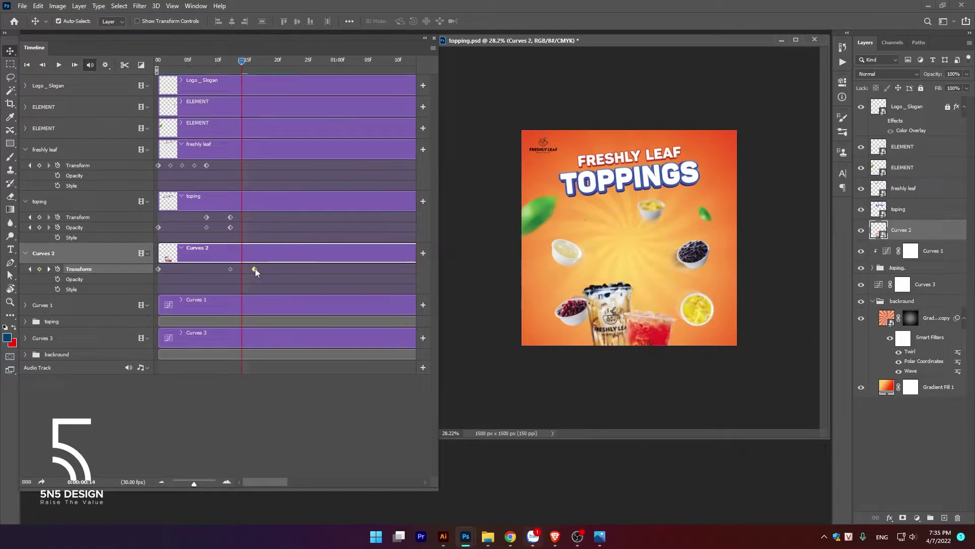
key(space)
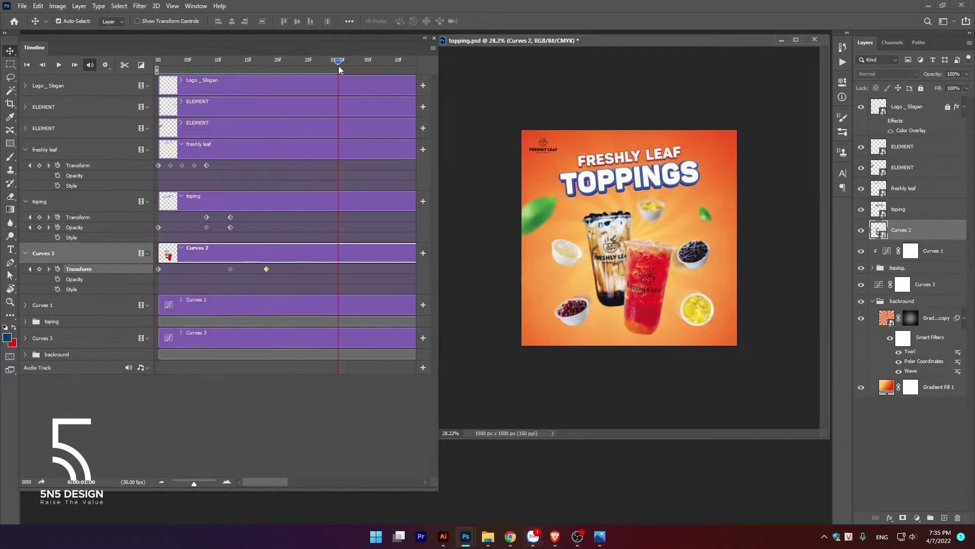
key(space)
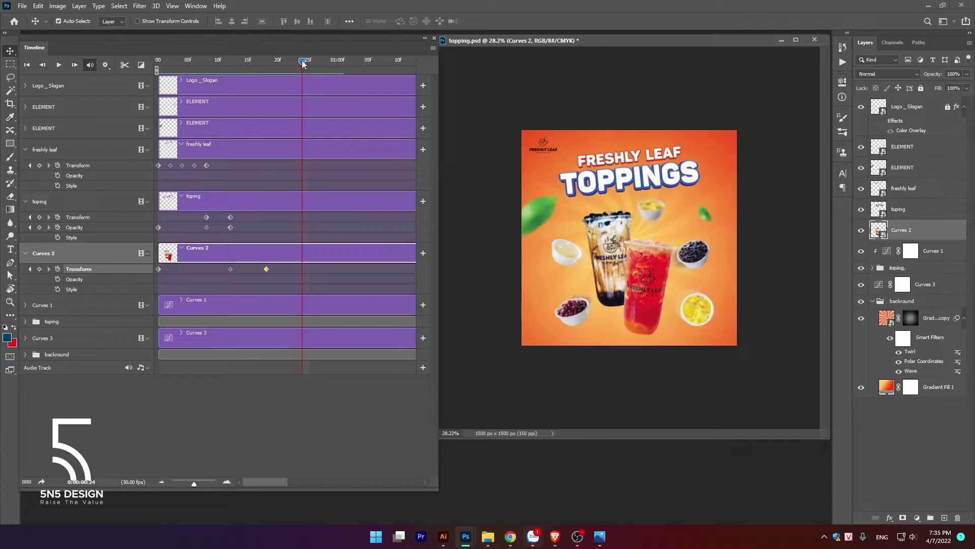
Tilt the drink cups about 34 degrees at frame 15, then replay from the start.
drag(303, 61, 248, 65)
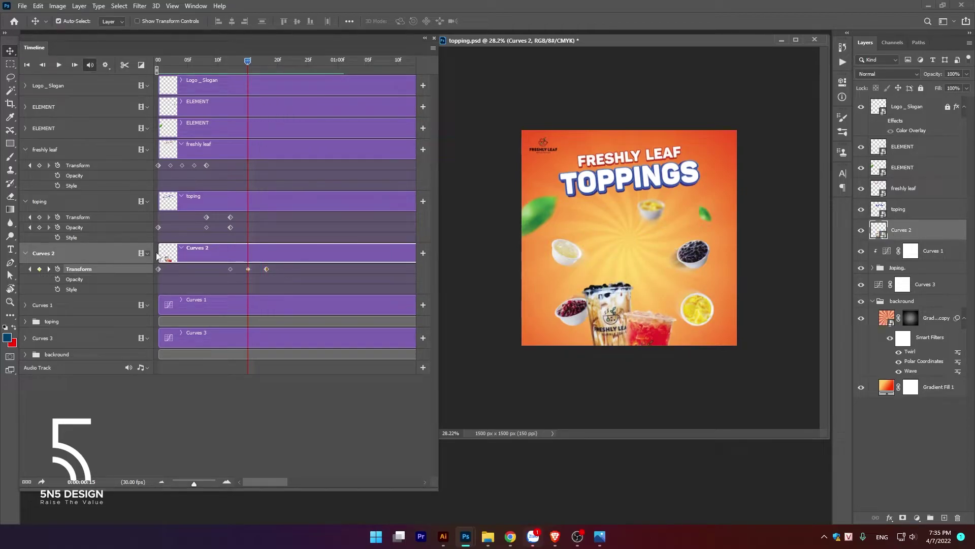
key(ctrl+t)
mouse_move(685, 270)
mouse_down()
mouse_move(702, 328)
mouse_move(589, 401)
mouse_up()
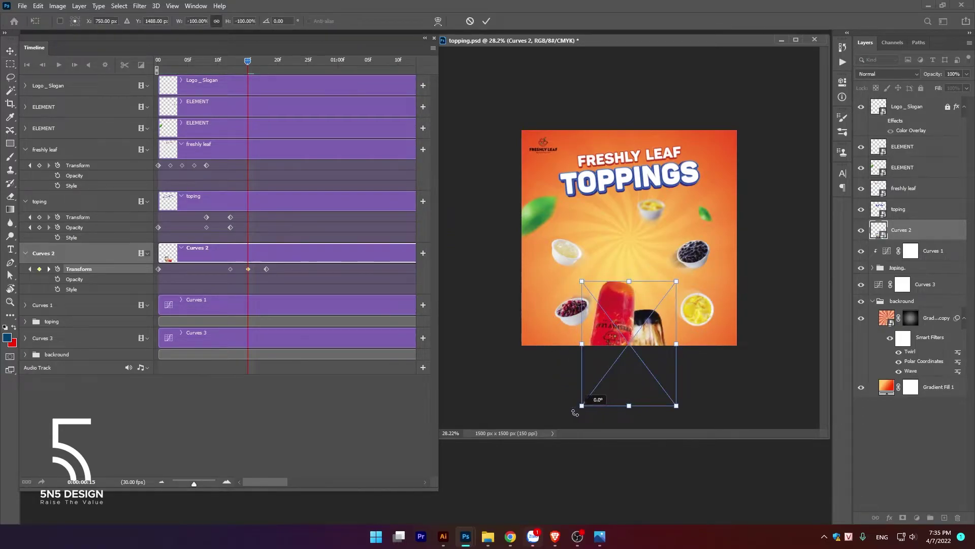
click(486, 21)
mouse_move(247, 61)
mouse_down()
mouse_move(158, 61)
mouse_move(369, 62)
mouse_up()
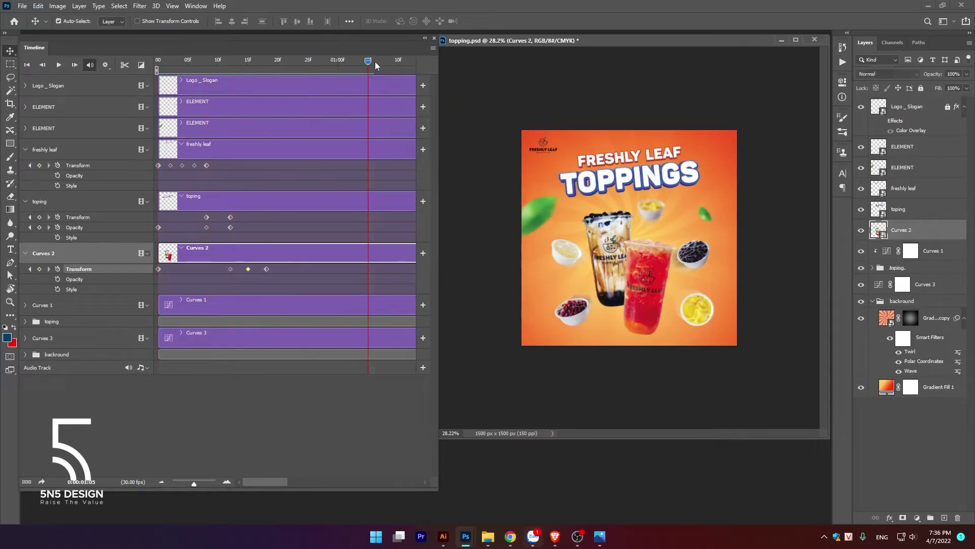
key(space)
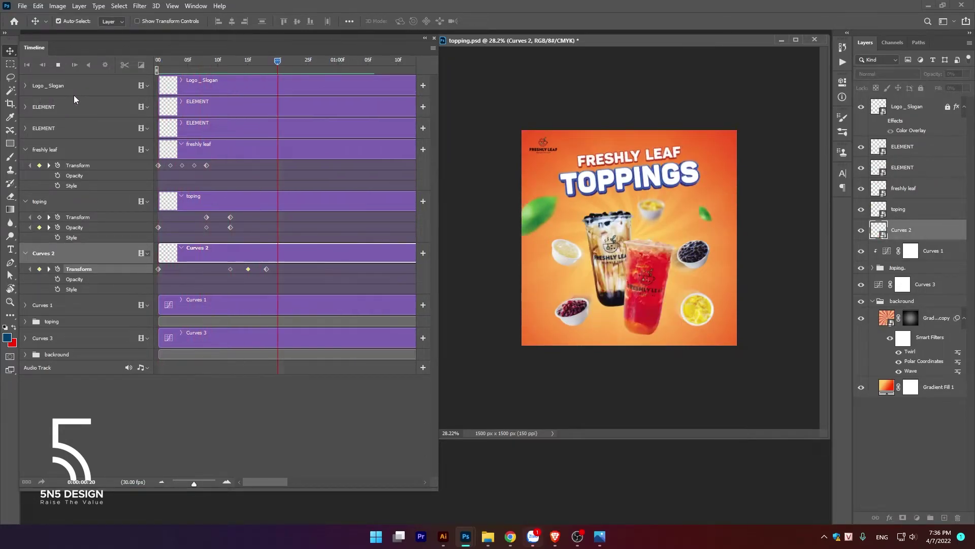
Replay the poster animation, stop at frame 18, and select the pearls bowl on the canvas.
key(space)
key(space)
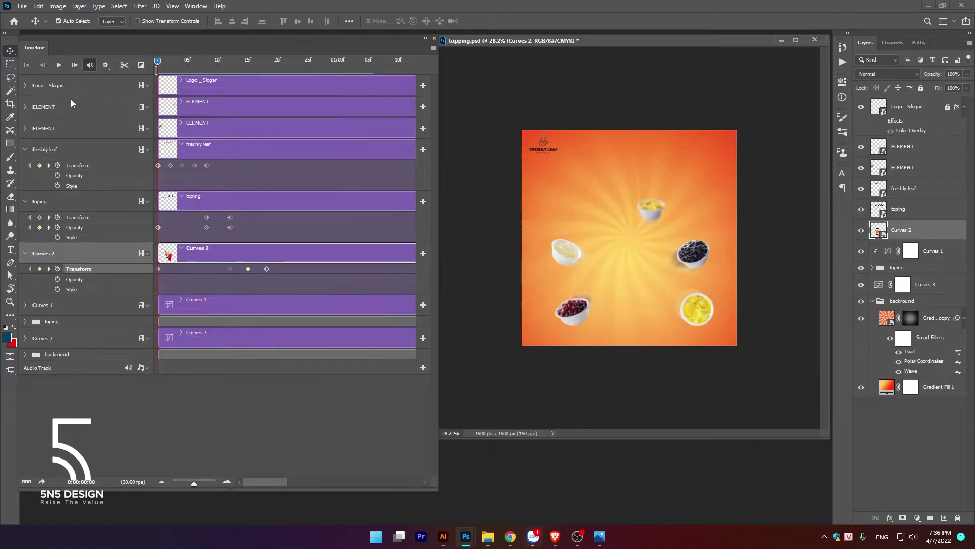
key(space)
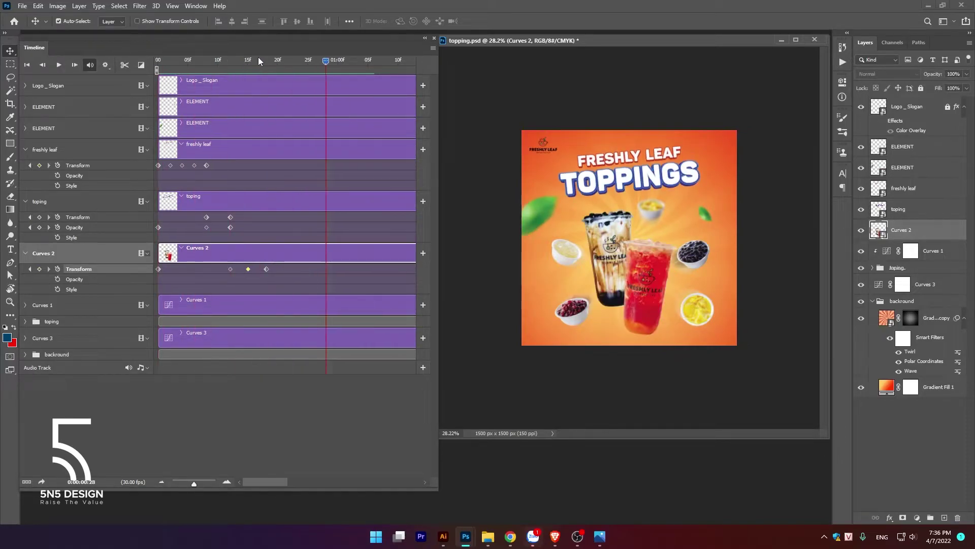
drag(325, 60, 114, 90)
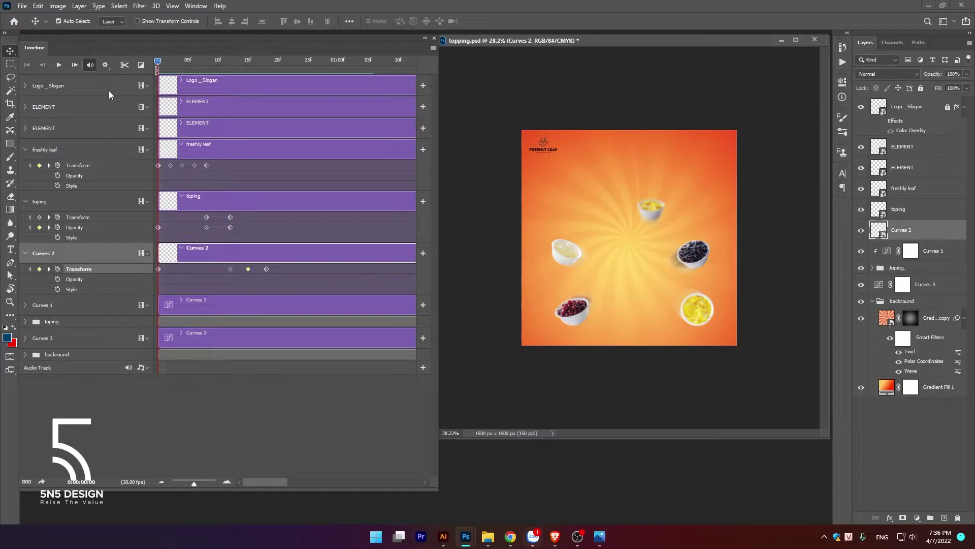
key(space)
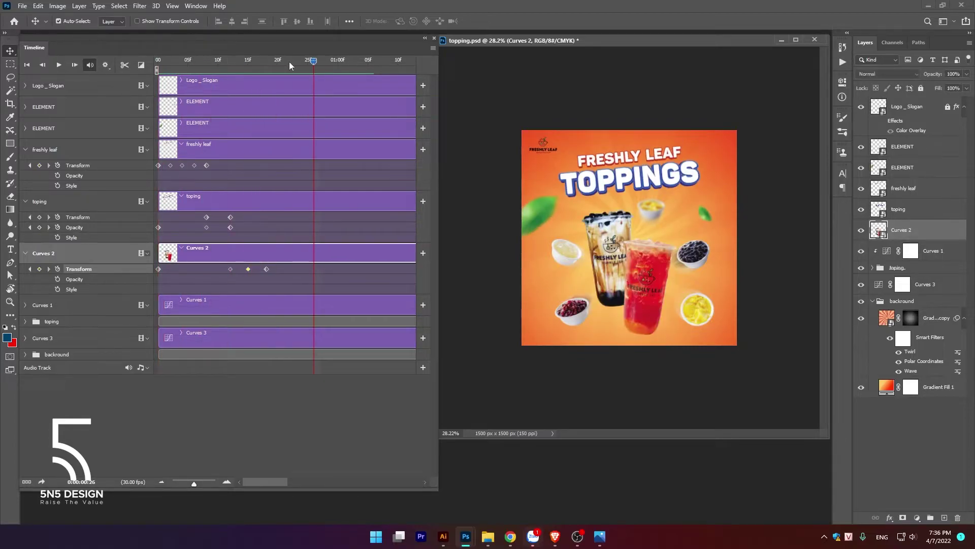
key(space)
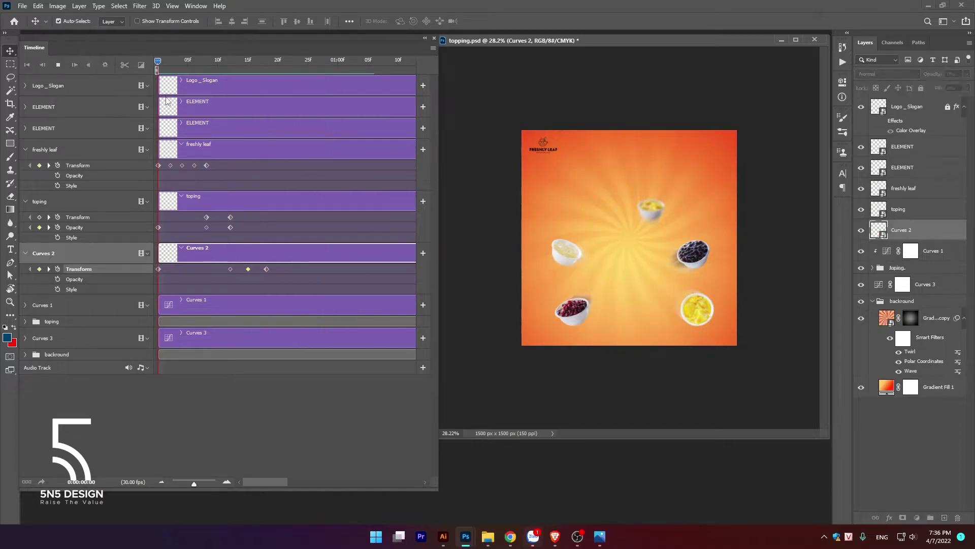
drag(248, 63, 265, 77)
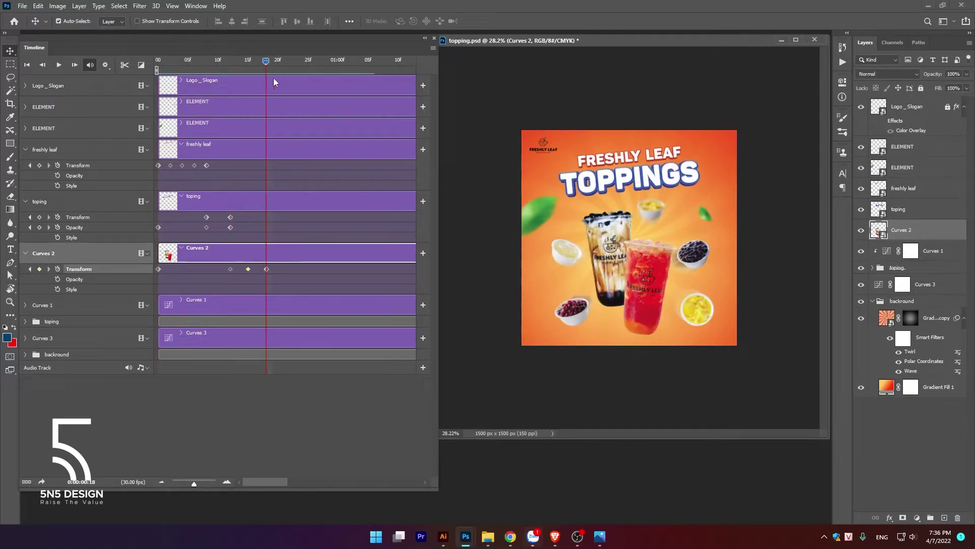
click(699, 256)
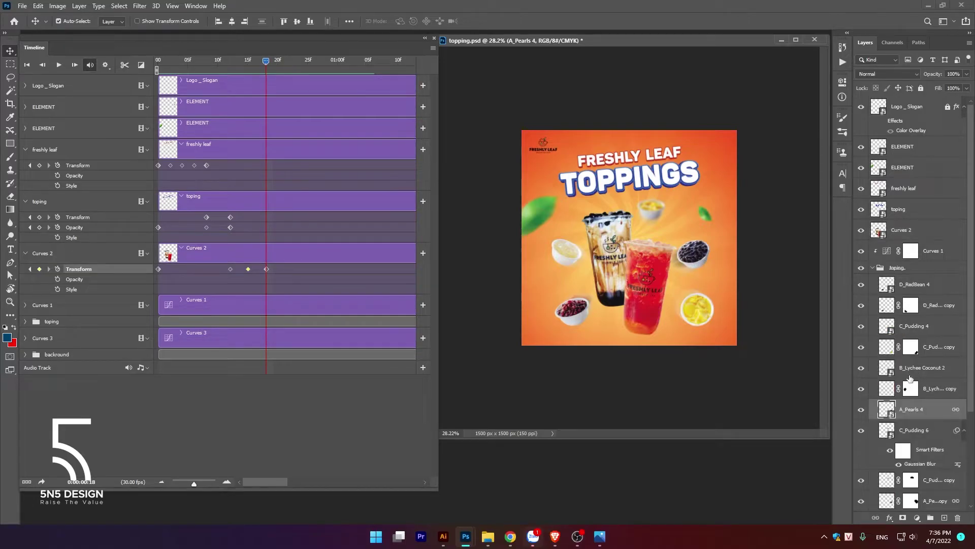
Combine the selected pearls layers into one smart object.
click(861, 411)
shift+click(914, 430)
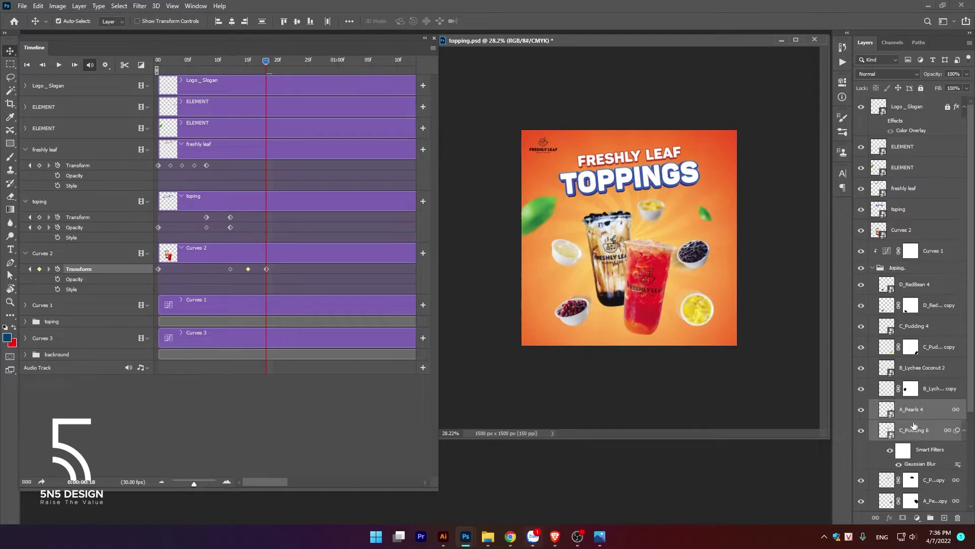
right_click(916, 416)
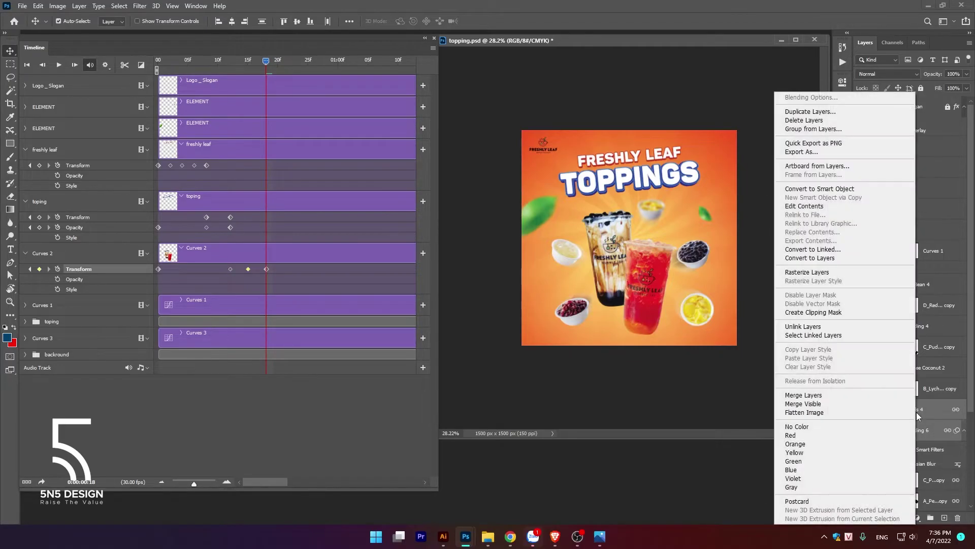
click(854, 189)
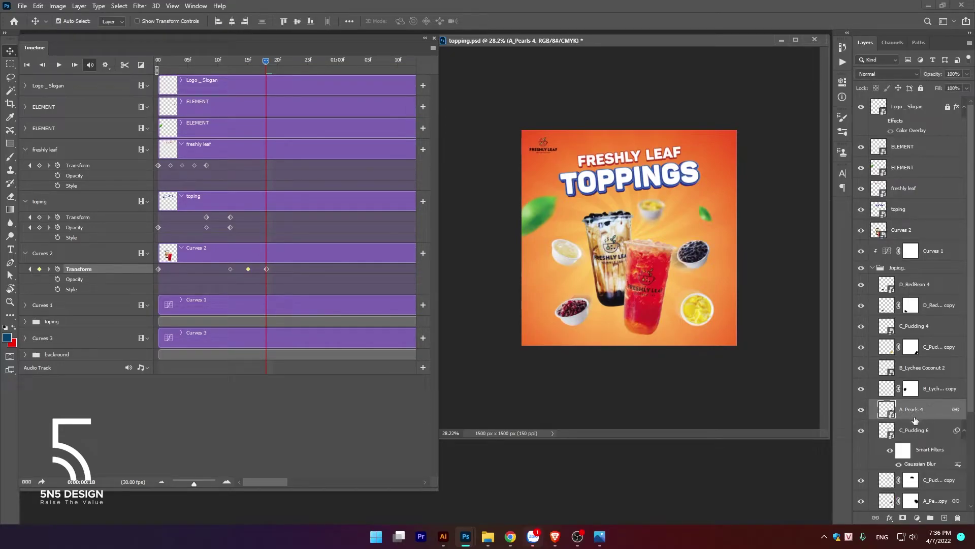
Convert the two red bean layers into a single D_RedBean 4 smart object.
click(914, 430)
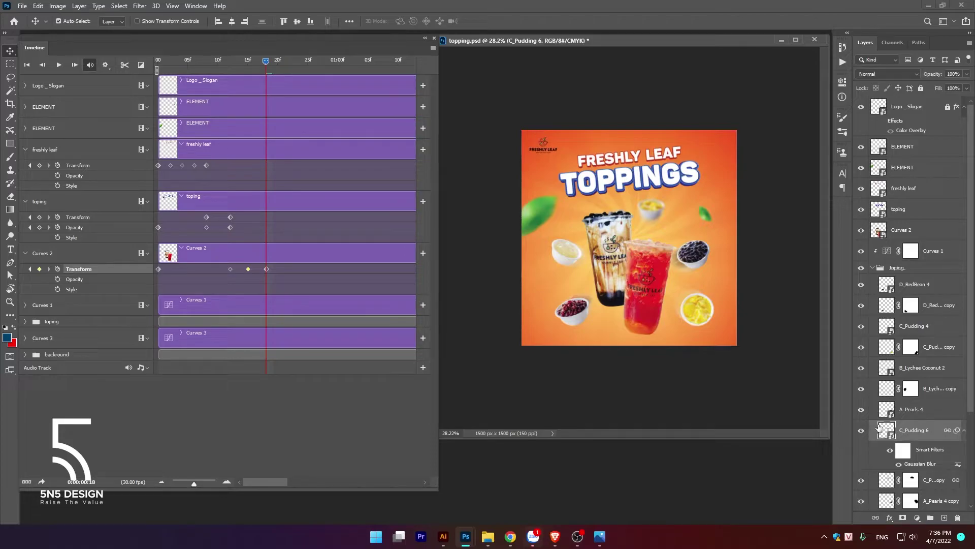
click(863, 410)
click(862, 286)
click(862, 285)
click(937, 307)
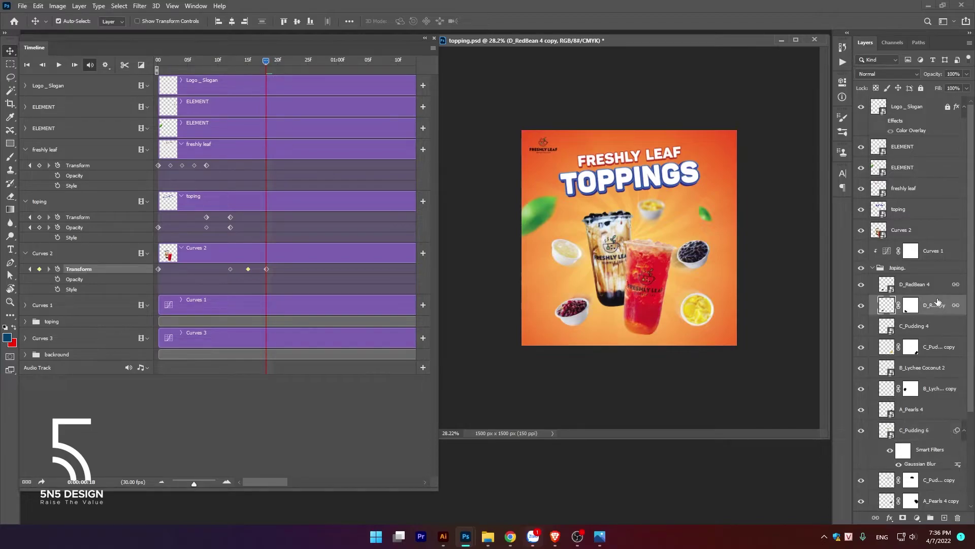
shift+click(931, 285)
right_click(936, 286)
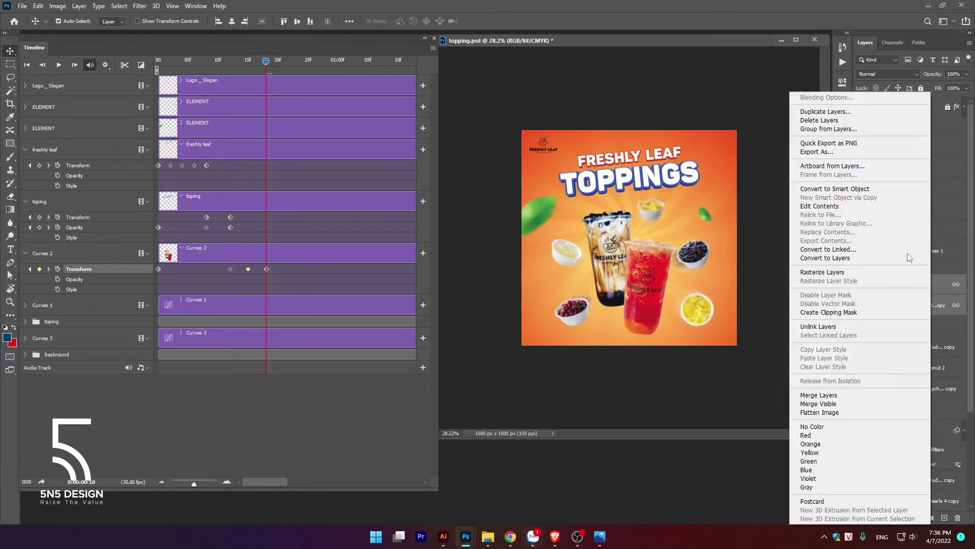
click(835, 188)
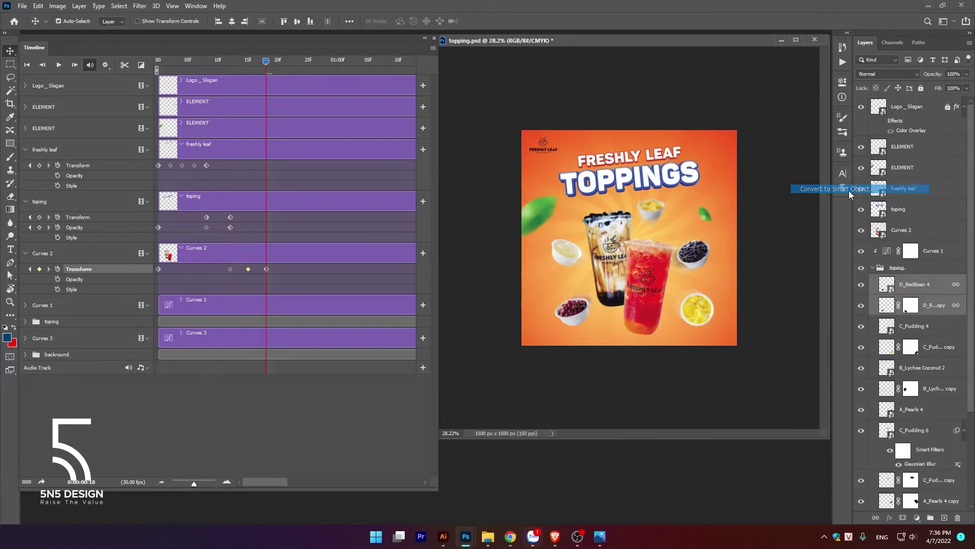
Merge C_Pudding 4 with its copy using Ctrl+E.
click(861, 285)
click(862, 306)
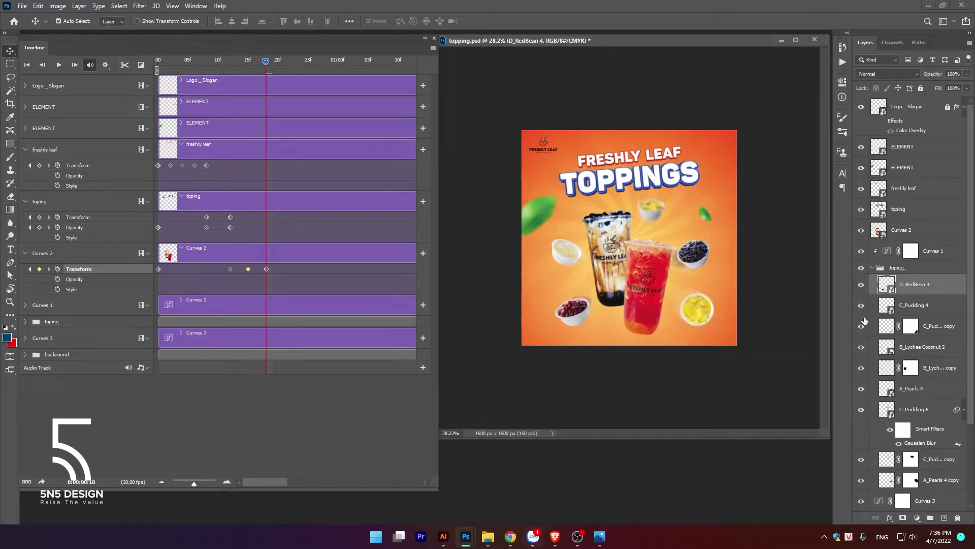
click(921, 310)
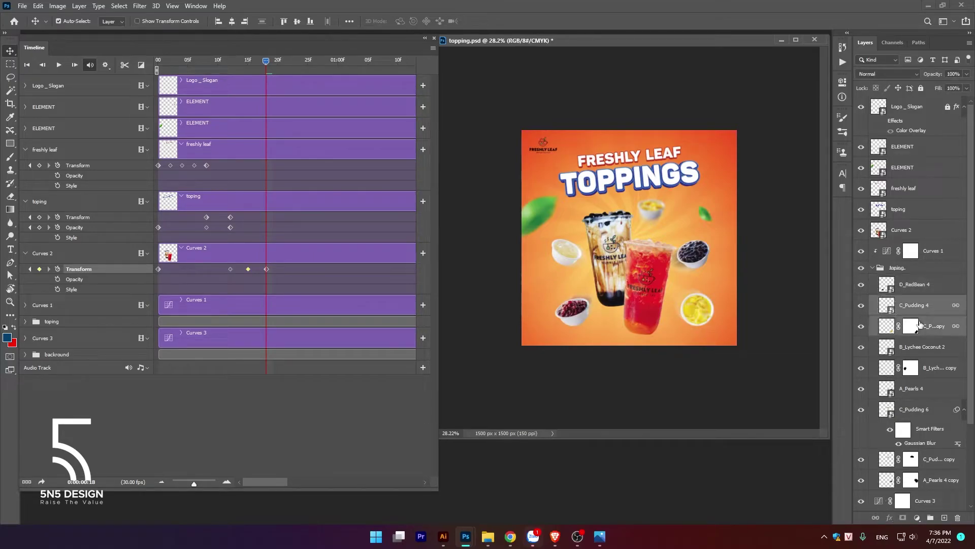
right_click(931, 318)
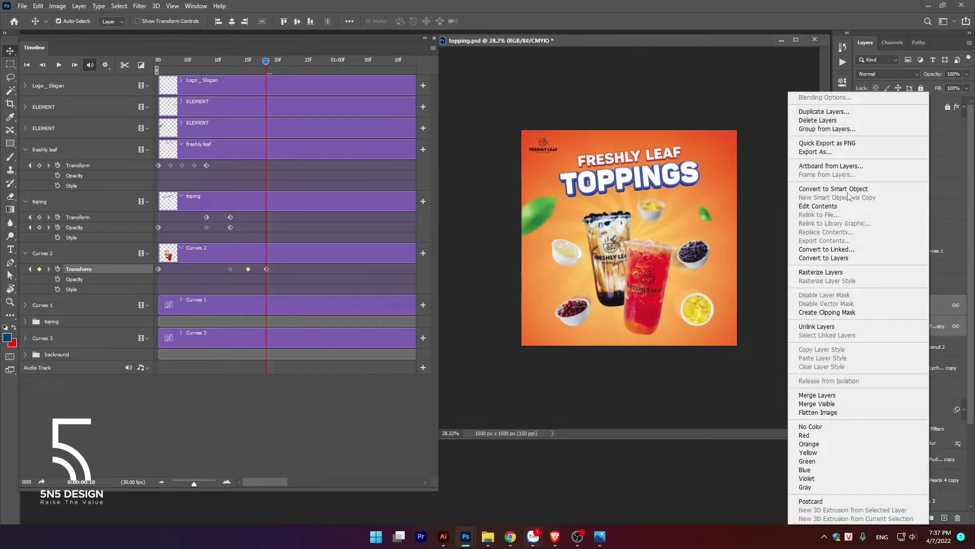
key(Escape)
key(ctrl+e)
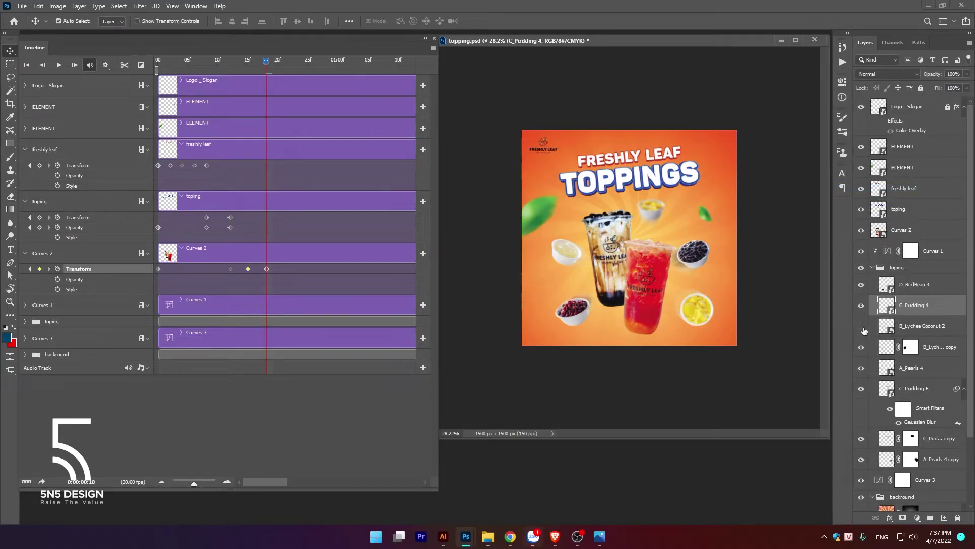
Convert B_Lychee Coconut 2 and its copy into one smart object.
click(862, 327)
click(895, 345)
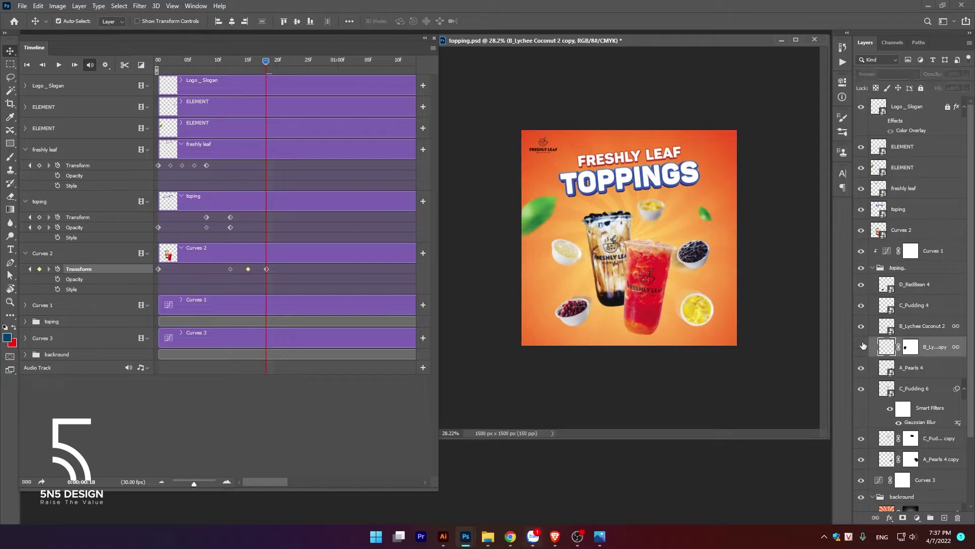
shift+click(925, 327)
right_click(927, 328)
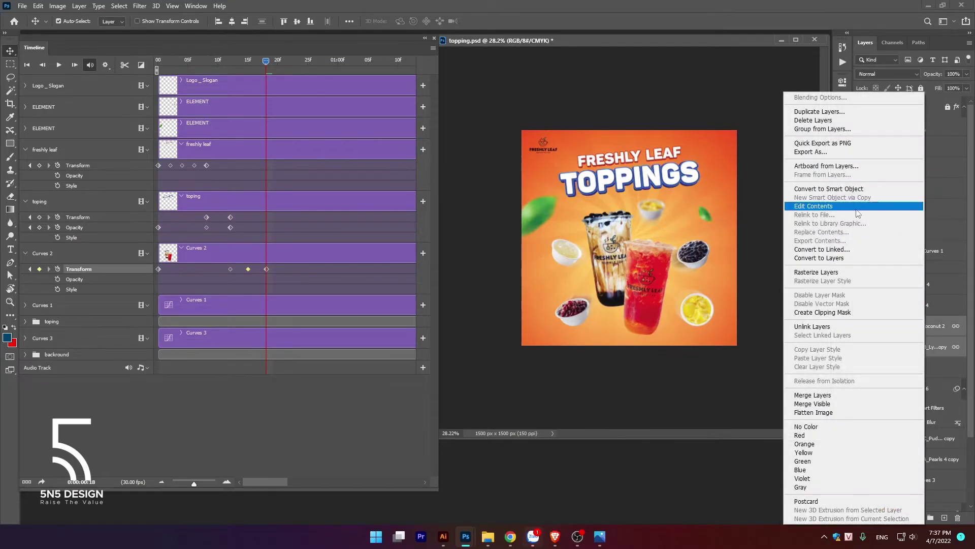
click(829, 189)
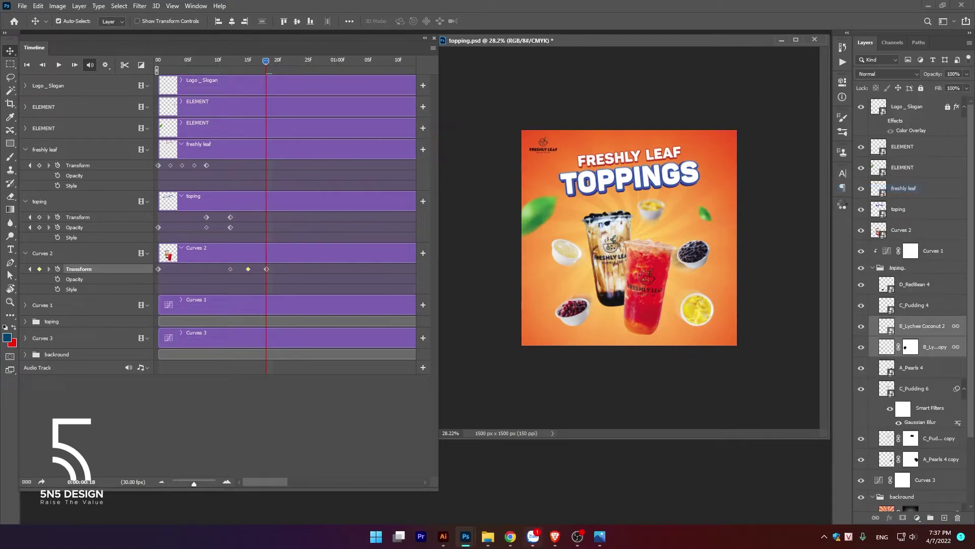
Move the pearls copy under A_Pearls 4 and convert both into one smart object.
click(861, 347)
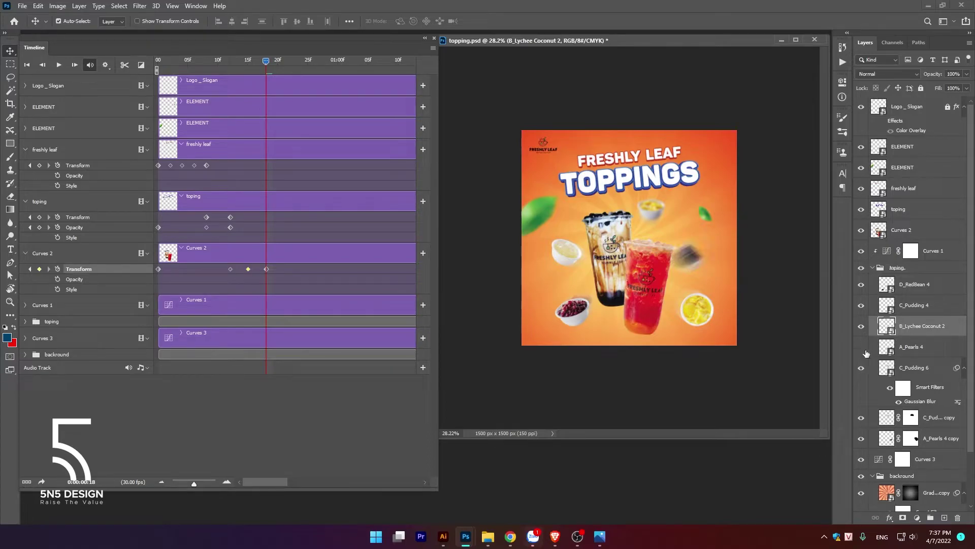
click(861, 369)
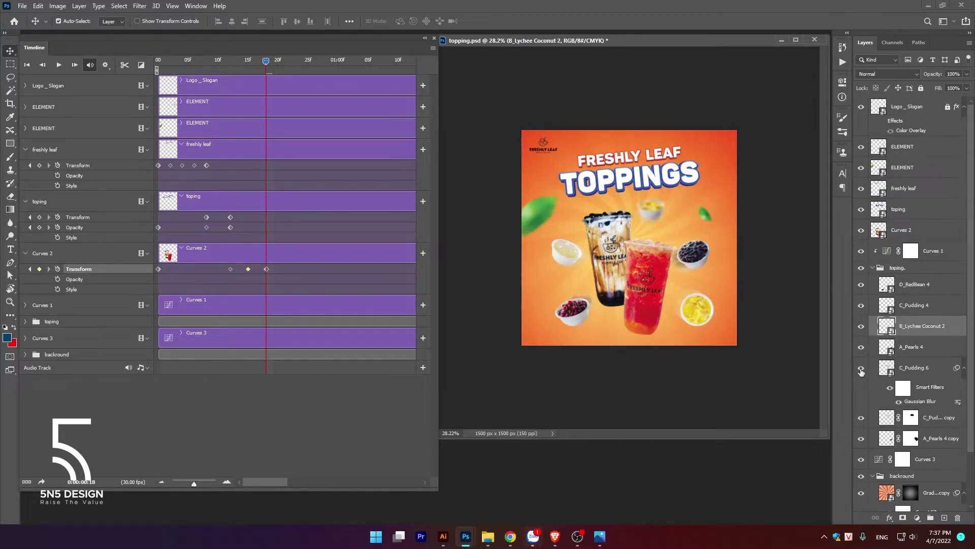
click(862, 438)
drag(935, 445, 935, 362)
ctrl+click(932, 348)
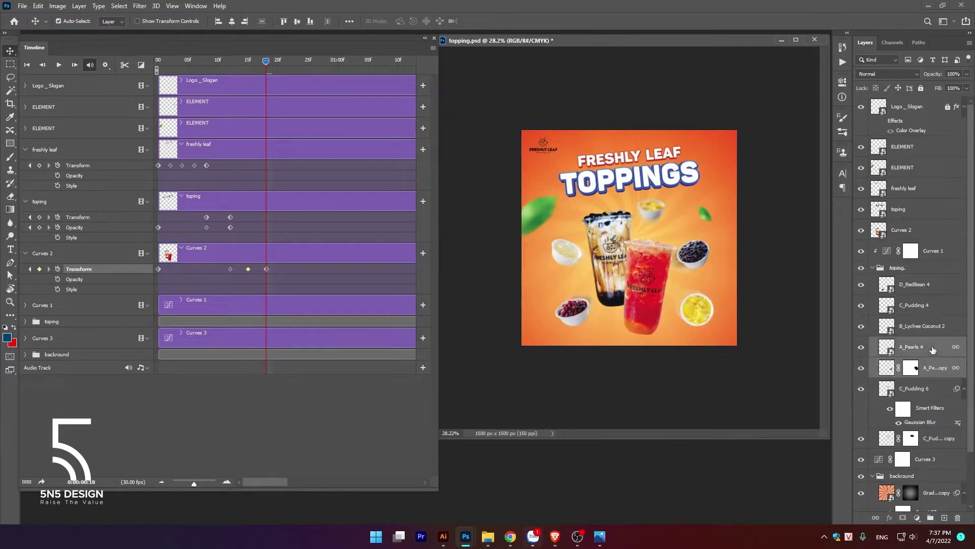
right_click(935, 352)
click(836, 189)
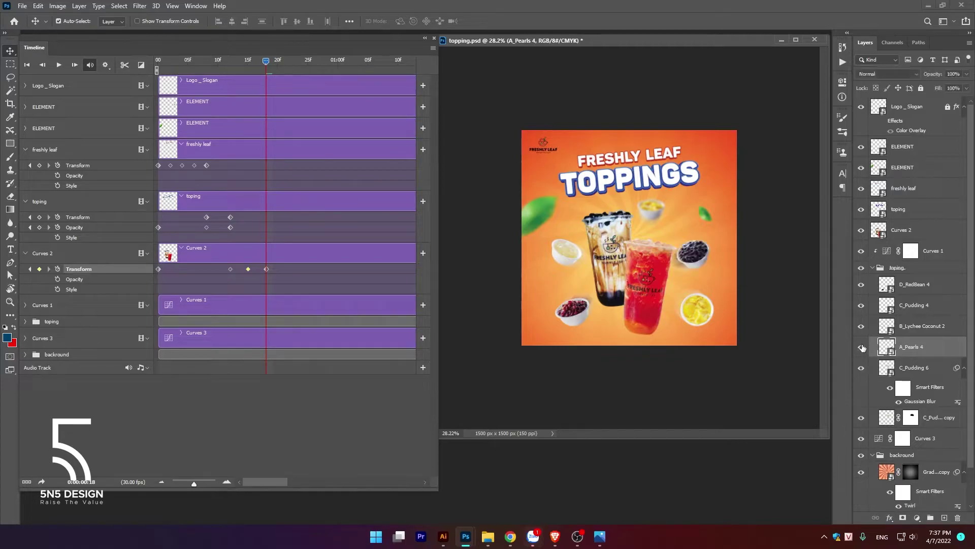
Convert C_Pudding 6 and its copy into one smart object.
click(914, 367)
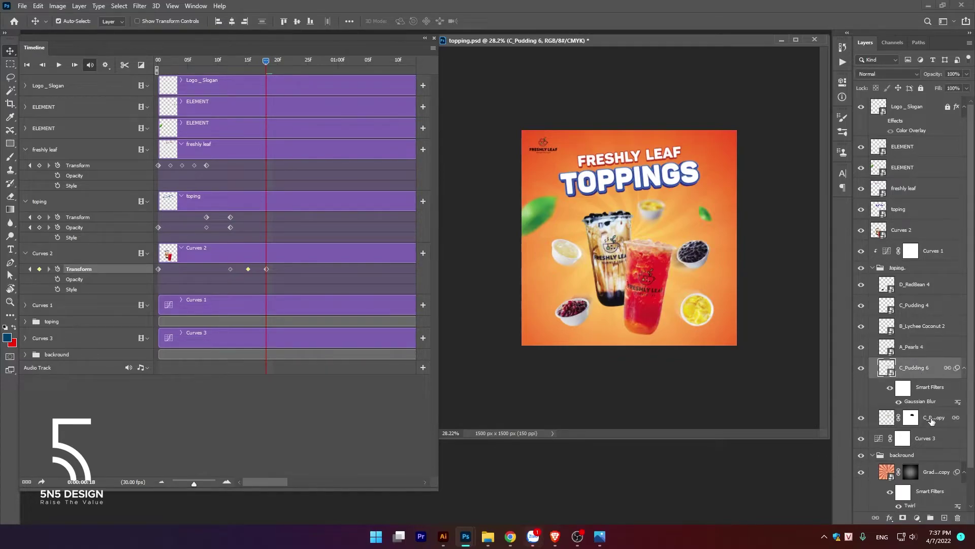
ctrl+click(931, 420)
right_click(931, 419)
click(877, 235)
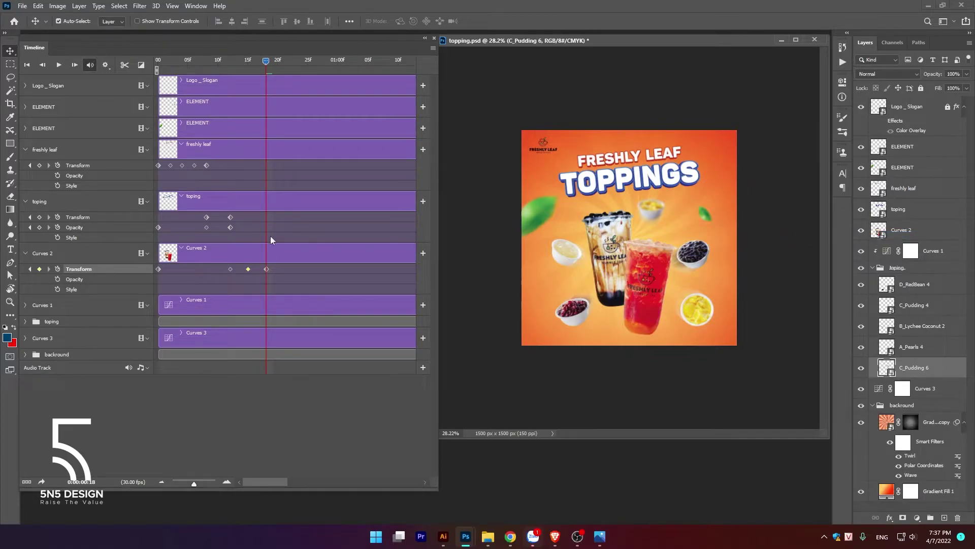
Give D_RedBean 4 a 0% Opacity keyframe at frame 0 in the expanded toping group.
click(25, 322)
click(35, 348)
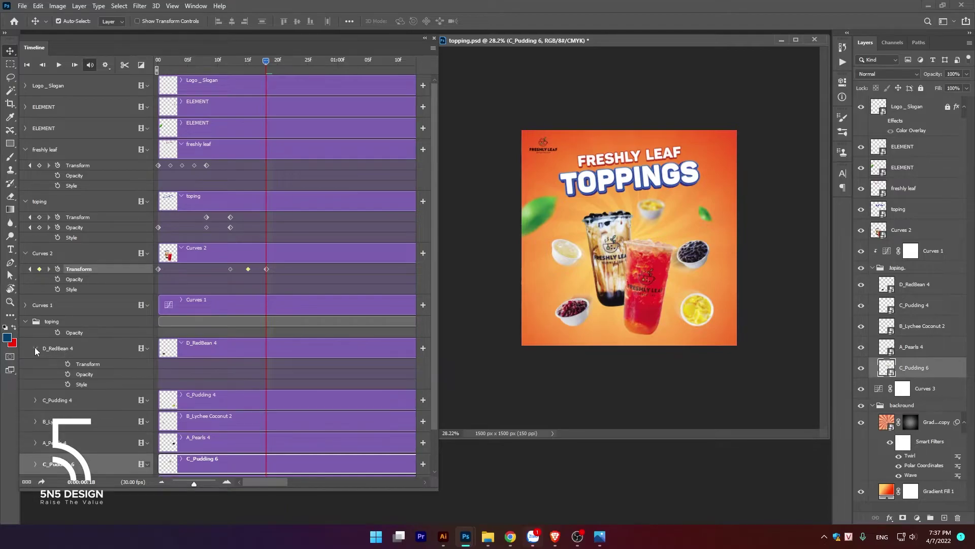
click(249, 347)
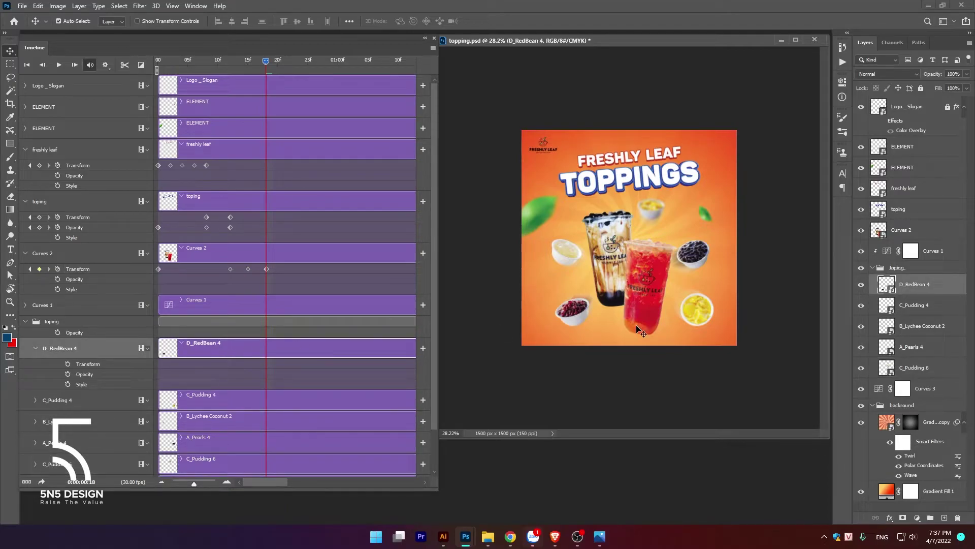
click(862, 285)
click(67, 375)
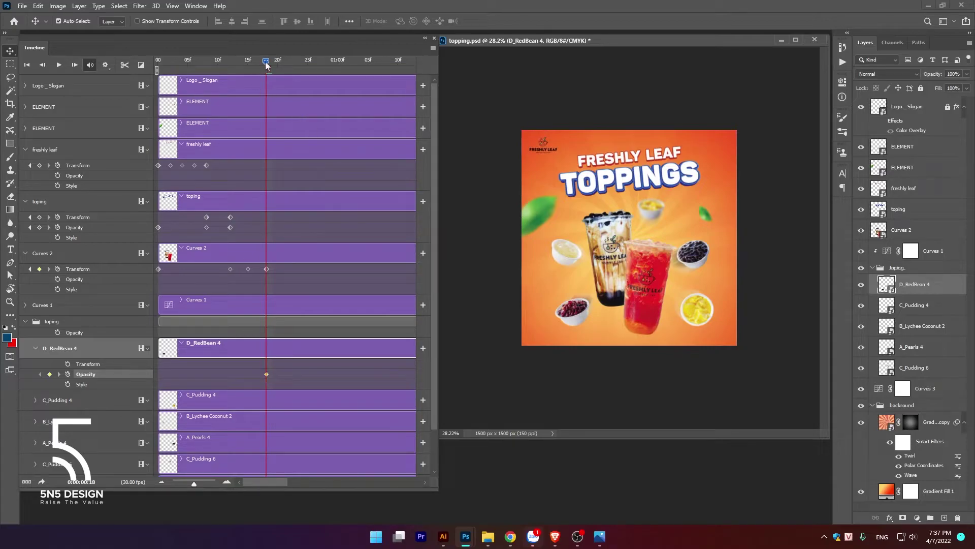
drag(267, 65, 145, 75)
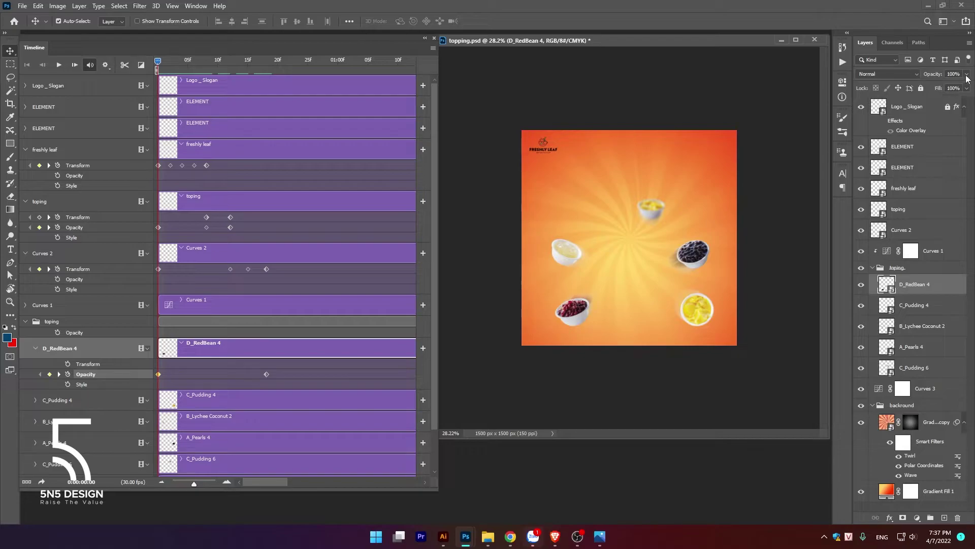
mouse_move(966, 74)
mouse_down()
mouse_move(963, 87)
mouse_move(870, 92)
mouse_up()
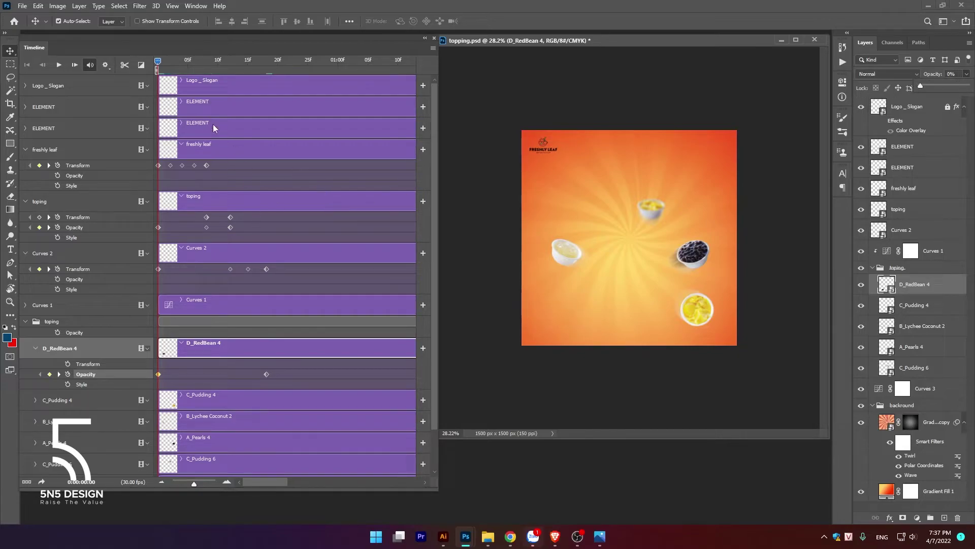
Set the red bean bowl's opacity keyframe at frame 18 and add a Transform keyframe there.
drag(158, 61, 266, 62)
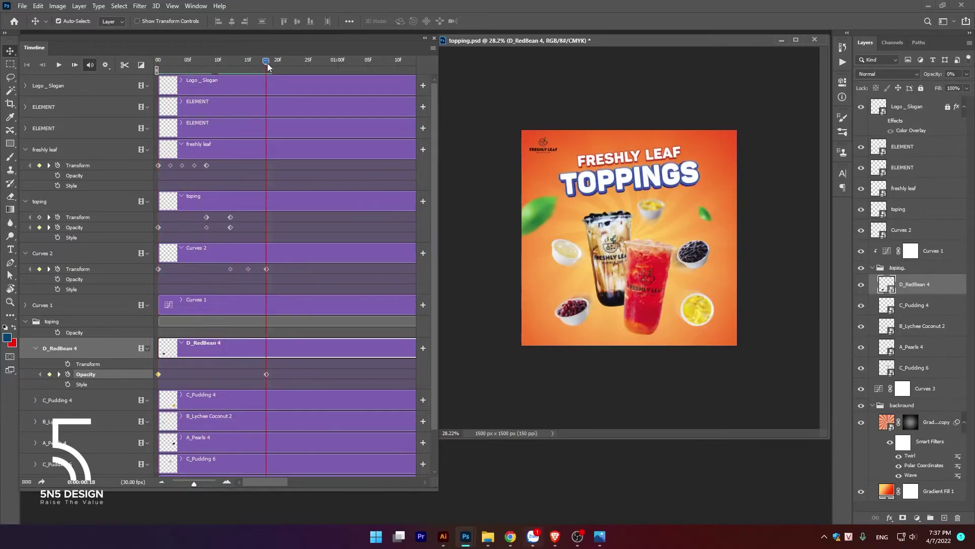
click(967, 74)
drag(965, 86, 920, 86)
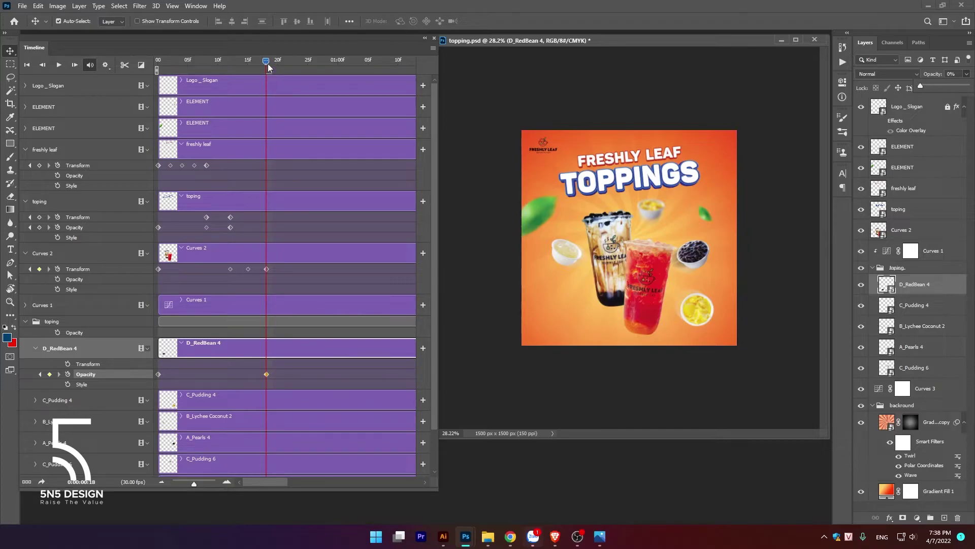
drag(267, 63, 302, 62)
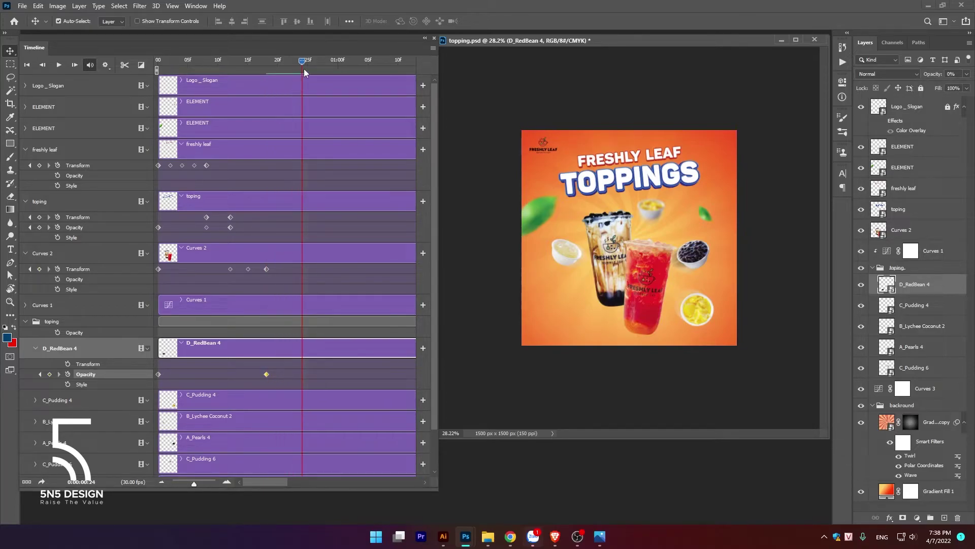
key(Home)
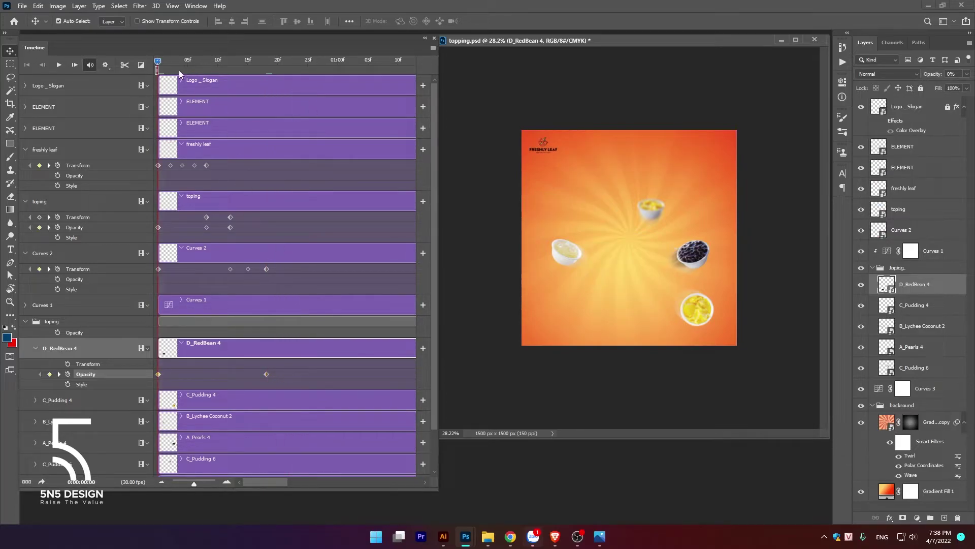
drag(166, 60, 266, 81)
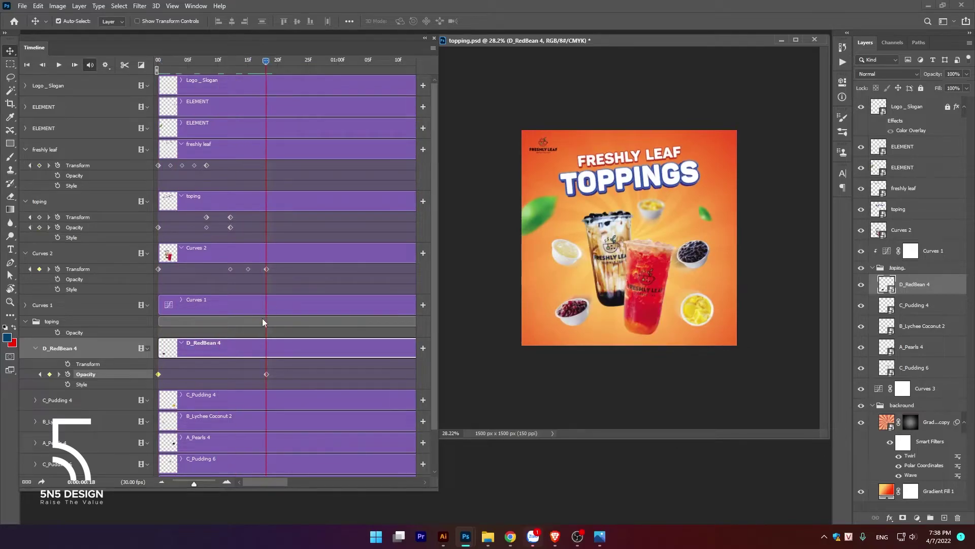
click(68, 363)
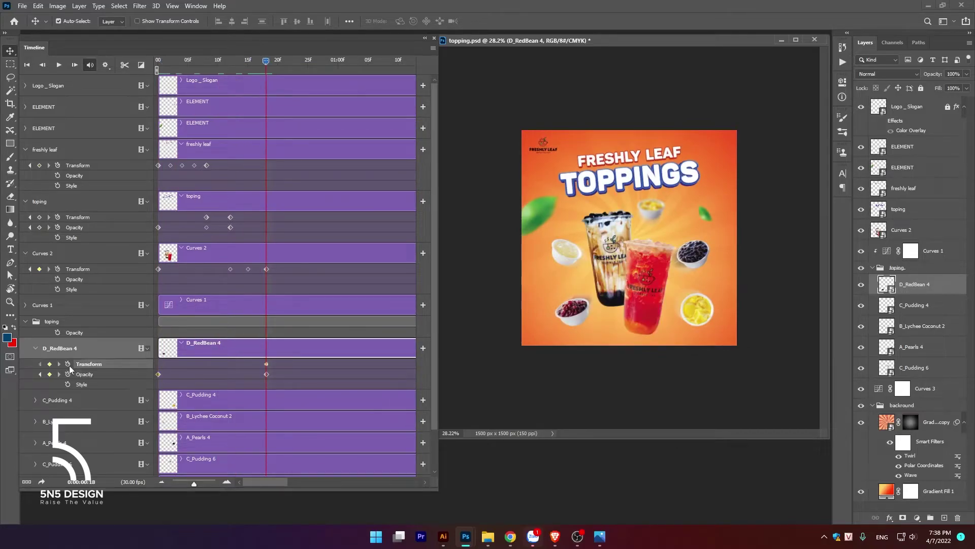
Shrink the red bean bowl onto the cups as a transform keyframe at frame 18.
click(267, 375)
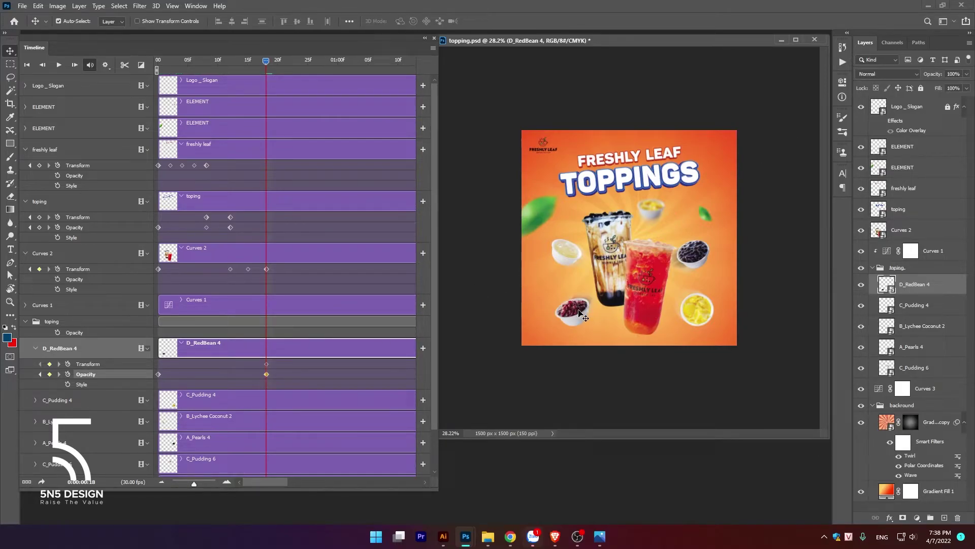
click(81, 363)
key(ctrl+t)
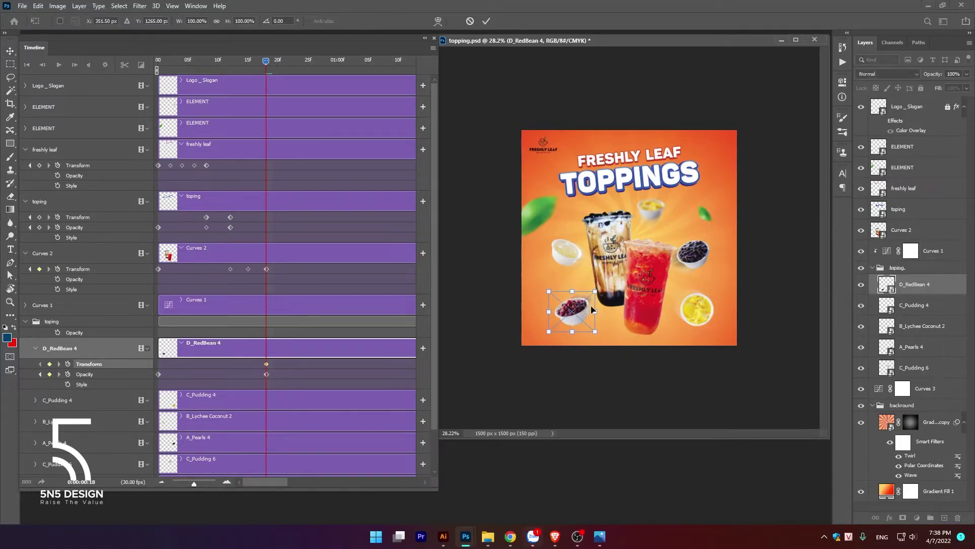
mouse_move(573, 316)
mouse_down()
mouse_move(632, 253)
mouse_move(616, 261)
mouse_up()
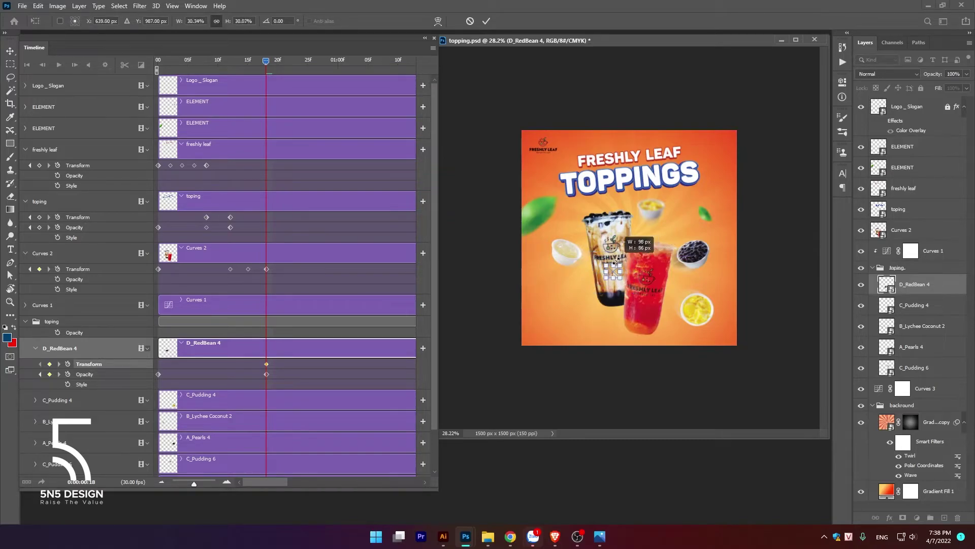
key(Return)
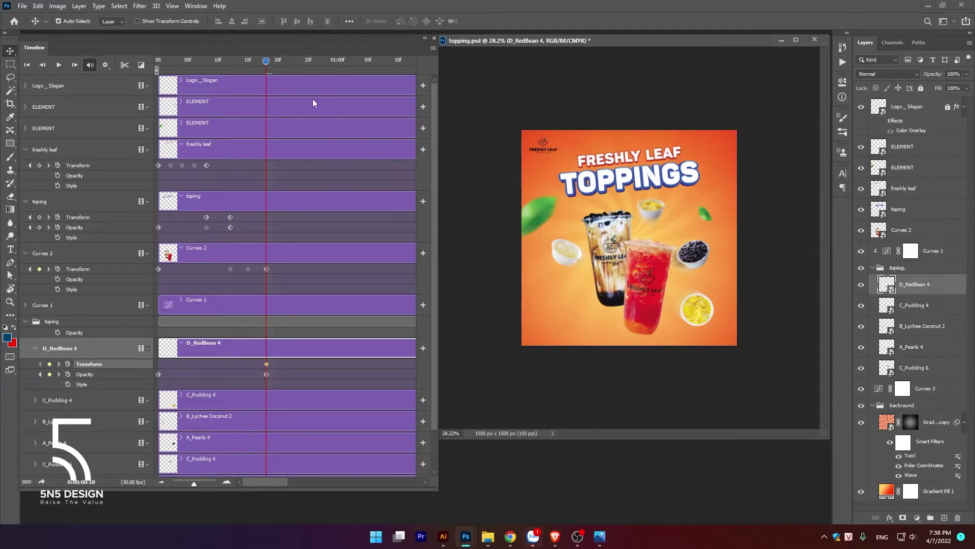
At frame 24, add a transform keyframe restoring the bowl to full size at bottom-left.
drag(269, 62, 302, 66)
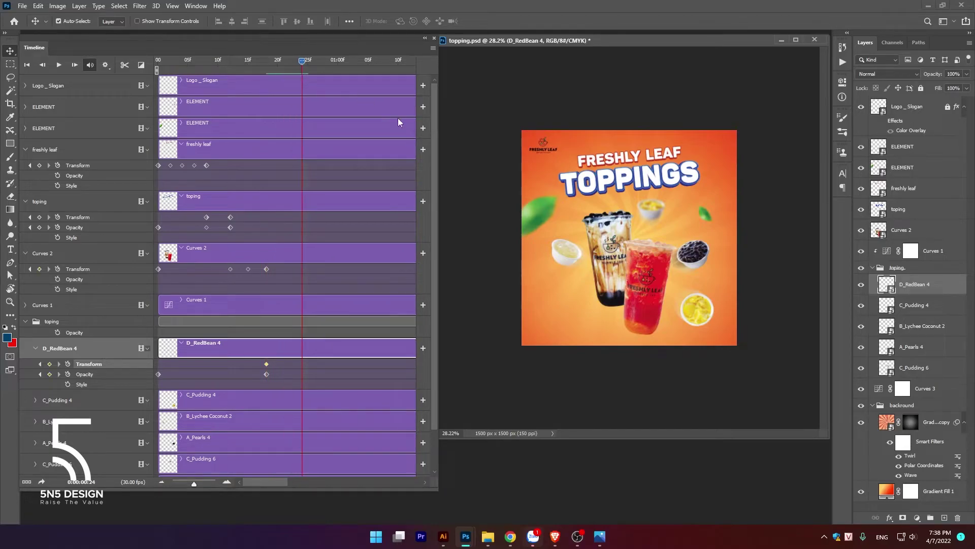
click(49, 364)
key(ctrl+t)
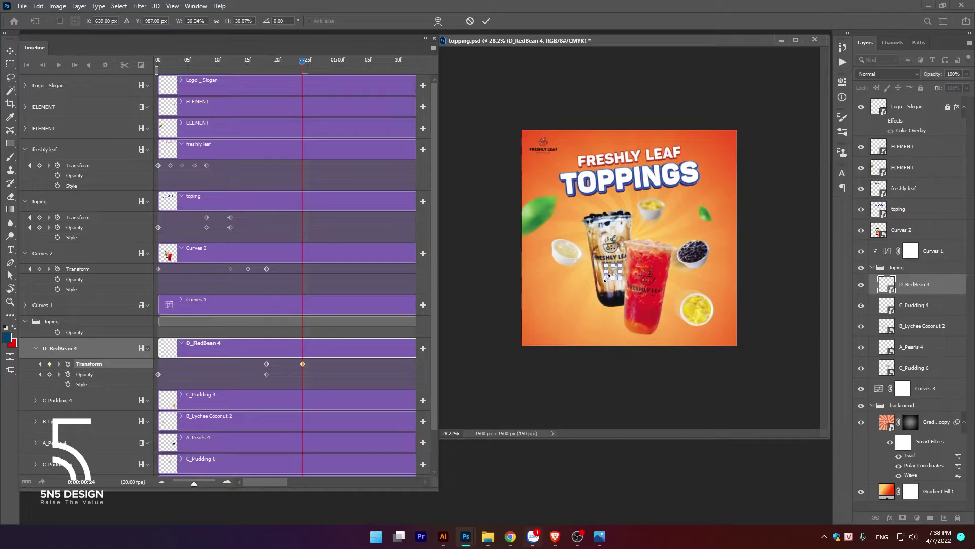
mouse_move(607, 278)
mouse_down()
mouse_move(566, 315)
mouse_move(597, 284)
mouse_move(578, 307)
mouse_up()
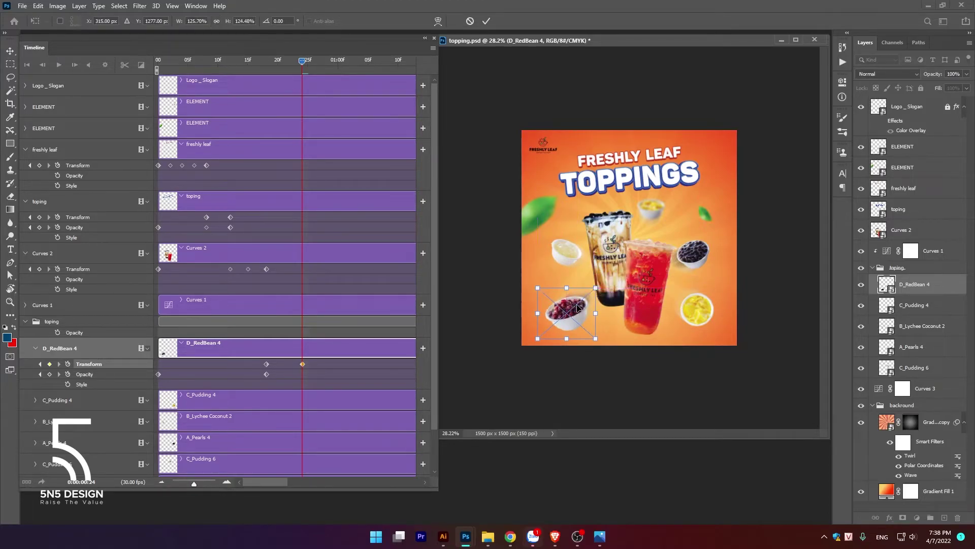
key(Return)
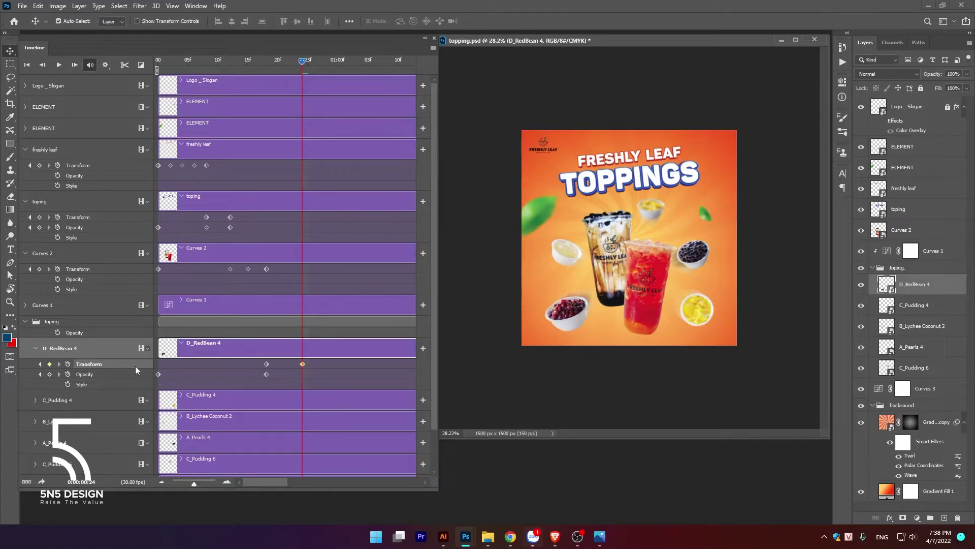
Add a frame-24 opacity keyframe and set the bowl's frame-18 opacity to 0%.
click(49, 374)
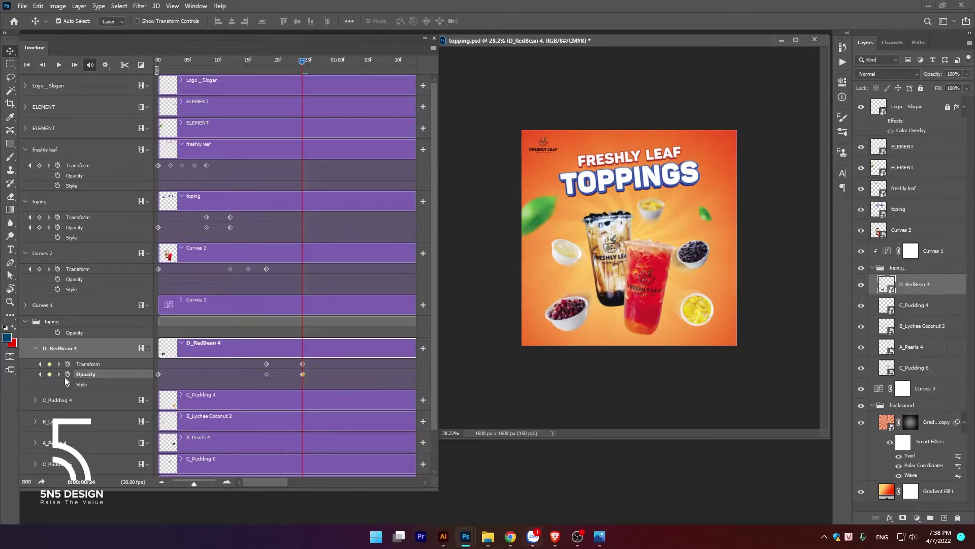
click(266, 374)
click(967, 74)
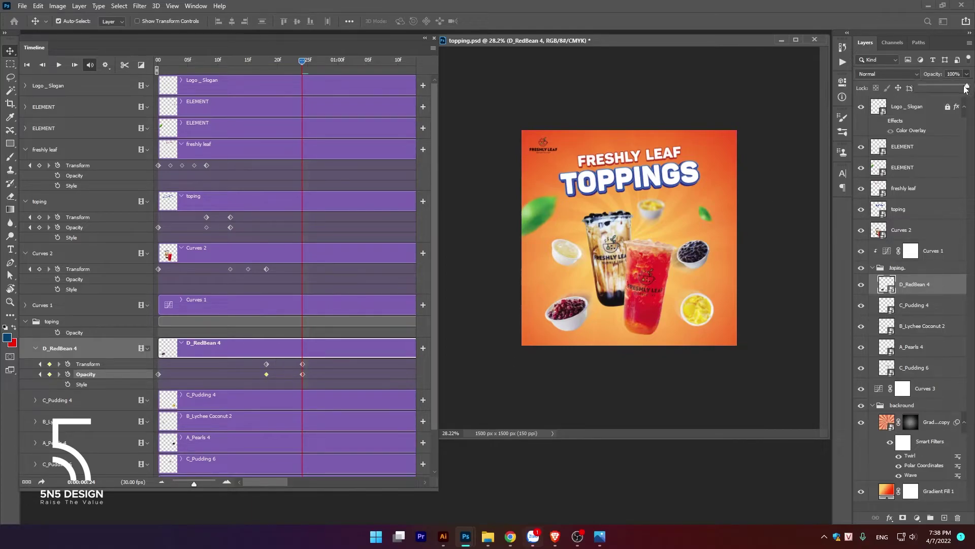
drag(968, 88, 881, 87)
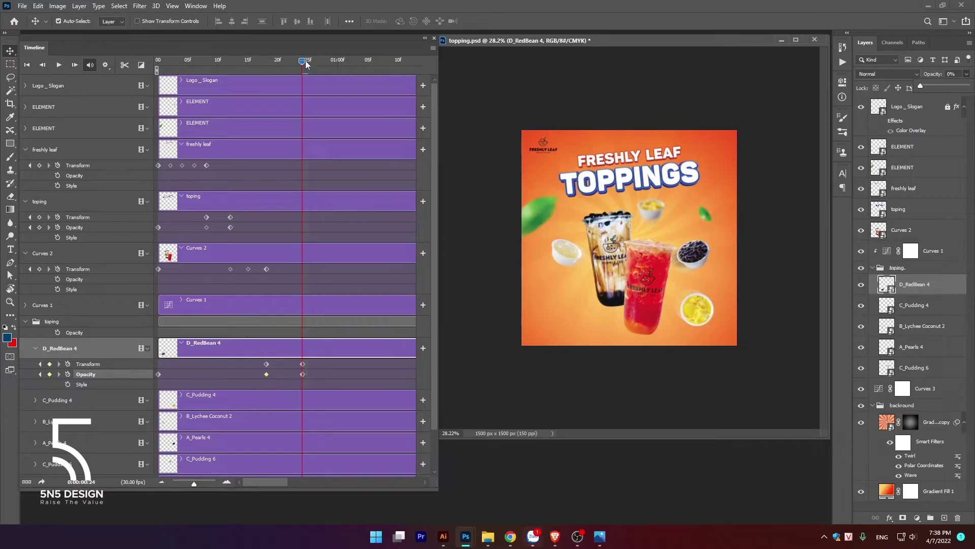
key(Escape)
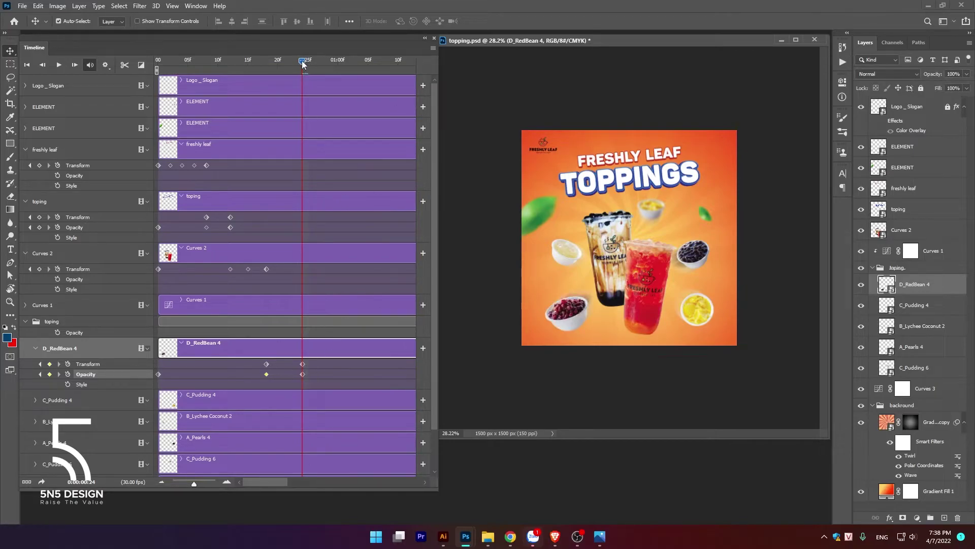
drag(303, 64, 267, 68)
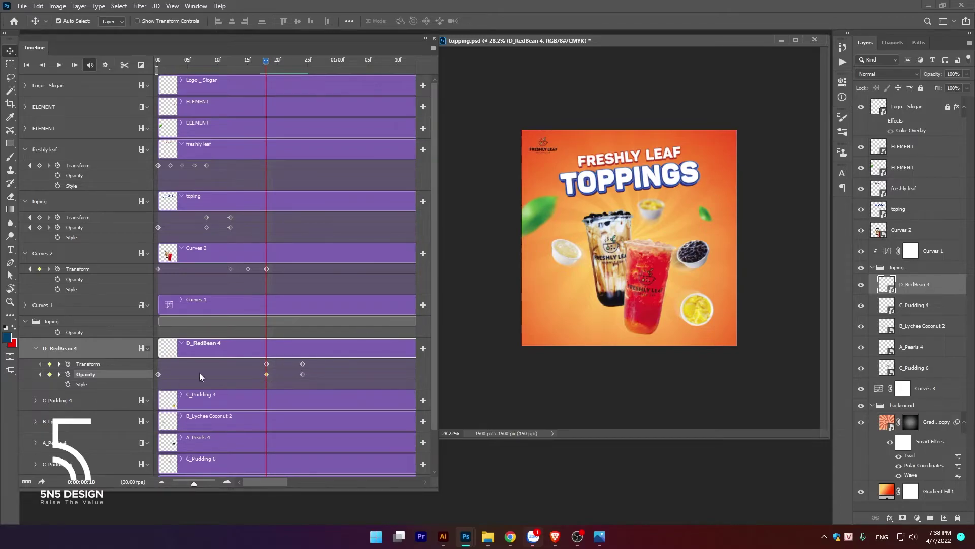
click(266, 375)
click(967, 75)
drag(967, 88, 889, 87)
Set the red bean frame-25 opacity keyframe to 100% and preview the fade.
click(303, 373)
click(967, 74)
drag(929, 87, 967, 86)
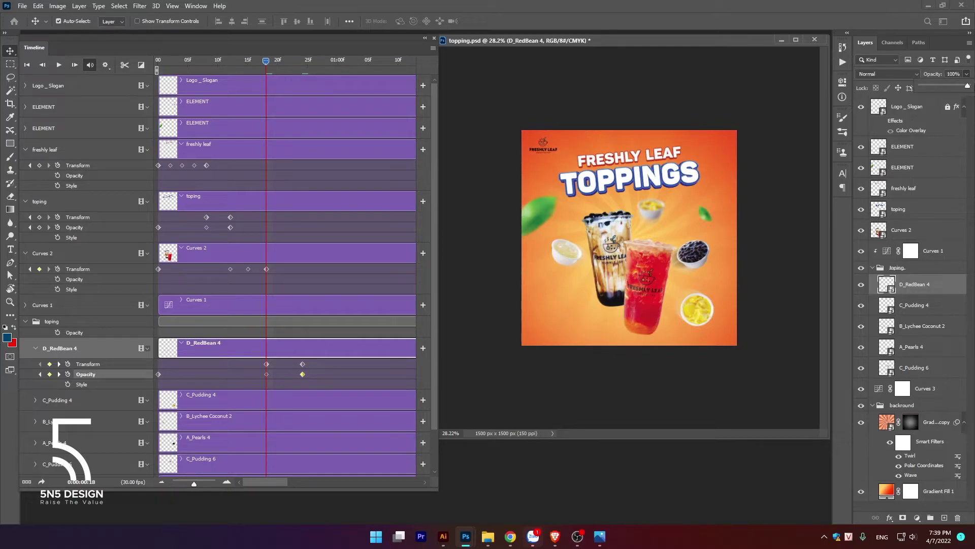
key(space)
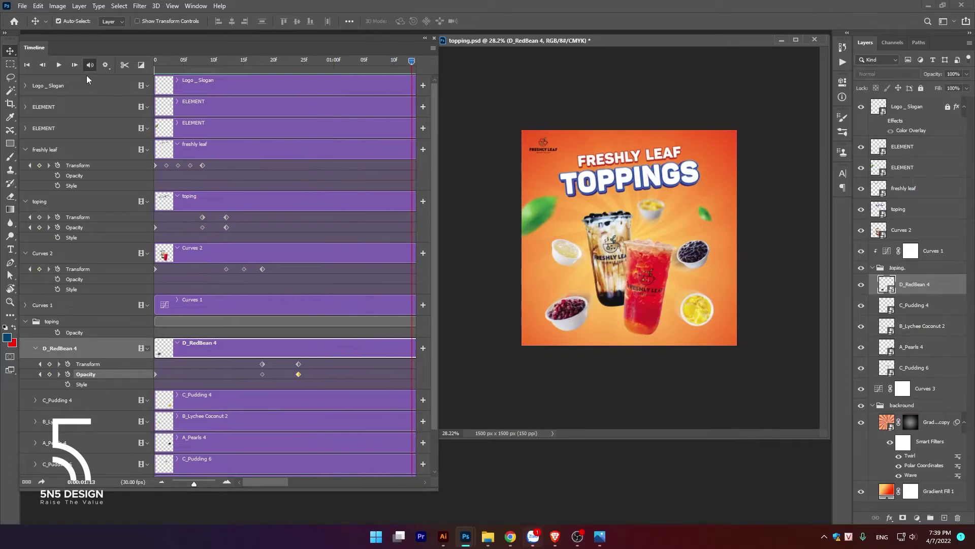
key(Home)
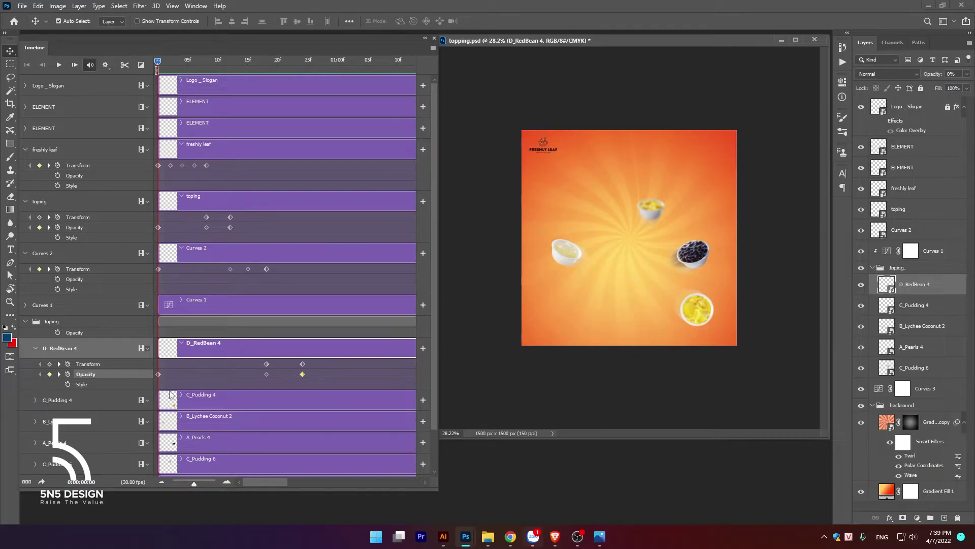
Expand C_Pudding 4 and keyframe its opacity at 0% on frame 0.
click(35, 400)
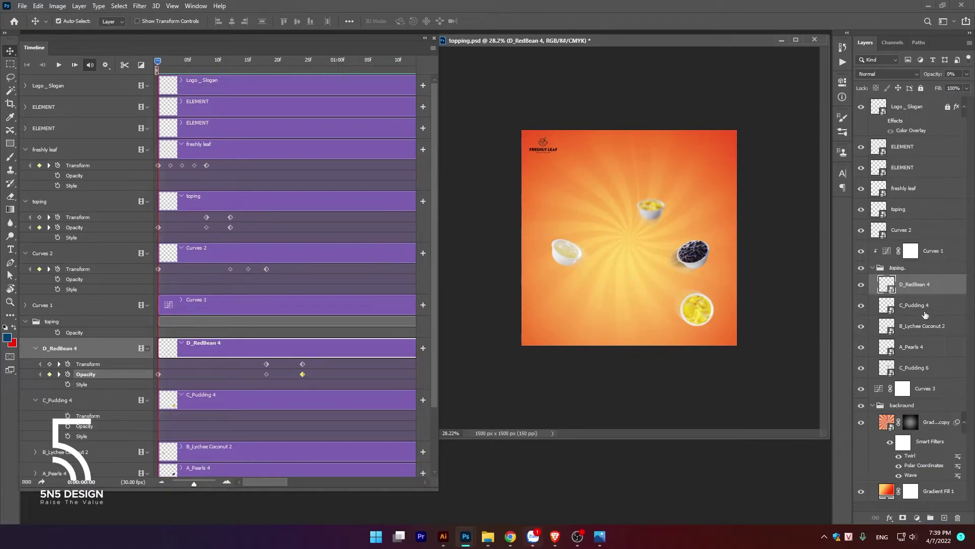
click(862, 286)
click(862, 285)
click(701, 315)
click(861, 304)
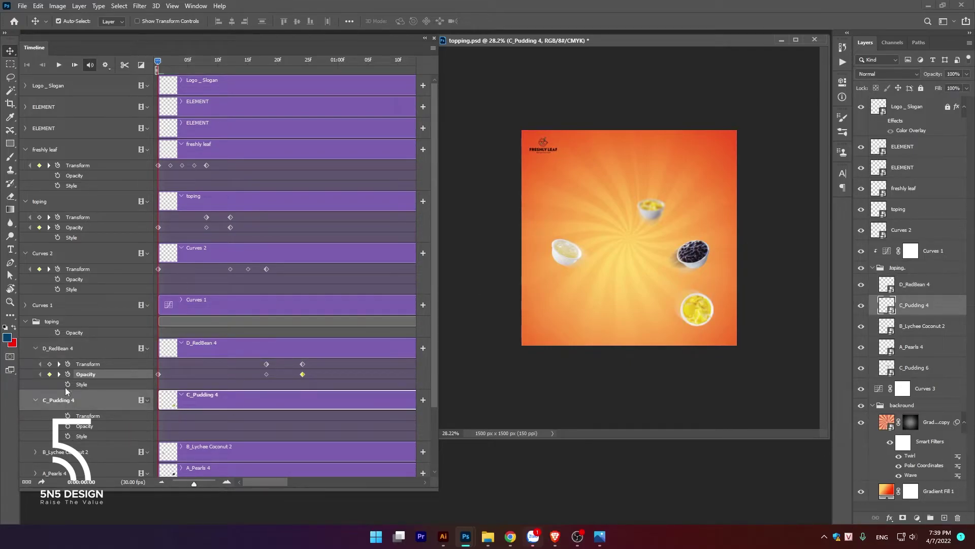
click(68, 426)
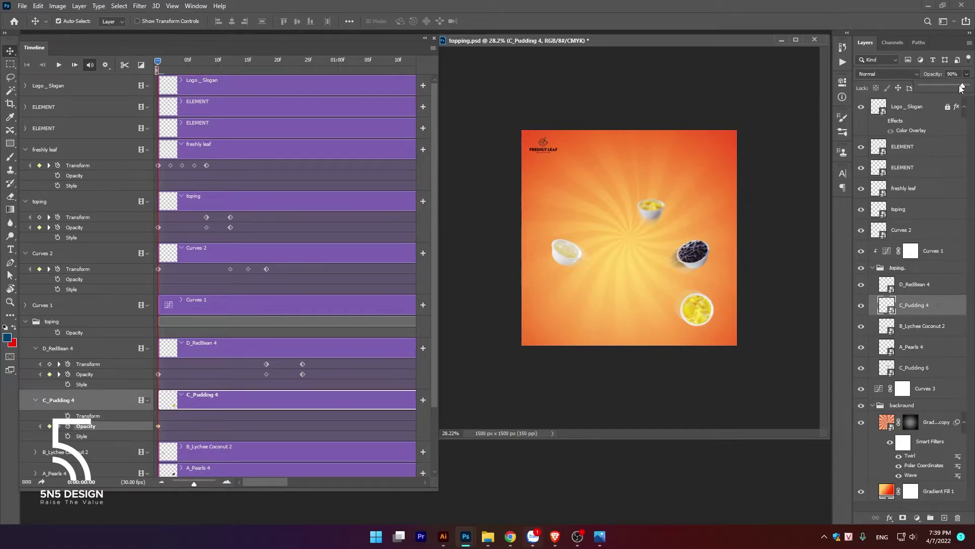
drag(966, 75, 899, 87)
click(264, 75)
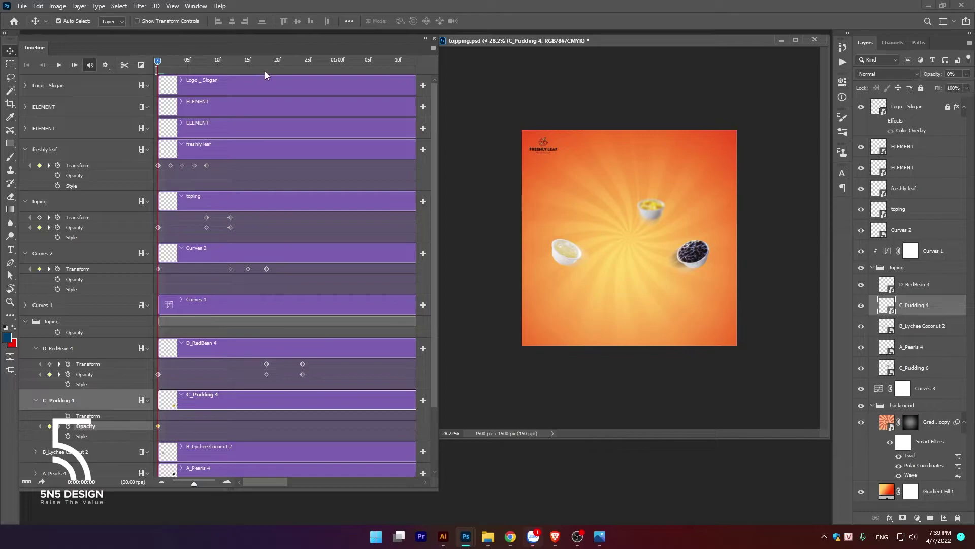
At frame 18, start transform keyframing and shrink the pudding bowl to about 30%.
drag(157, 61, 266, 59)
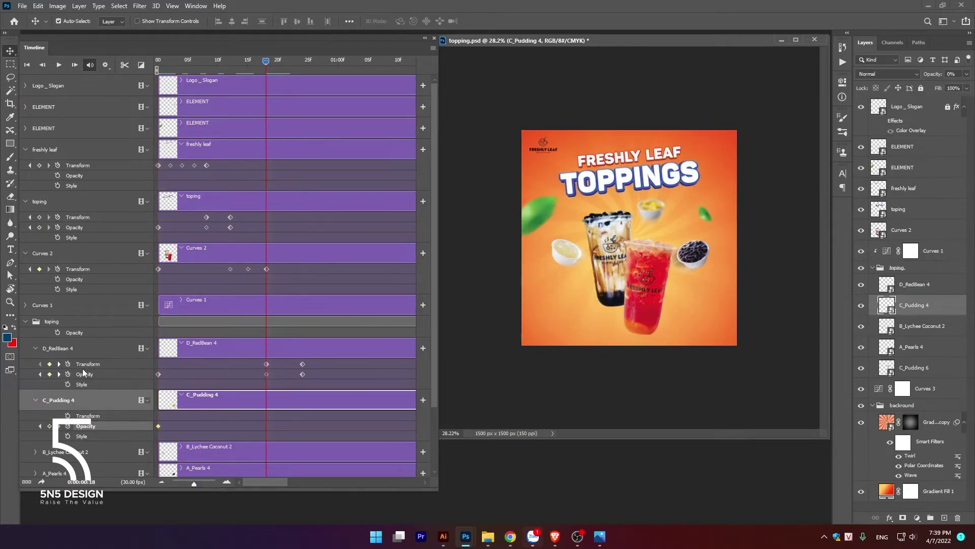
click(67, 416)
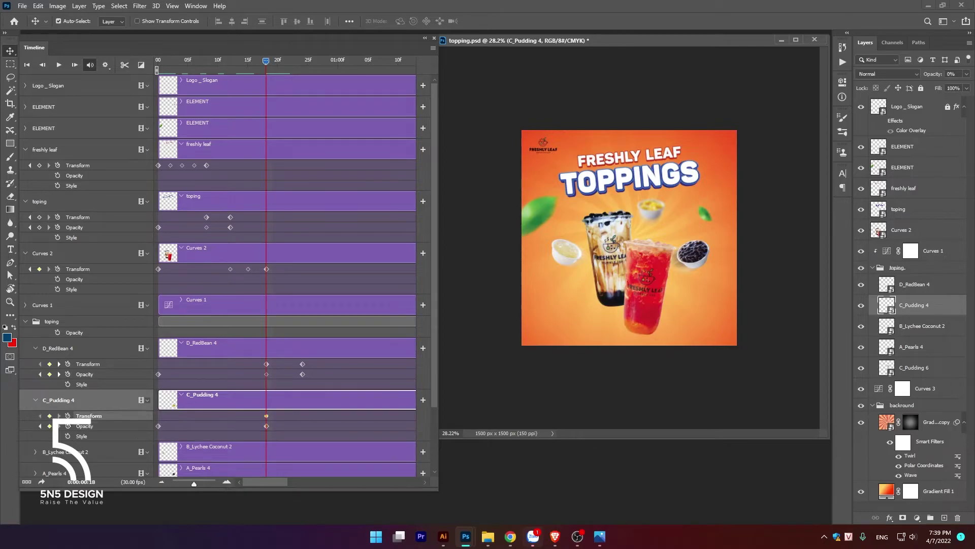
key(ctrl+t)
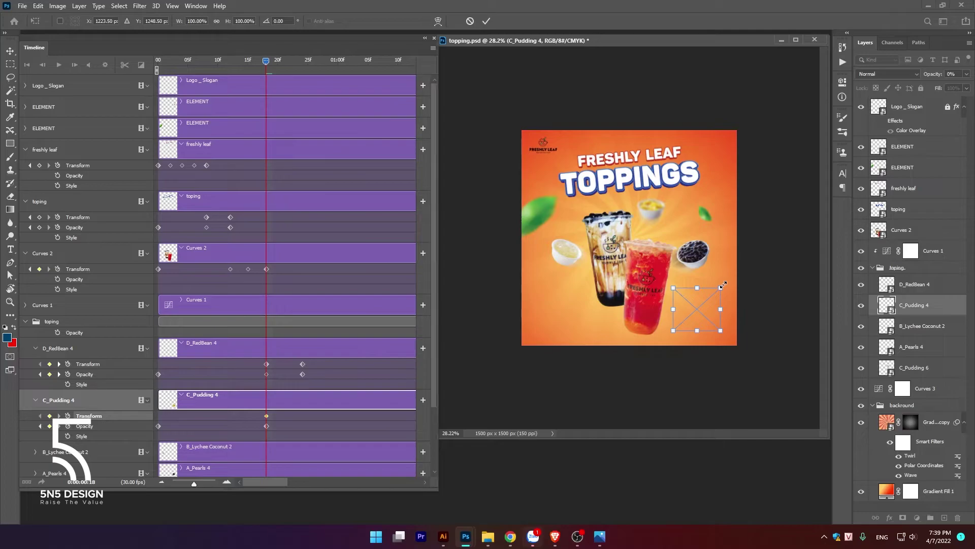
drag(722, 287, 707, 300)
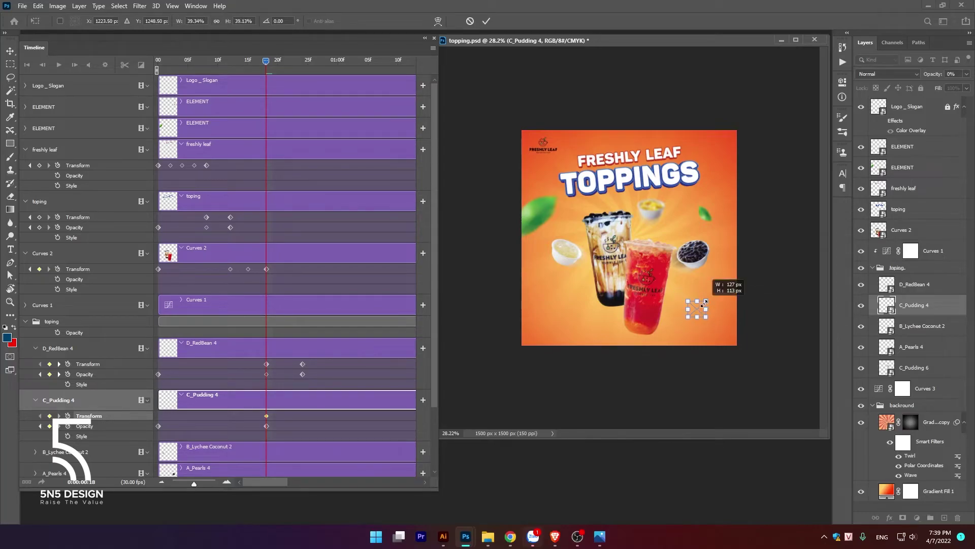
mouse_move(702, 308)
mouse_down()
mouse_move(709, 300)
mouse_move(646, 288)
mouse_up()
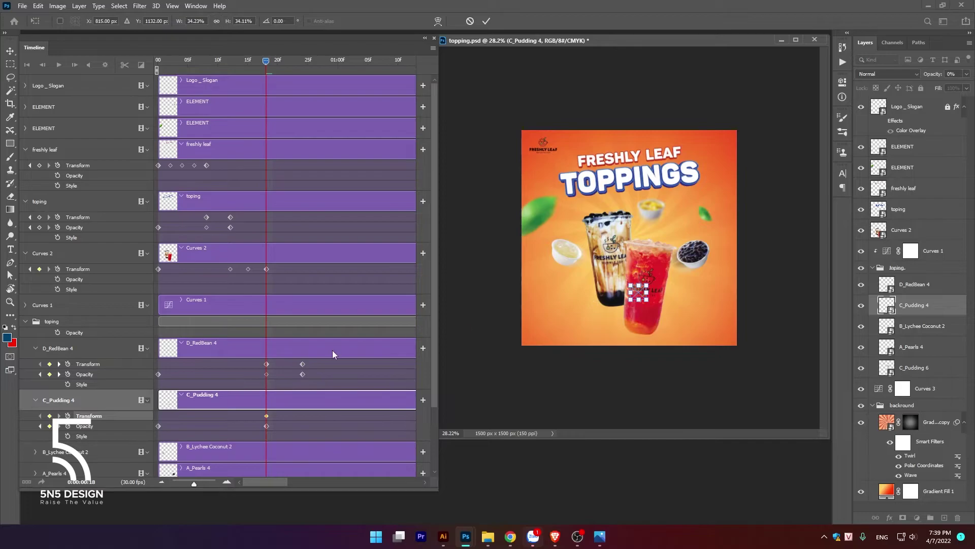
key(Return)
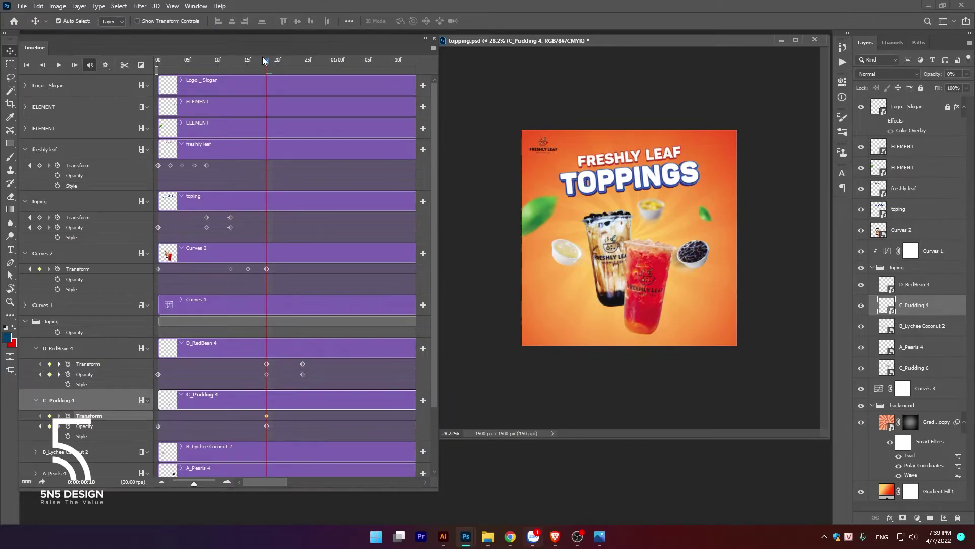
At frame 24, keyframe the pudding bowl enlarged back toward full size and add an opacity keyframe.
drag(271, 61, 304, 63)
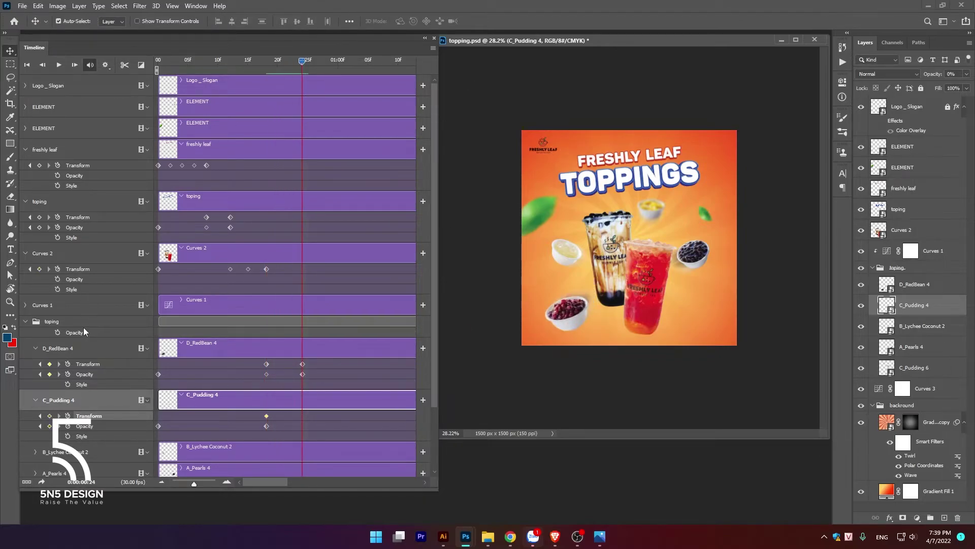
click(50, 416)
key(ctrl+t)
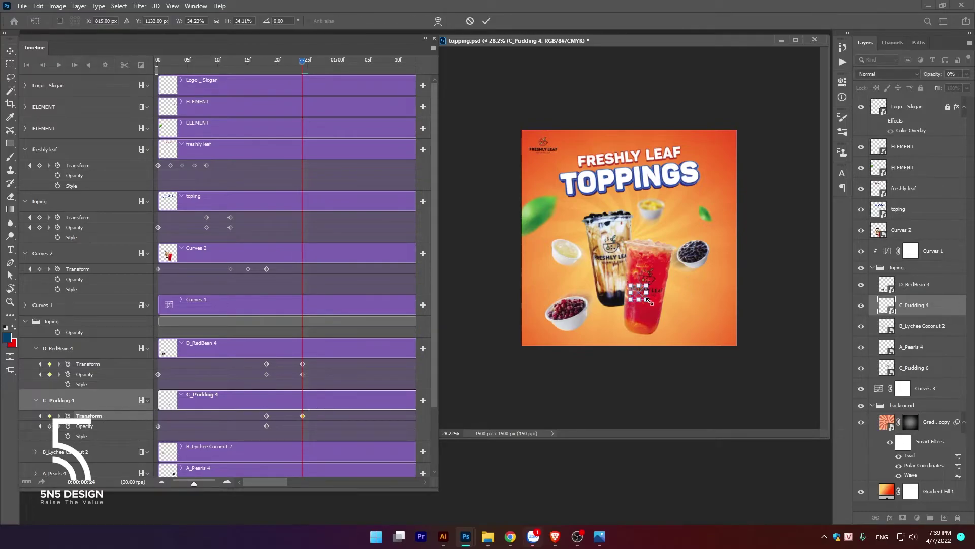
mouse_move(641, 293)
mouse_down()
mouse_move(684, 319)
mouse_move(704, 304)
mouse_up()
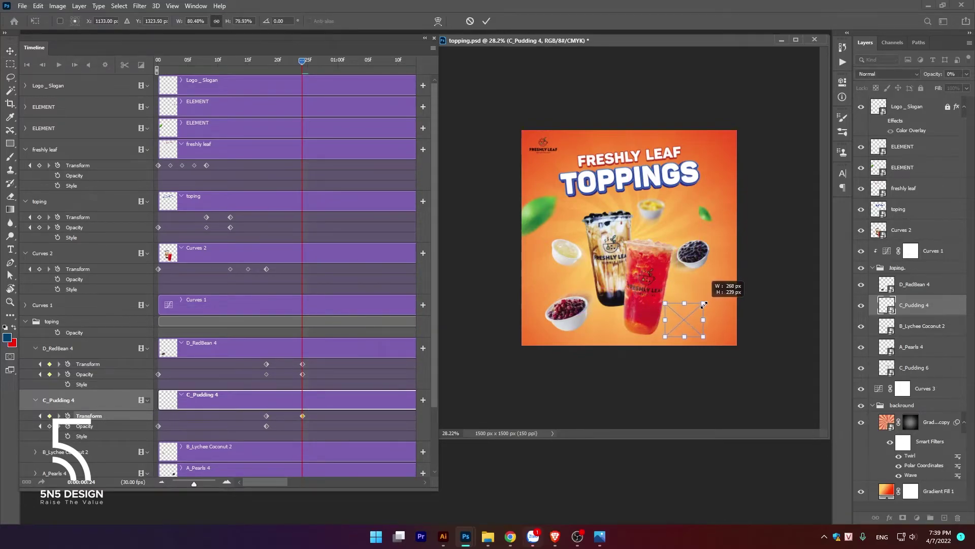
key(Return)
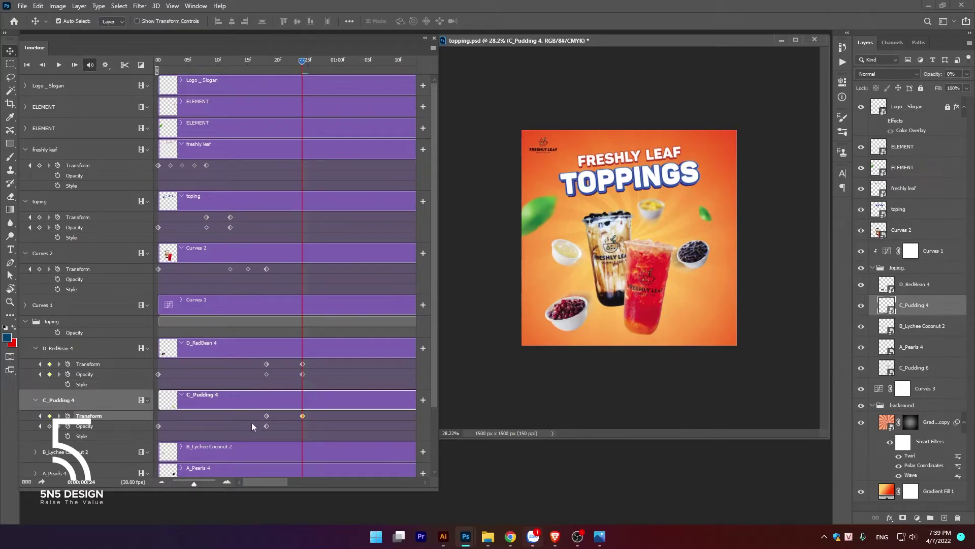
click(50, 426)
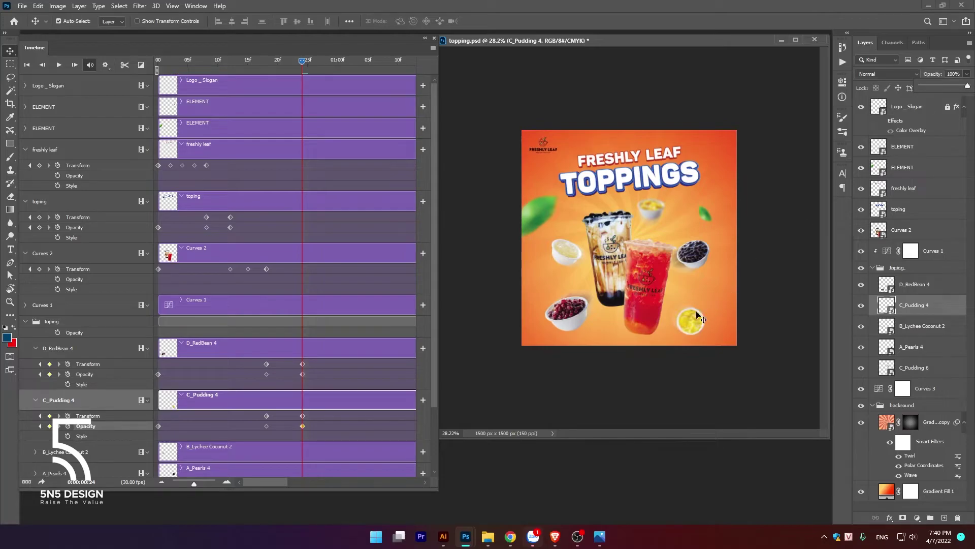
Refine the frame-24 pudding bowl to full size in the lower-right corner and preview the pop-in.
click(302, 416)
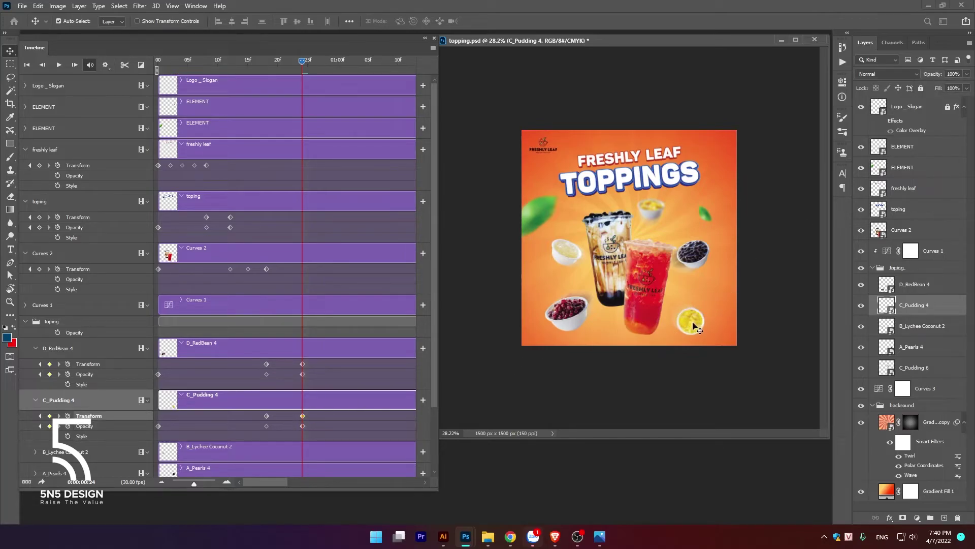
key(ctrl+t)
drag(711, 306, 739, 279)
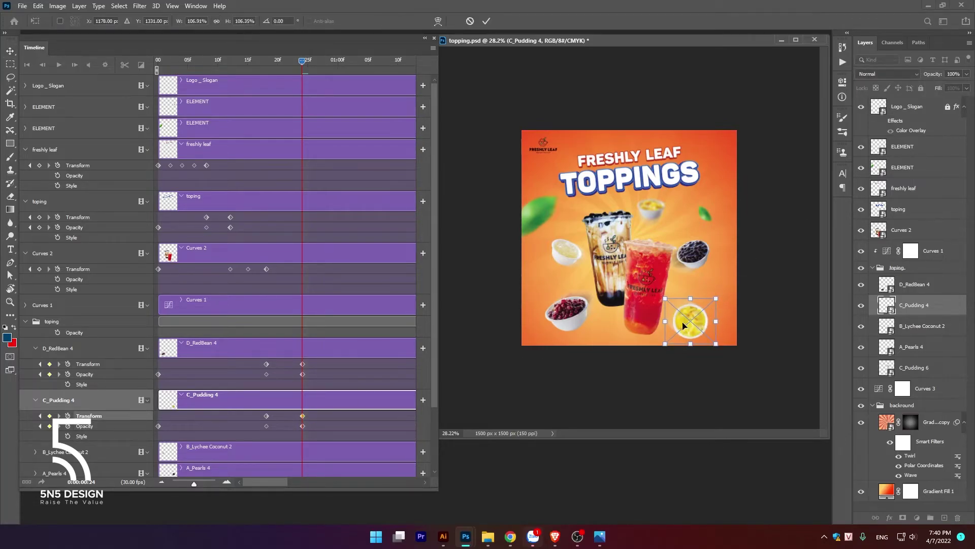
drag(687, 325, 694, 320)
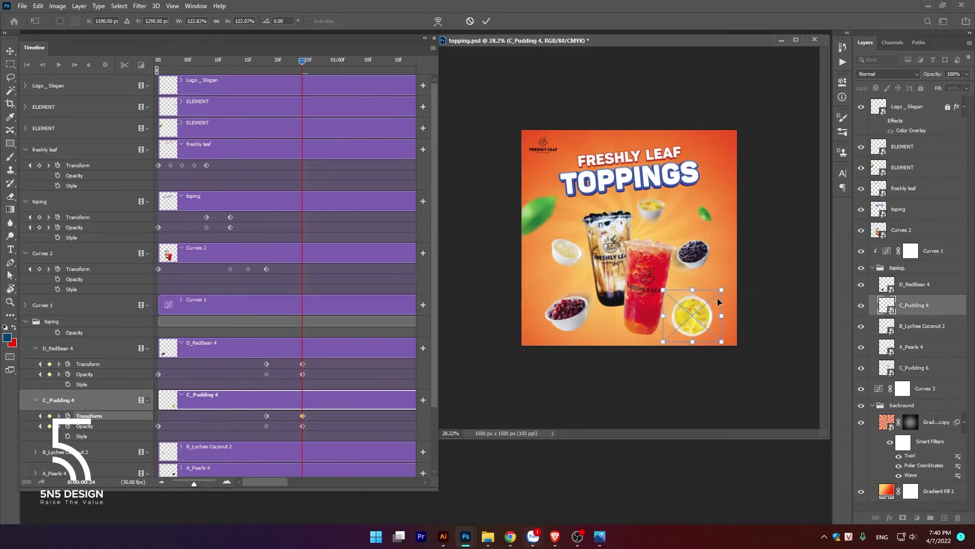
key(Return)
key(space)
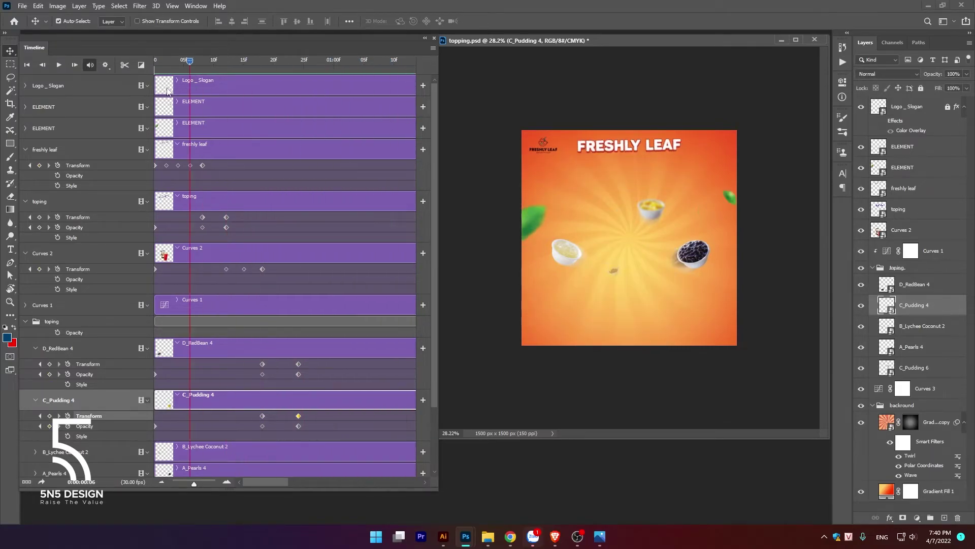
drag(413, 62, 129, 64)
Expand B_Lychee Coconut 2 and keyframe its opacity at 0% on frame 0.
scroll(237, 187, down, 3)
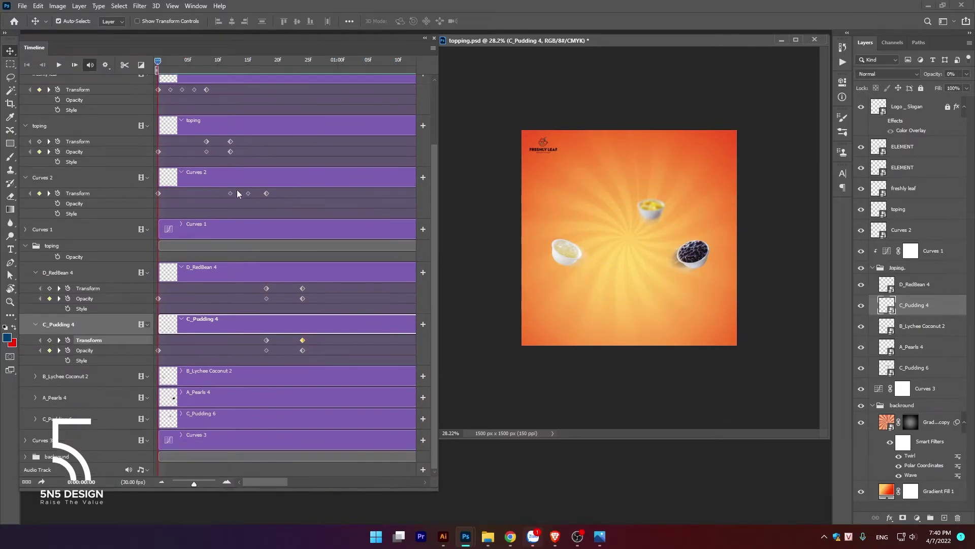
click(213, 379)
click(862, 327)
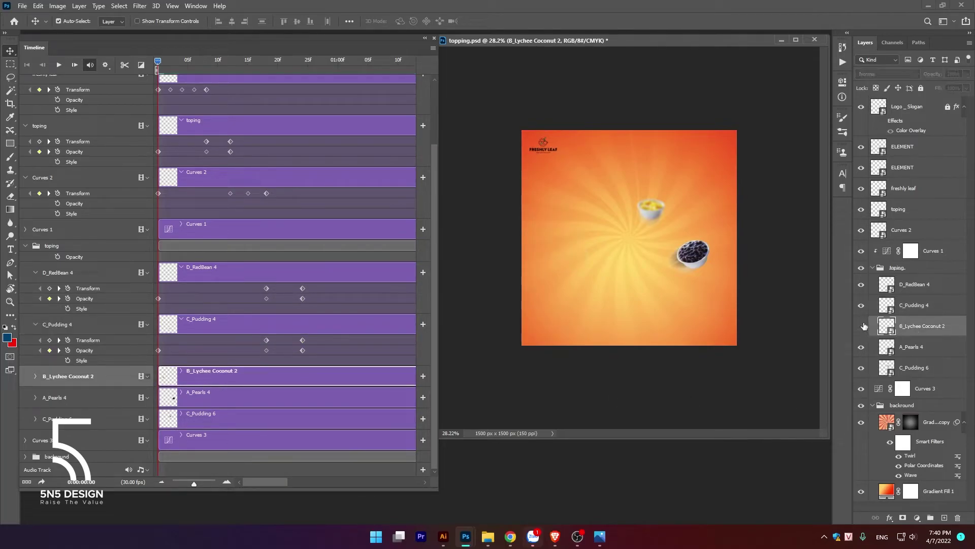
click(35, 376)
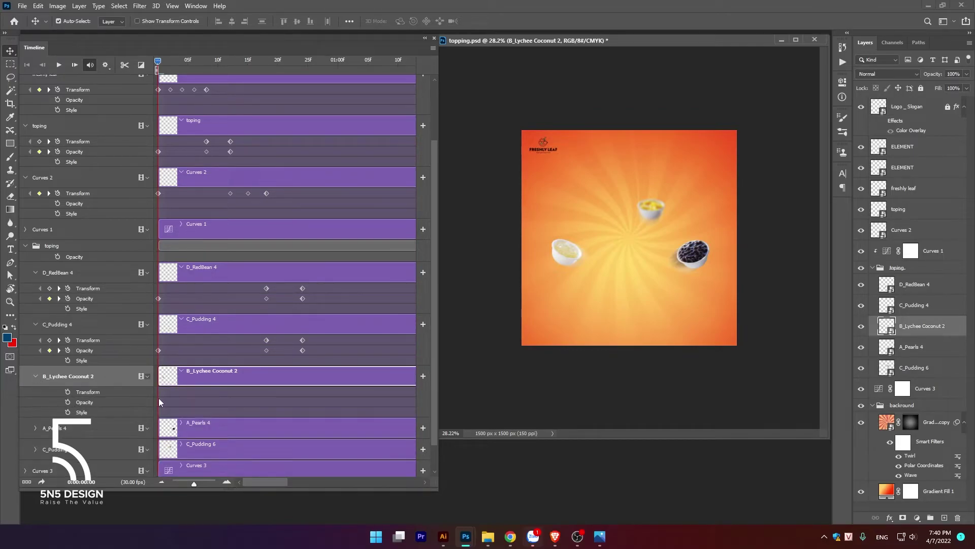
click(68, 402)
click(967, 74)
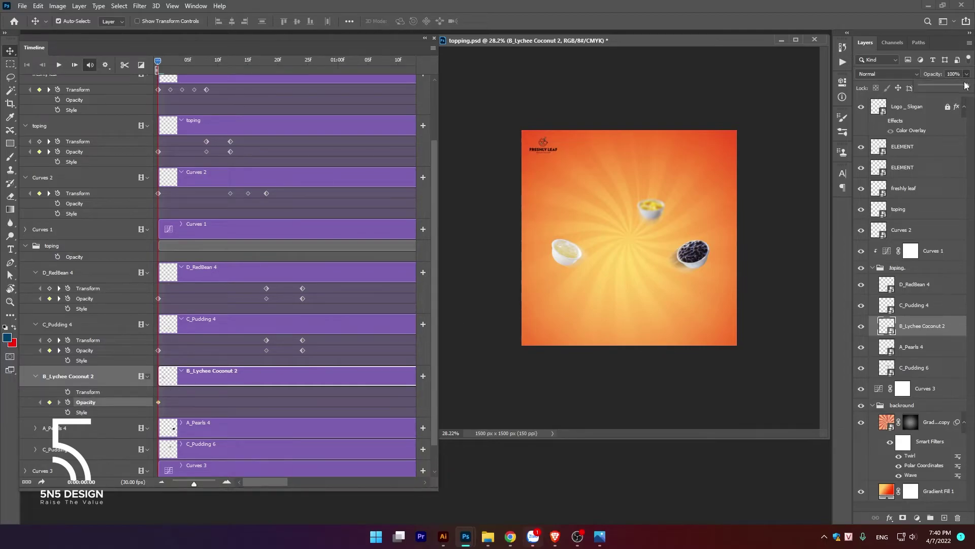
drag(941, 87, 864, 88)
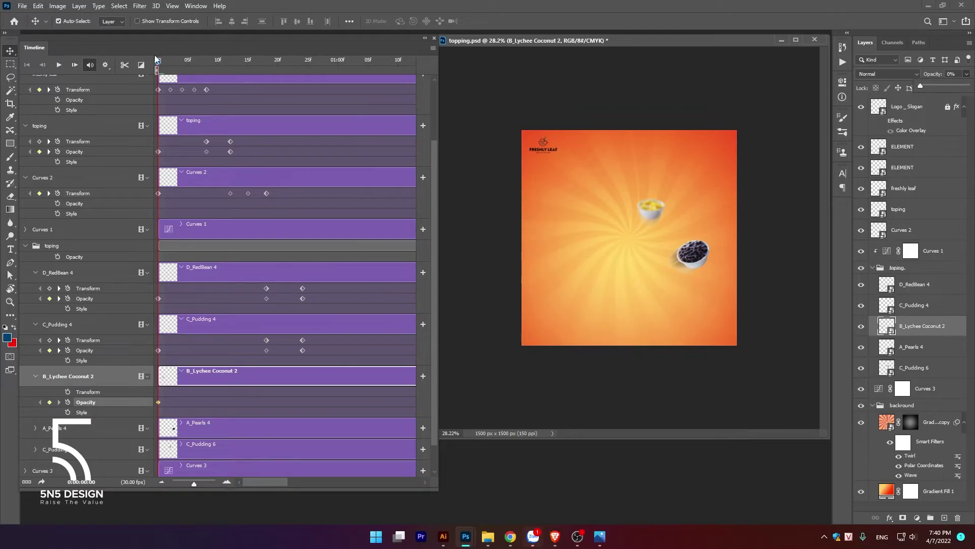
At frame 18, keyframe the lychee bowl shrunk down onto the red cup.
drag(157, 60, 266, 74)
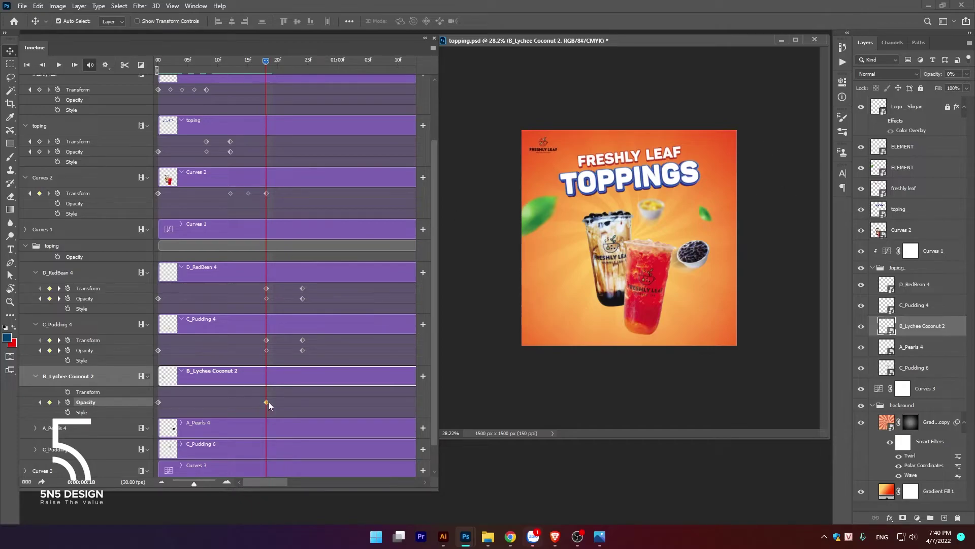
click(68, 392)
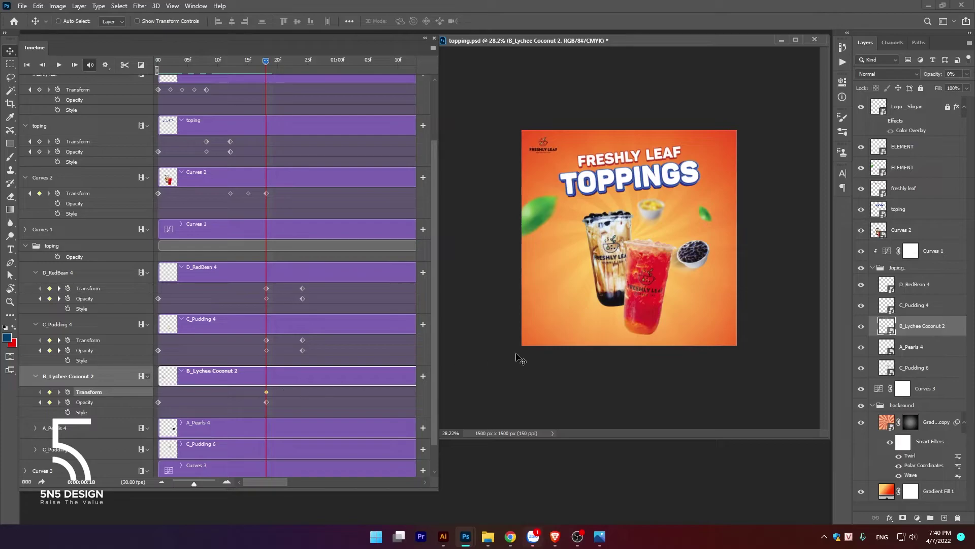
key(ctrl+t)
mouse_move(577, 257)
mouse_down()
mouse_move(643, 274)
mouse_move(656, 253)
mouse_up()
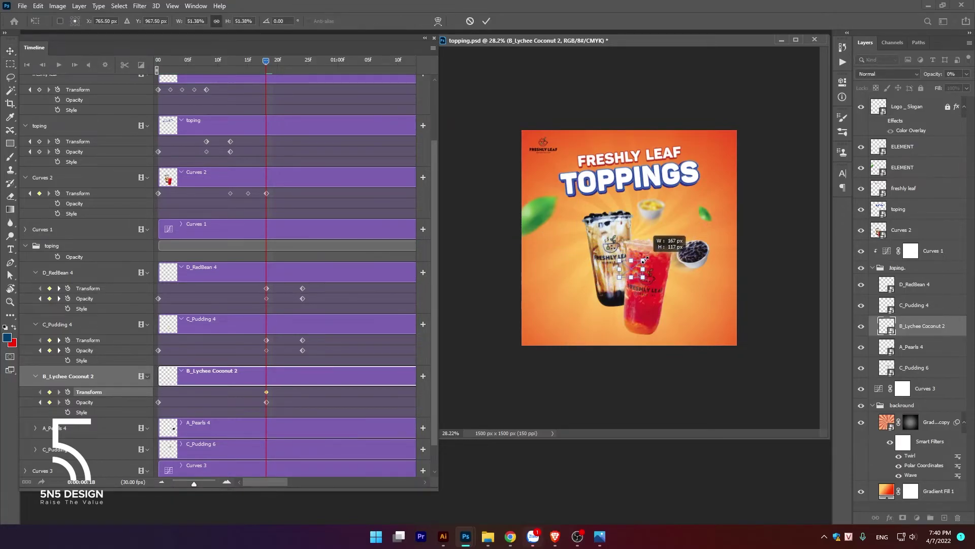
key(Return)
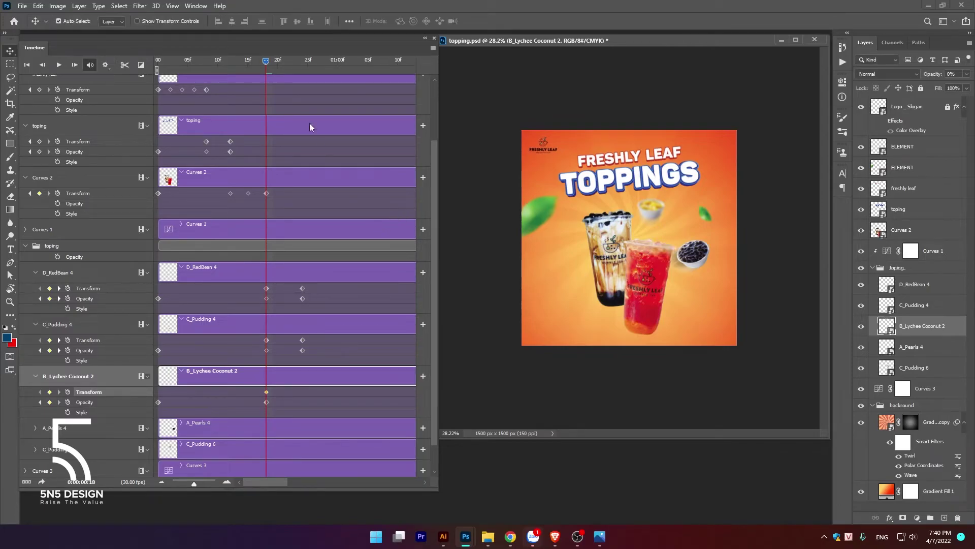
At frame 24, enlarge the lychee bowl at the poster's left and keyframe opacity at 100%.
drag(267, 60, 302, 60)
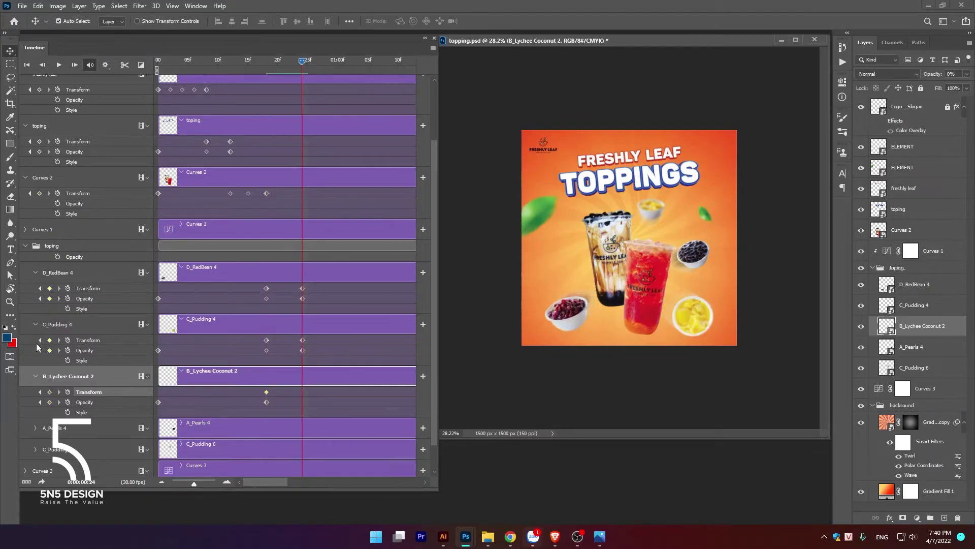
key(ctrl+t)
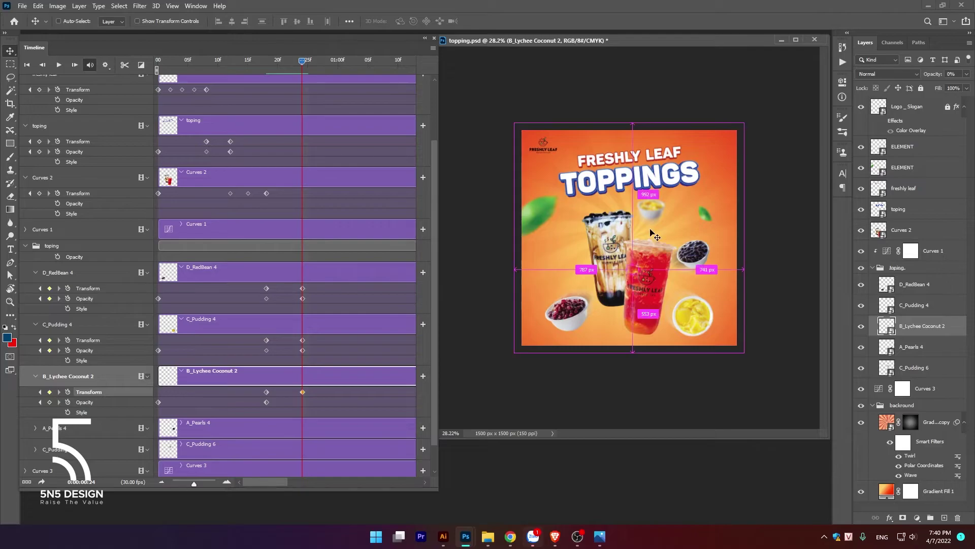
drag(627, 270, 559, 259)
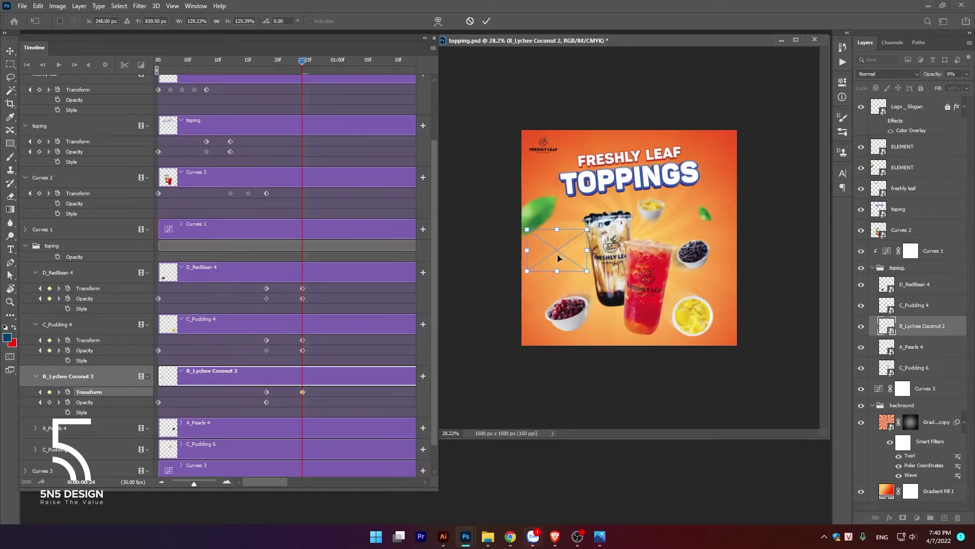
key(Return)
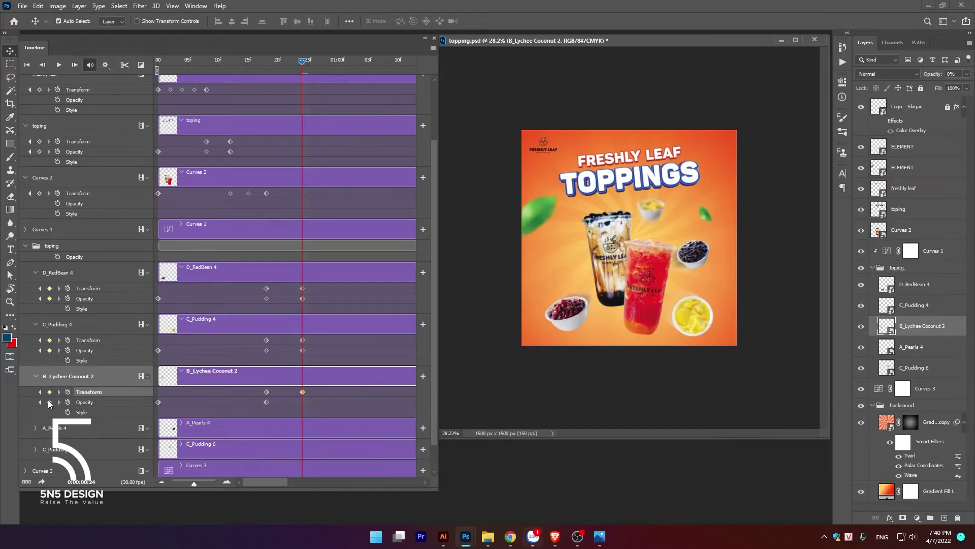
click(49, 402)
click(967, 73)
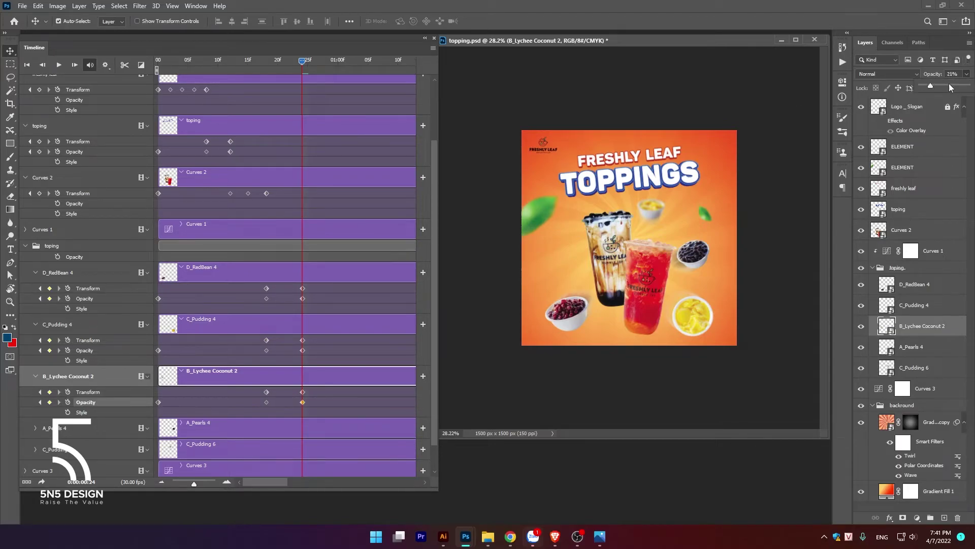
drag(949, 83, 974, 88)
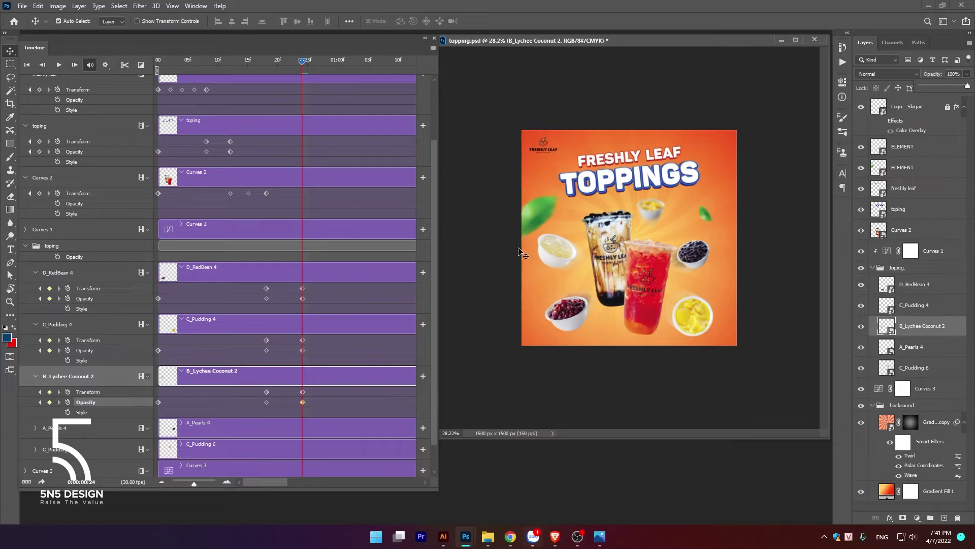
click(563, 259)
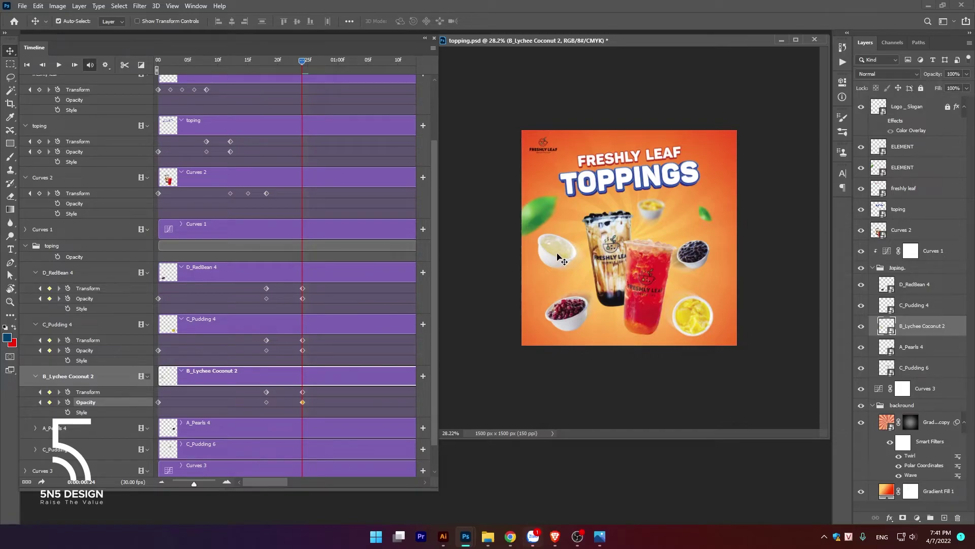
Nudge the lychee bowl's frame-24 transform keyframe slightly into place.
click(302, 392)
key(ctrl+t)
drag(565, 260, 569, 260)
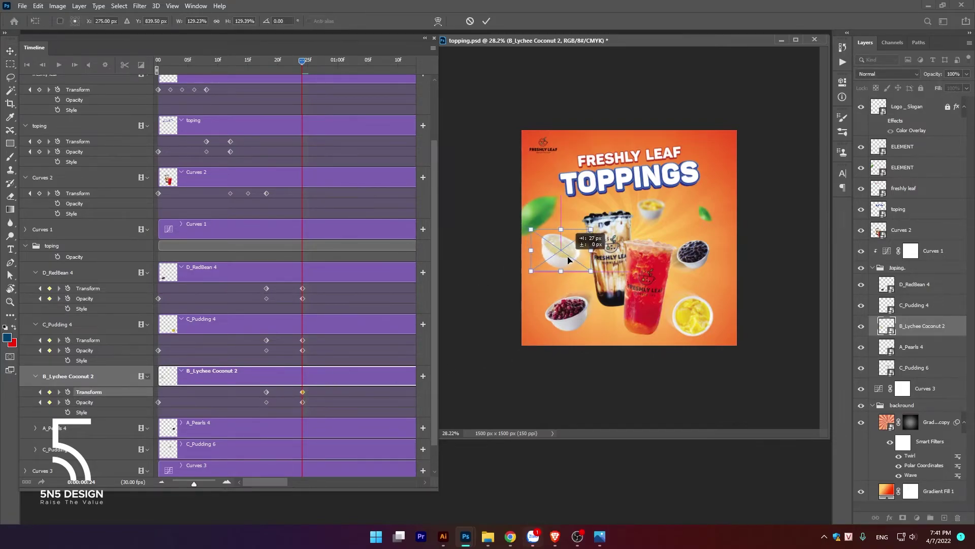
key(Return)
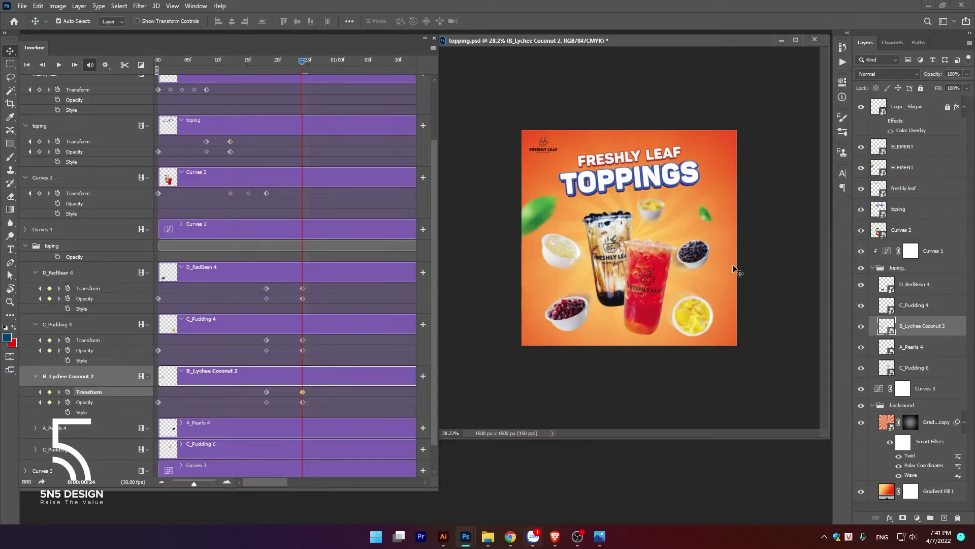
click(656, 210)
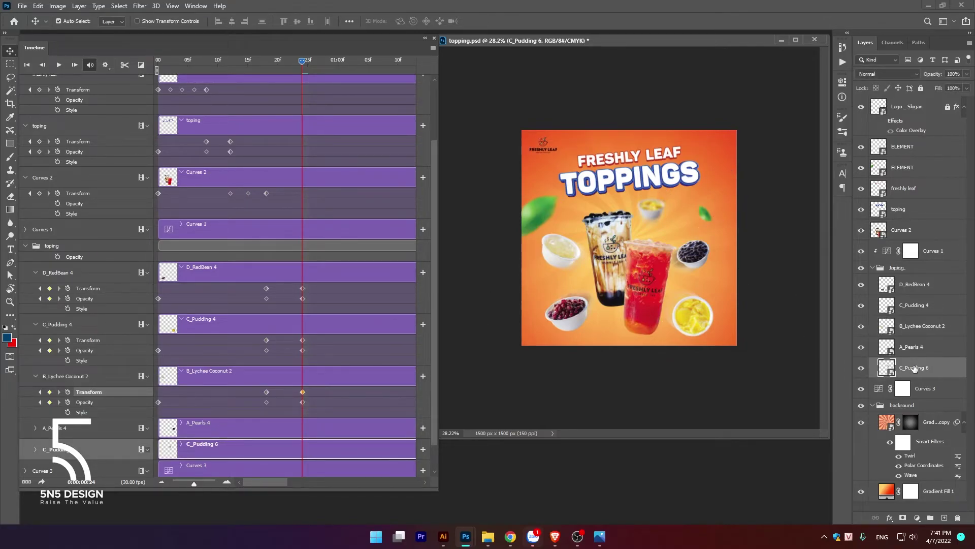
On A_Pearls 4, enable Transform and Opacity keyframing at frame 24, then move to frame 18.
click(31, 428)
click(34, 428)
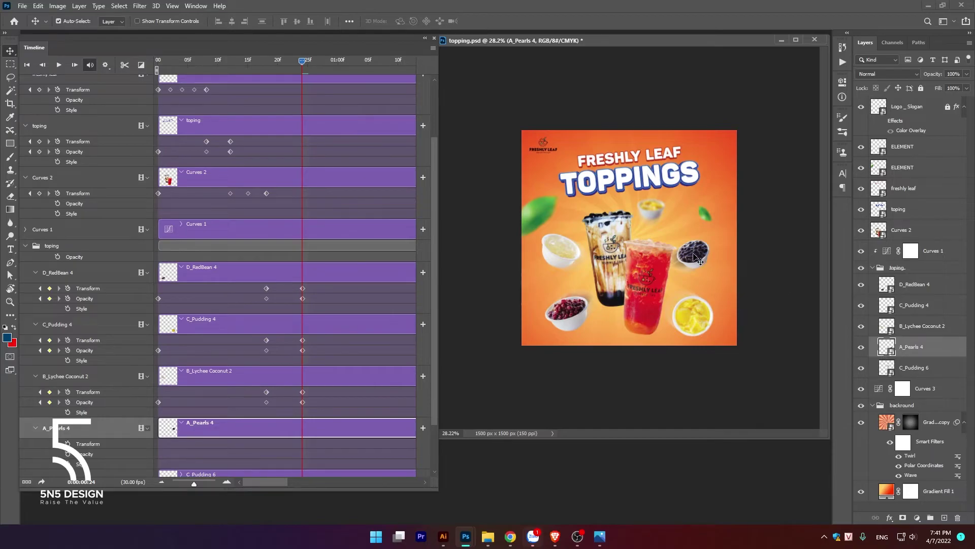
click(861, 348)
click(67, 443)
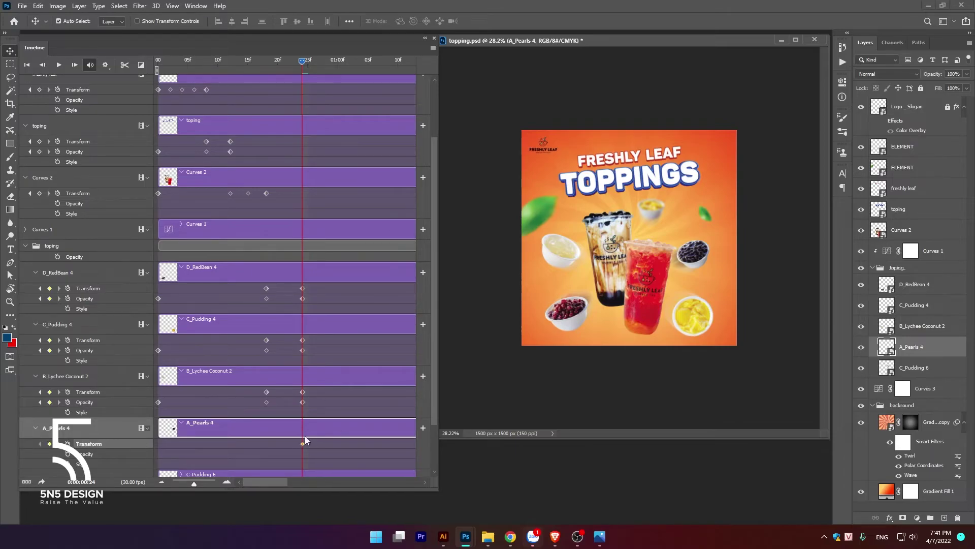
click(68, 454)
drag(297, 63, 266, 66)
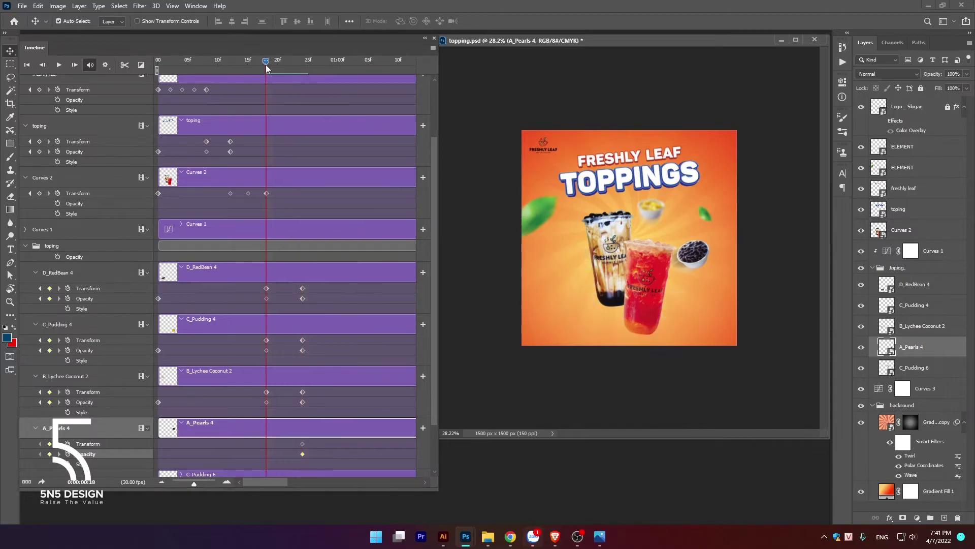
click(67, 444)
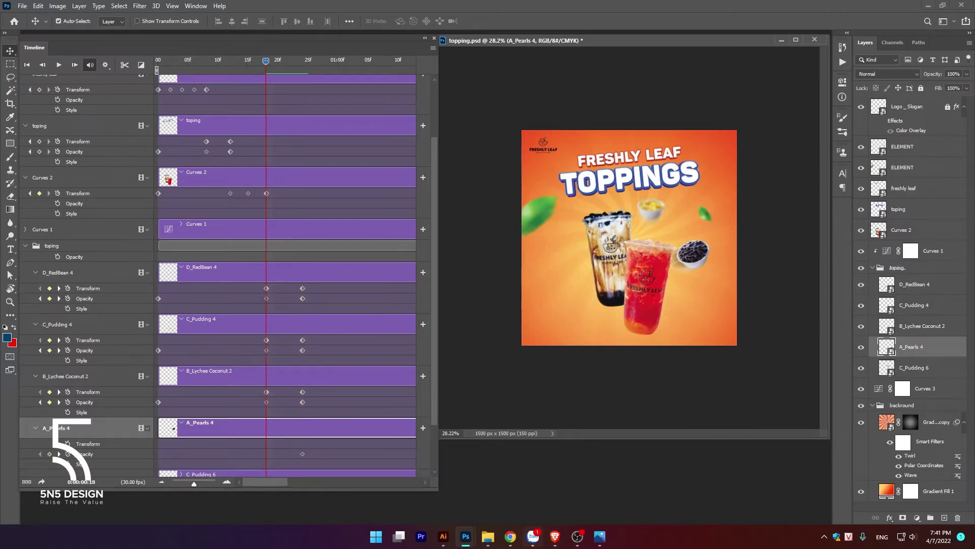
click(68, 443)
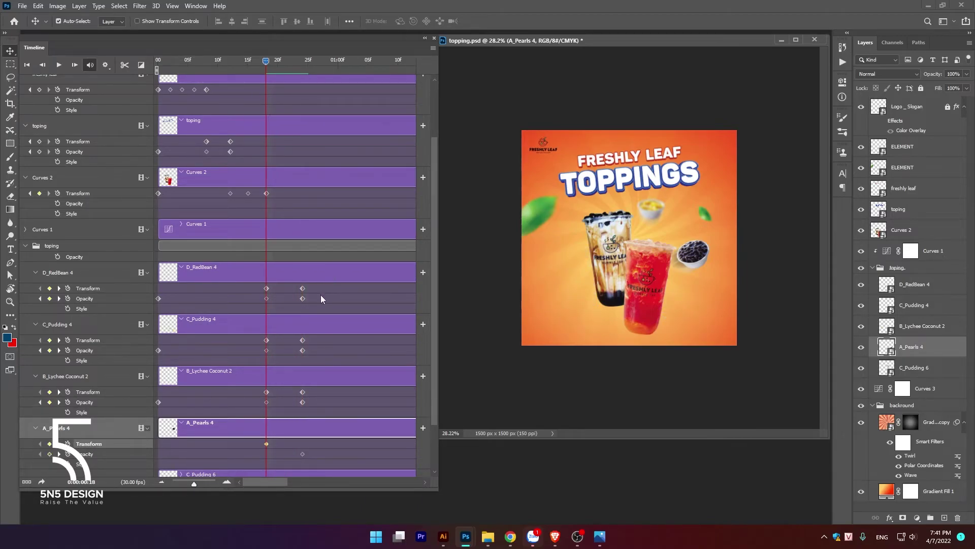
mouse_move(266, 61)
mouse_down()
mouse_move(302, 61)
mouse_move(265, 61)
mouse_up()
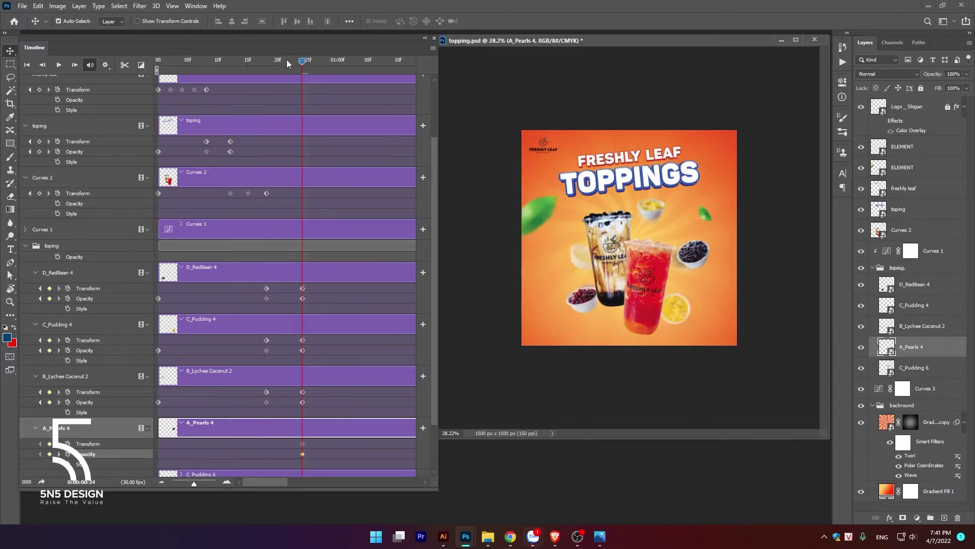
At frame 18, shrink the pearls bowl onto the red cup and set opacity to 0%.
click(49, 443)
key(ctrl+t)
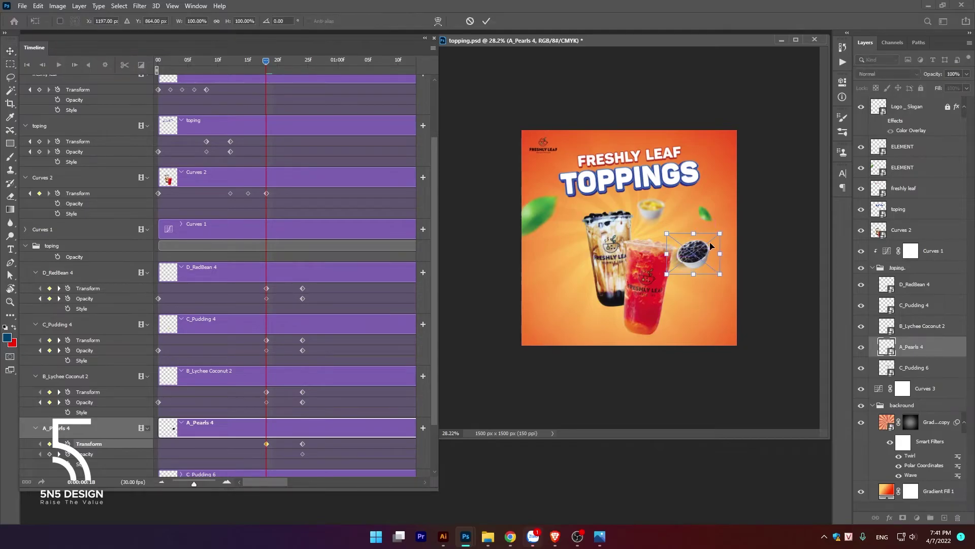
mouse_move(721, 235)
mouse_down()
mouse_move(635, 282)
mouse_move(641, 277)
mouse_up()
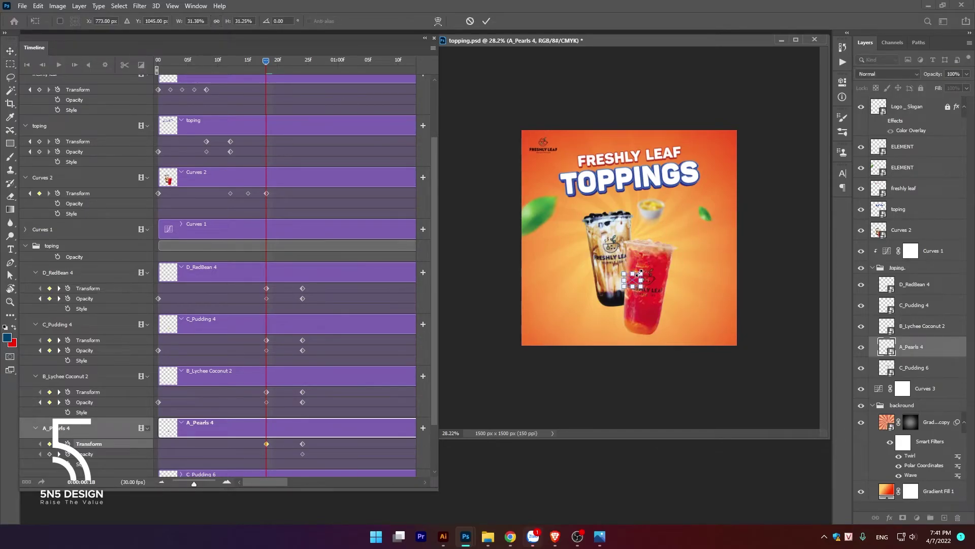
key(Return)
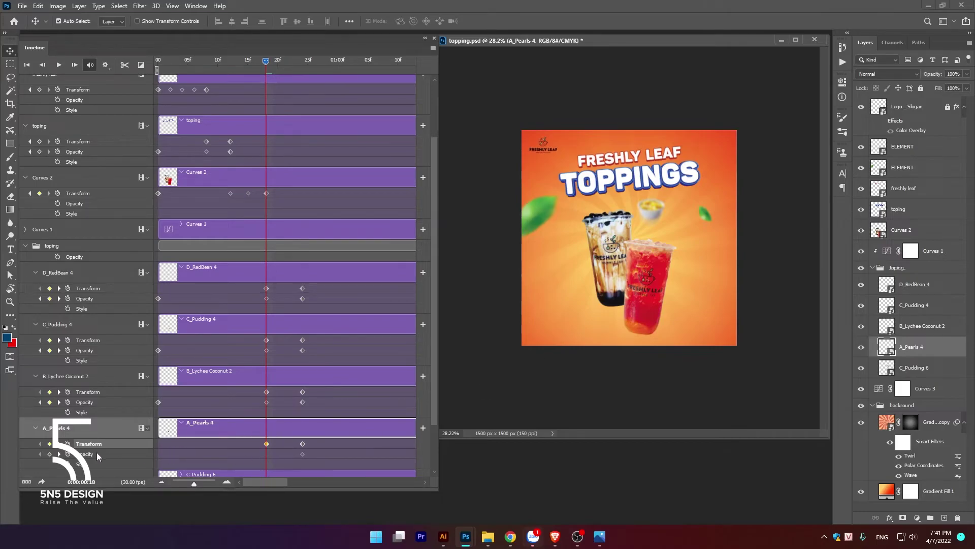
click(49, 454)
click(967, 73)
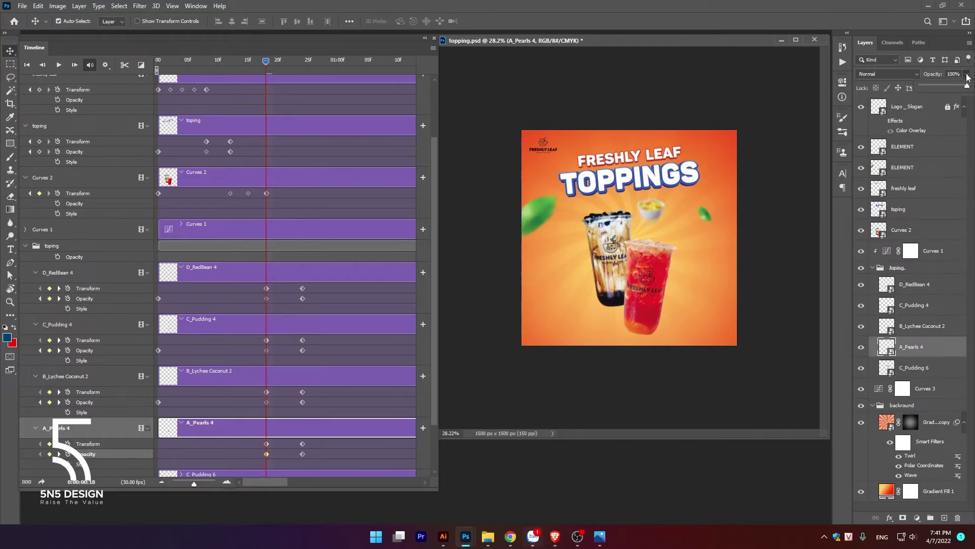
drag(966, 86, 881, 96)
Play the topping animation from the start a few times to review it.
key(space)
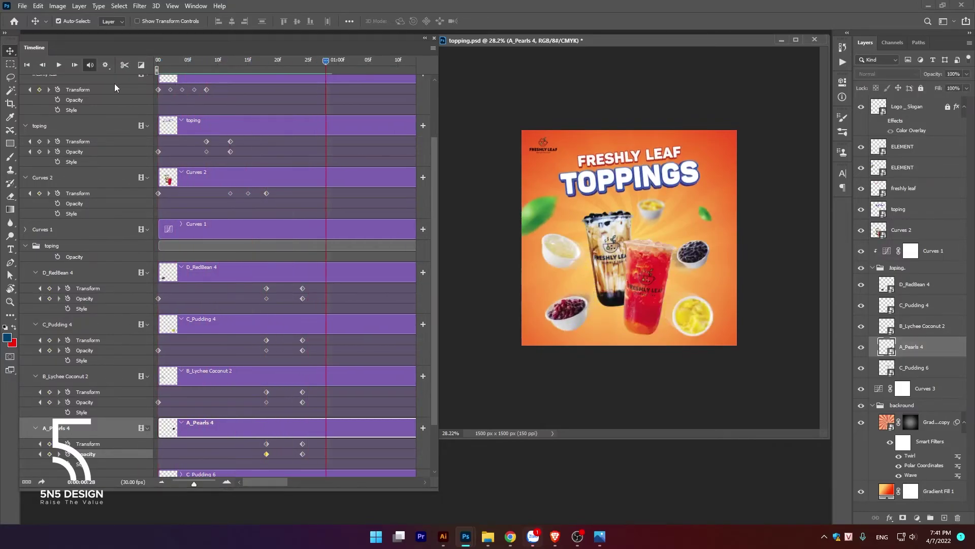
drag(326, 61, 158, 61)
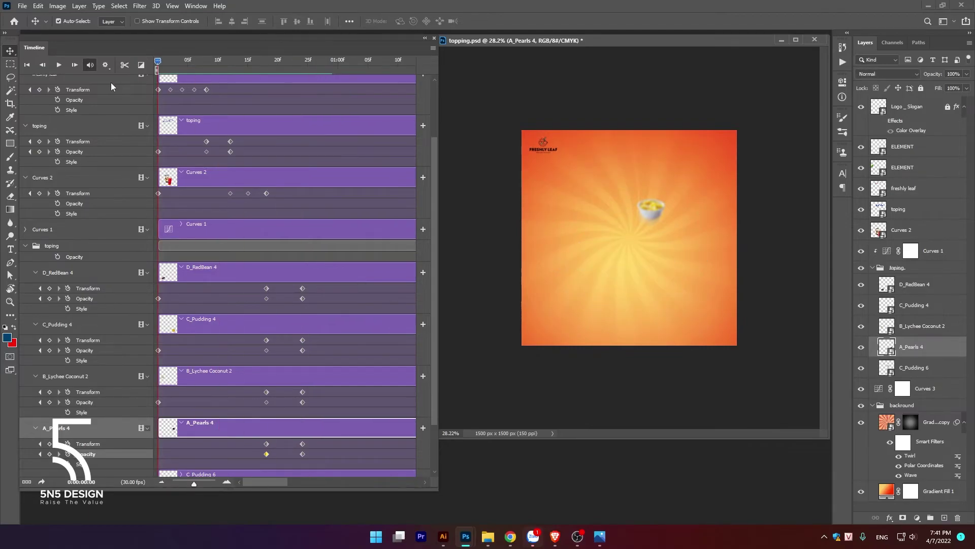
key(space)
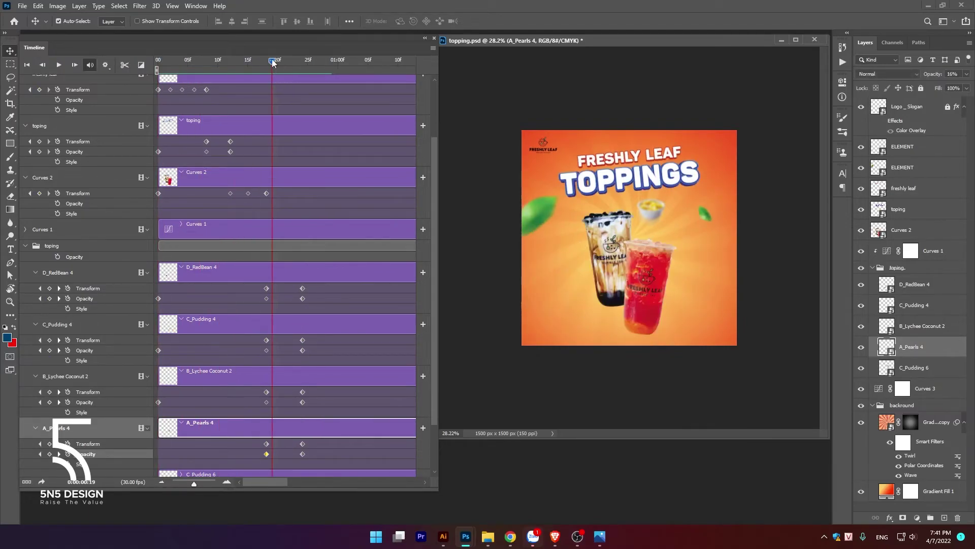
drag(272, 59, 119, 78)
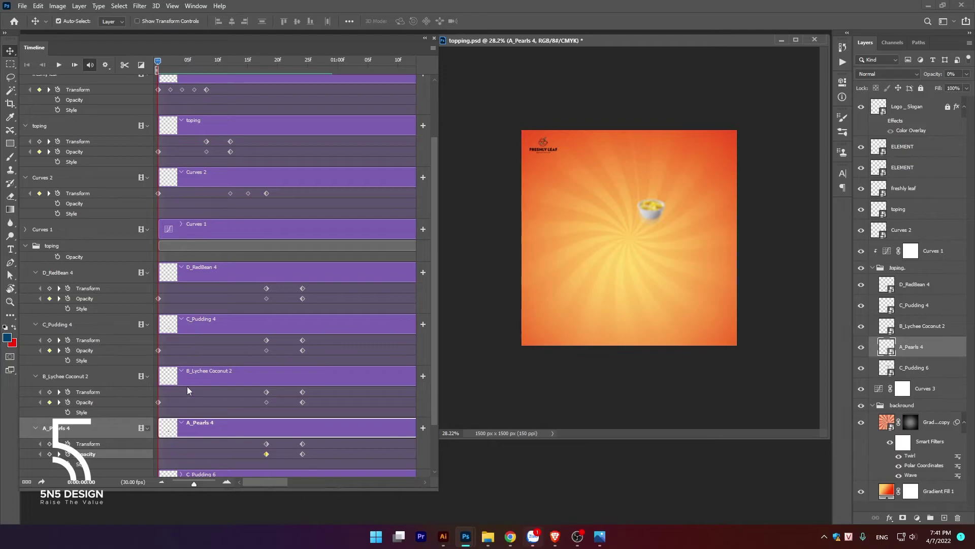
key(space)
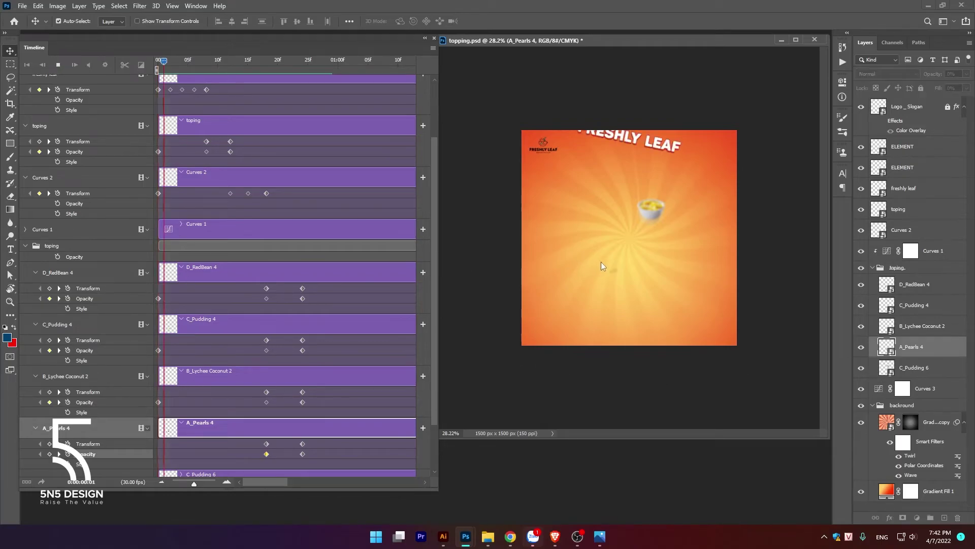
key(space)
Set the D_RedBean 4 opacity keyframe at frame 18 to 0% and replay the animation.
click(615, 274)
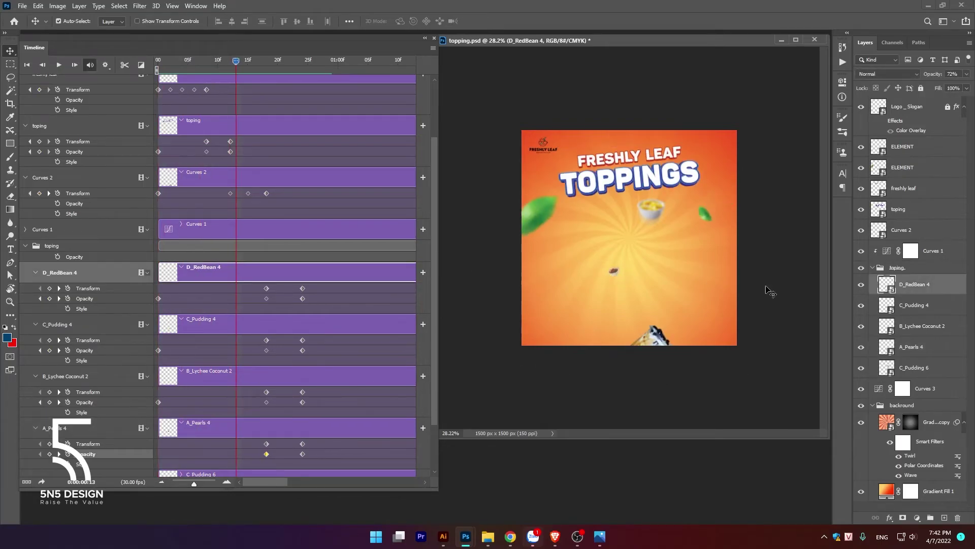
click(862, 285)
click(266, 298)
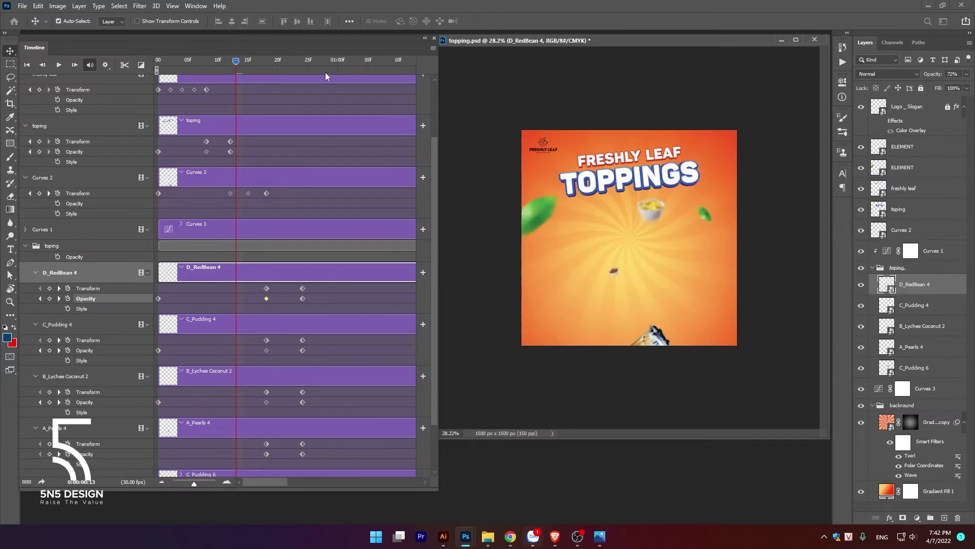
drag(235, 61, 265, 61)
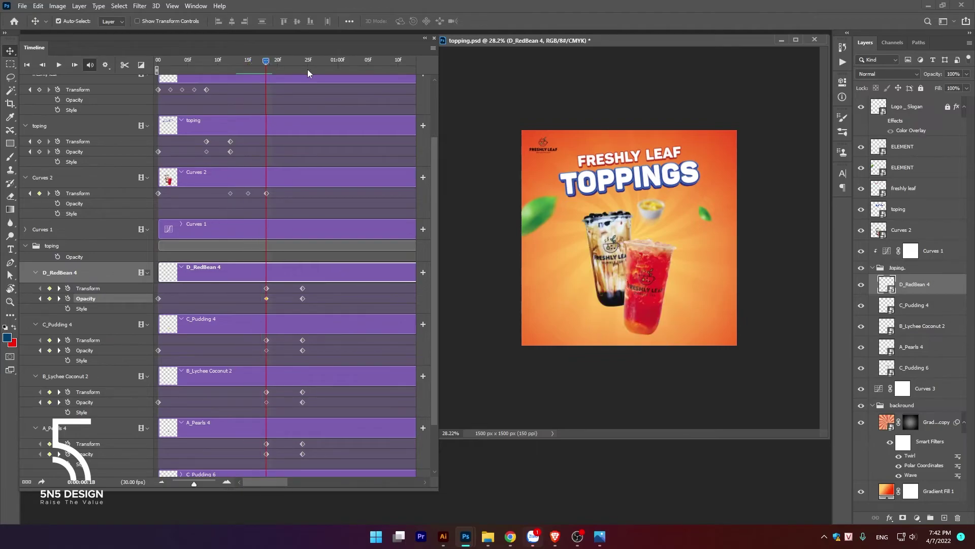
click(966, 74)
drag(968, 87, 900, 91)
key(space)
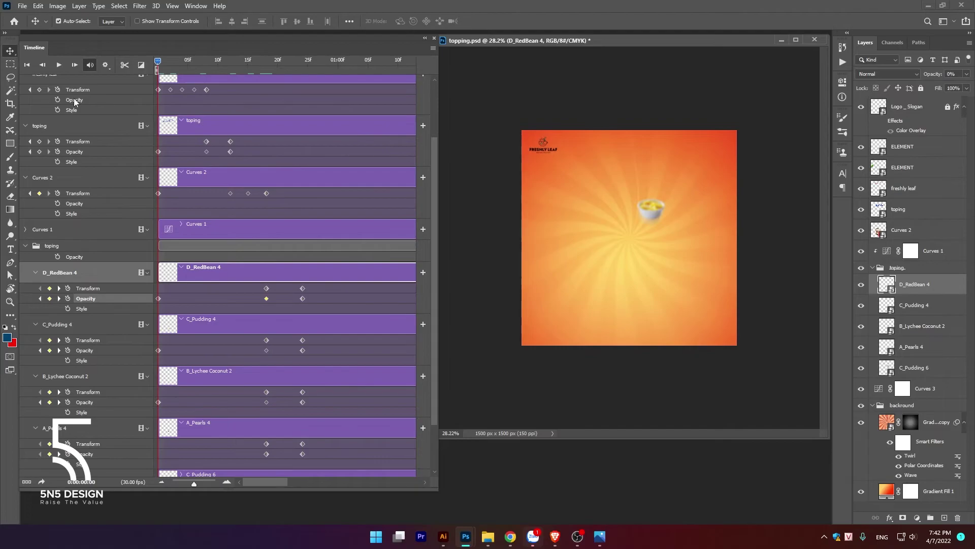
key(space)
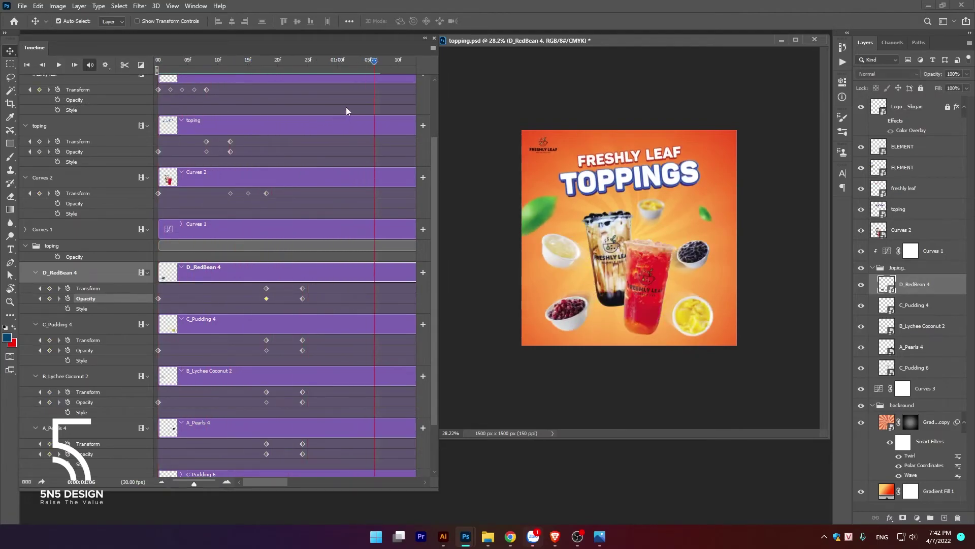
key(space)
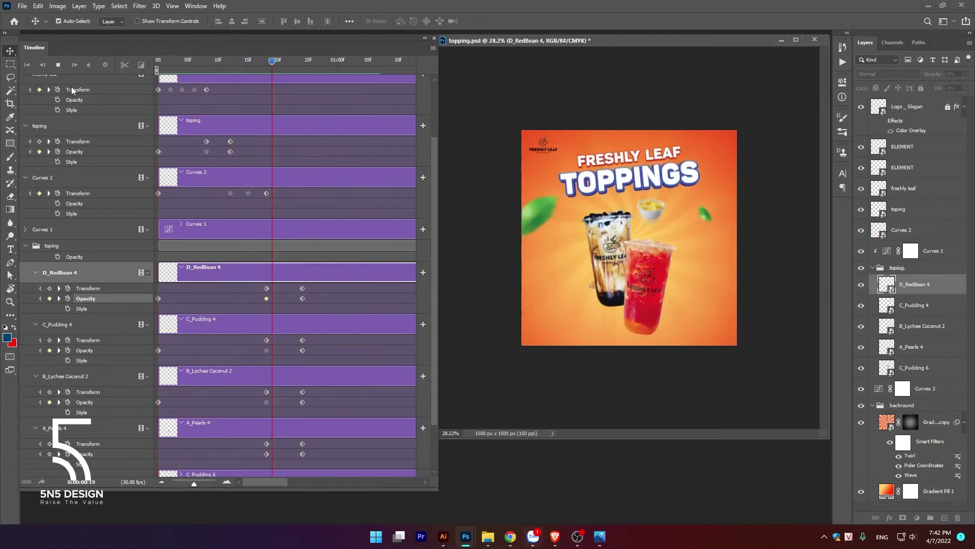
Zoom the timeline out to show all five seconds and deselect the red bean keyframe.
scroll(306, 270, down, 1)
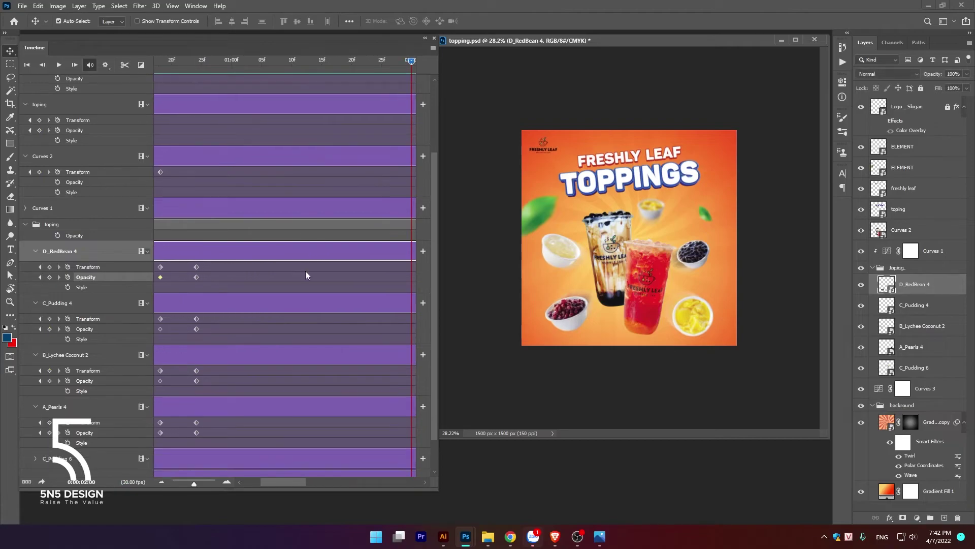
scroll(315, 406, down, 2)
drag(282, 483, 263, 483)
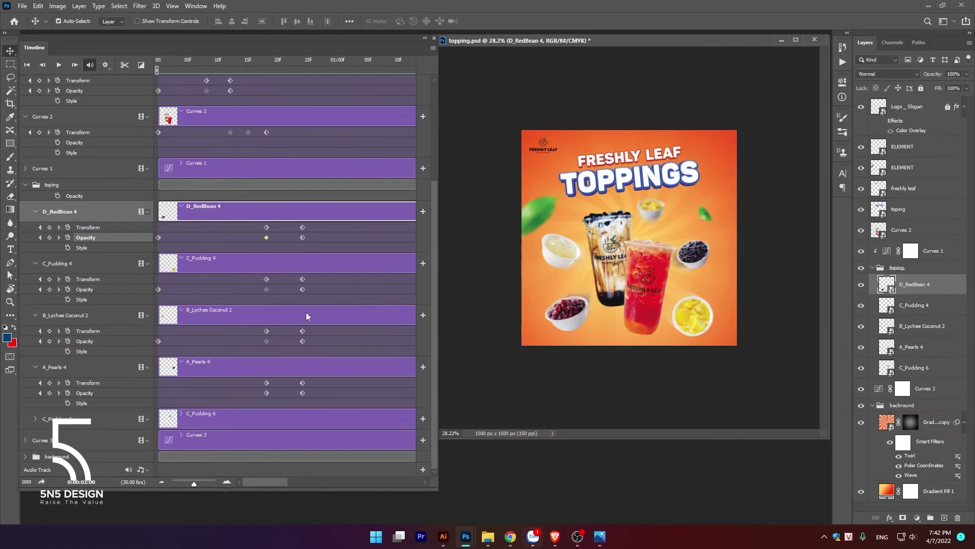
drag(195, 482, 184, 483)
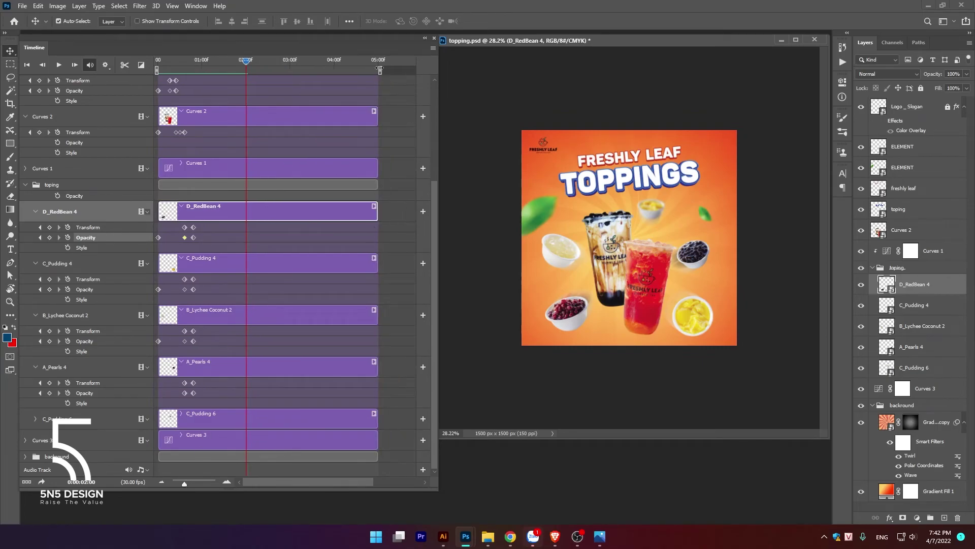
mouse_move(373, 70)
mouse_down()
mouse_move(332, 72)
mouse_move(379, 70)
mouse_up()
drag(377, 211, 303, 212)
key(ctrl+z)
ctrl+click(399, 393)
key(ctrl+a)
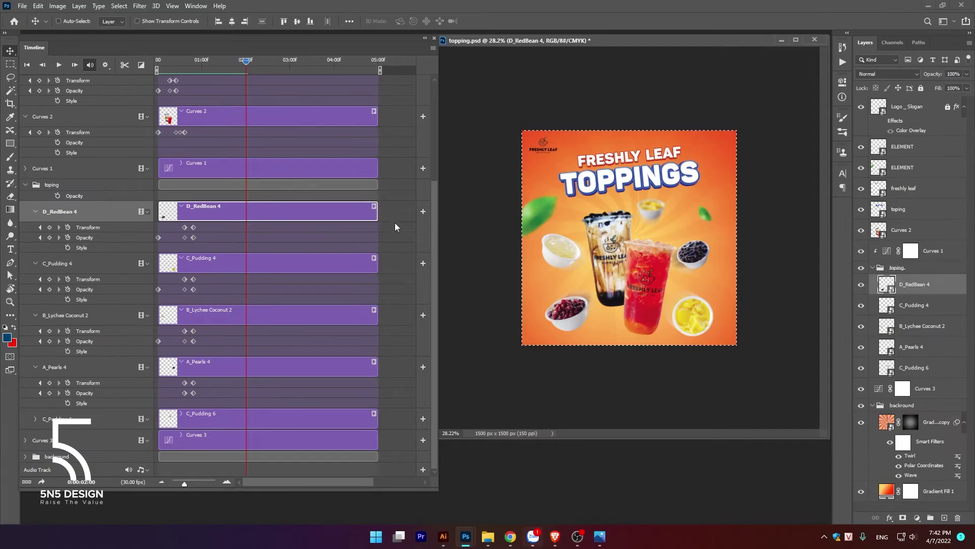
Play the full animation twice from the start, then select the C_Pudding 6 layer.
drag(251, 59, 97, 66)
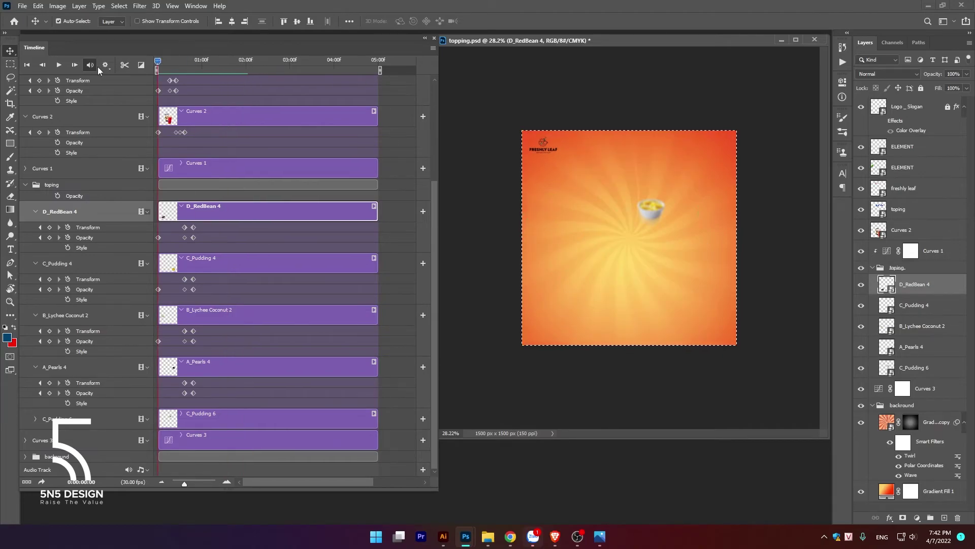
click(59, 64)
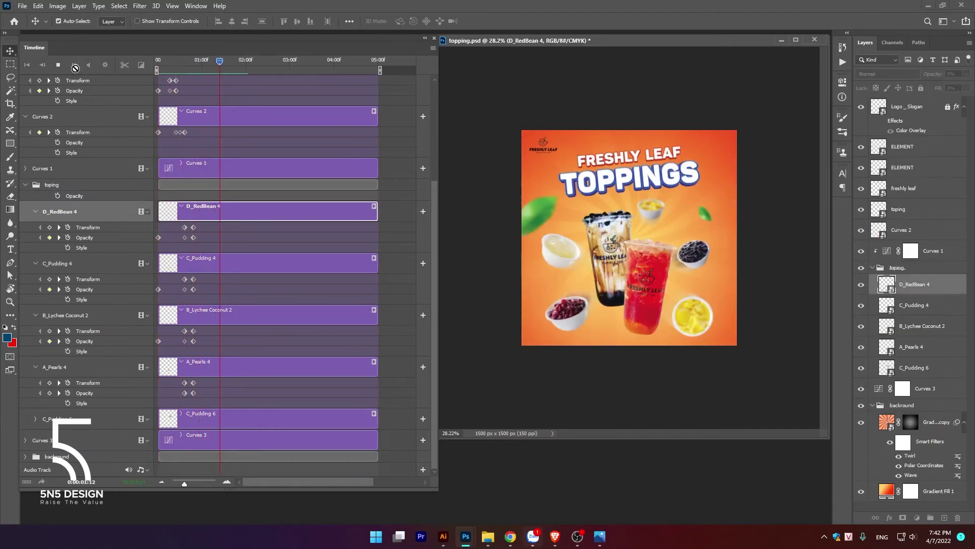
key(space)
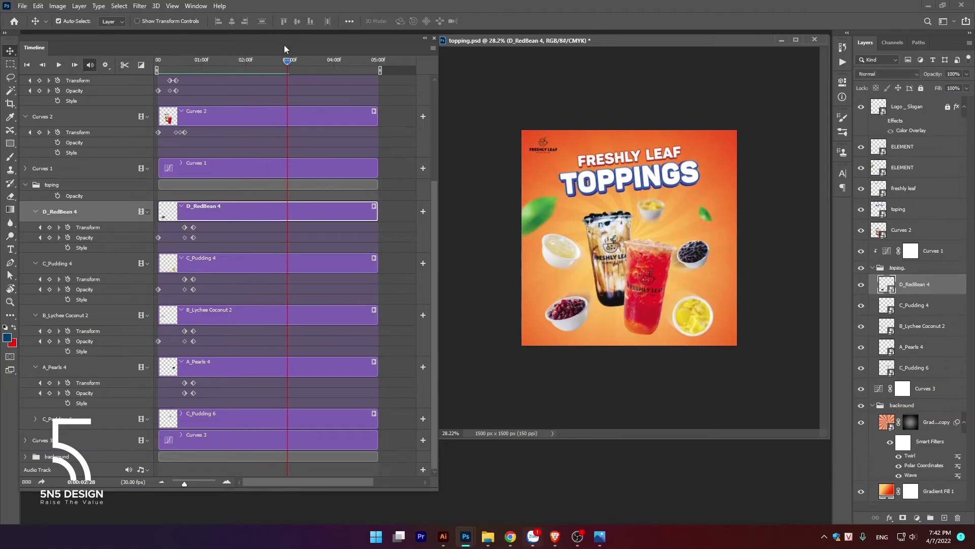
drag(291, 62, 143, 74)
key(space)
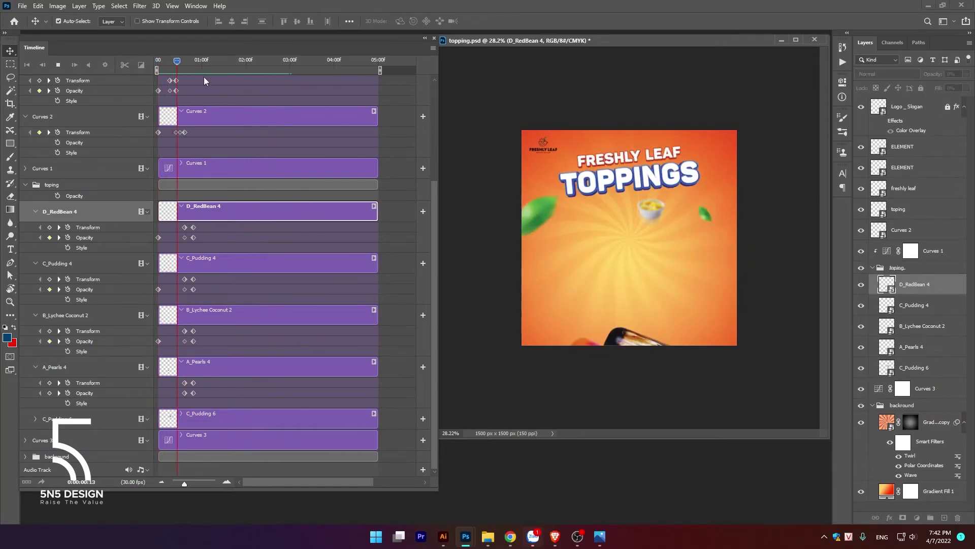
key(space)
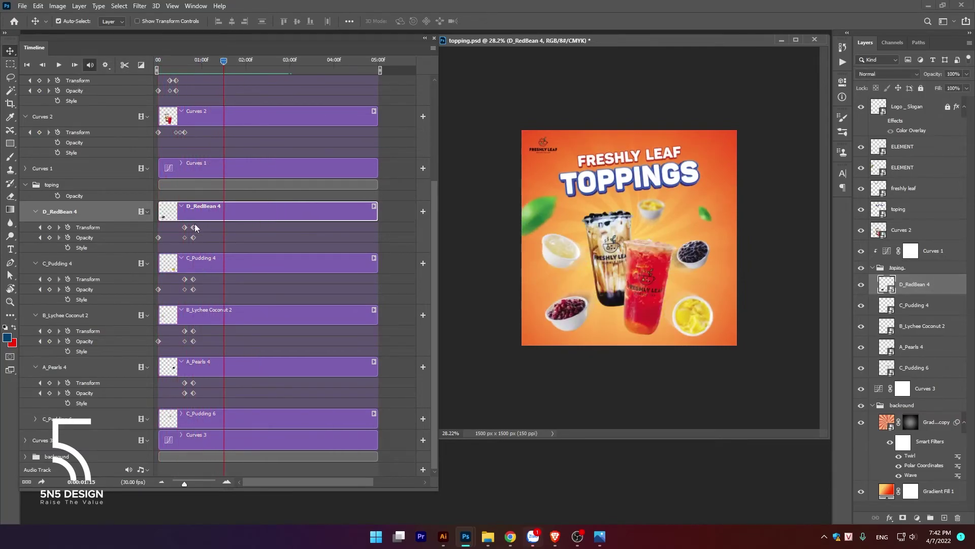
click(662, 222)
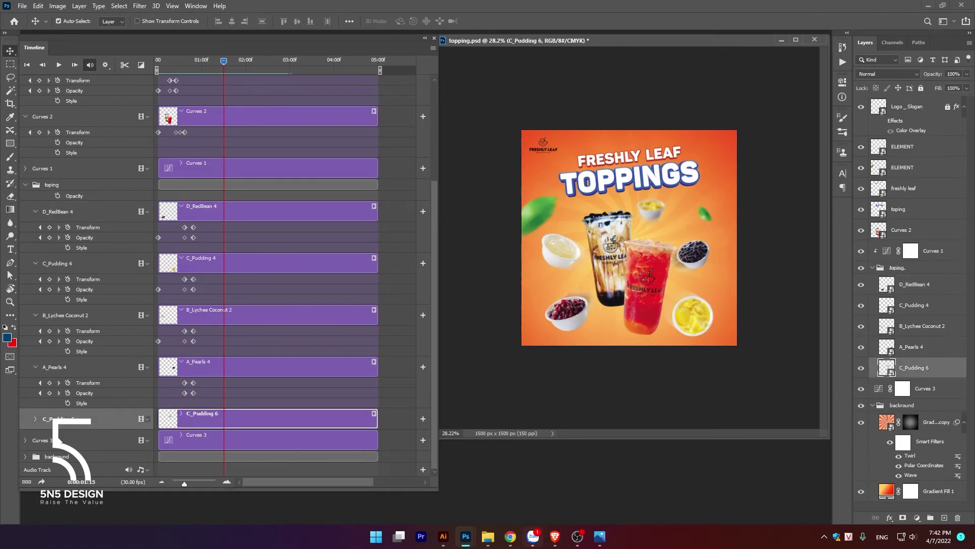
Expand C_Pudding 6 and add Transform and Opacity keyframes at frame 24.
click(35, 420)
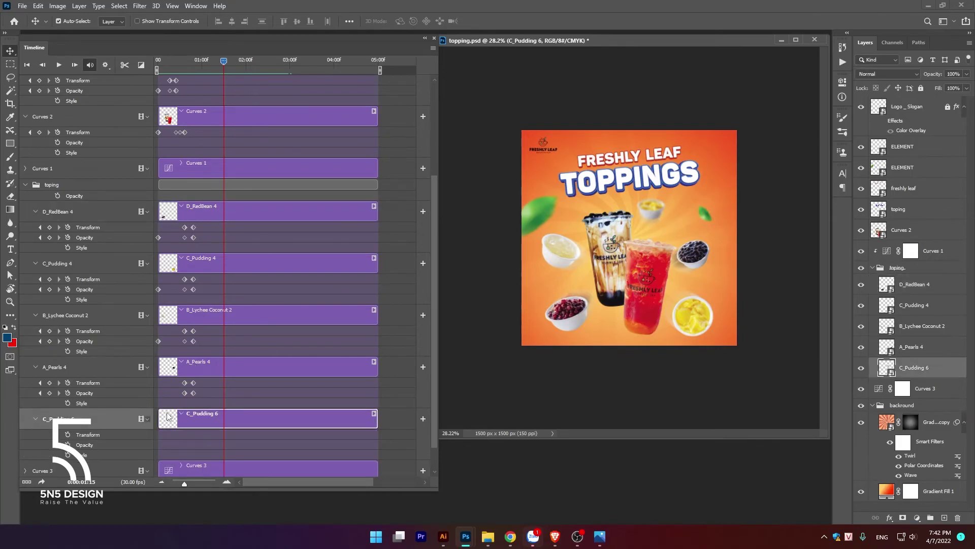
click(68, 435)
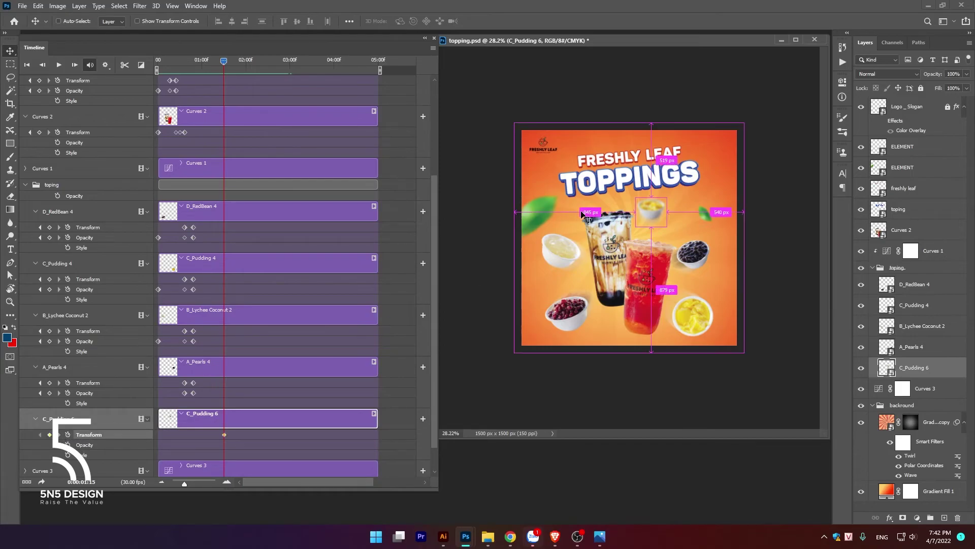
click(68, 444)
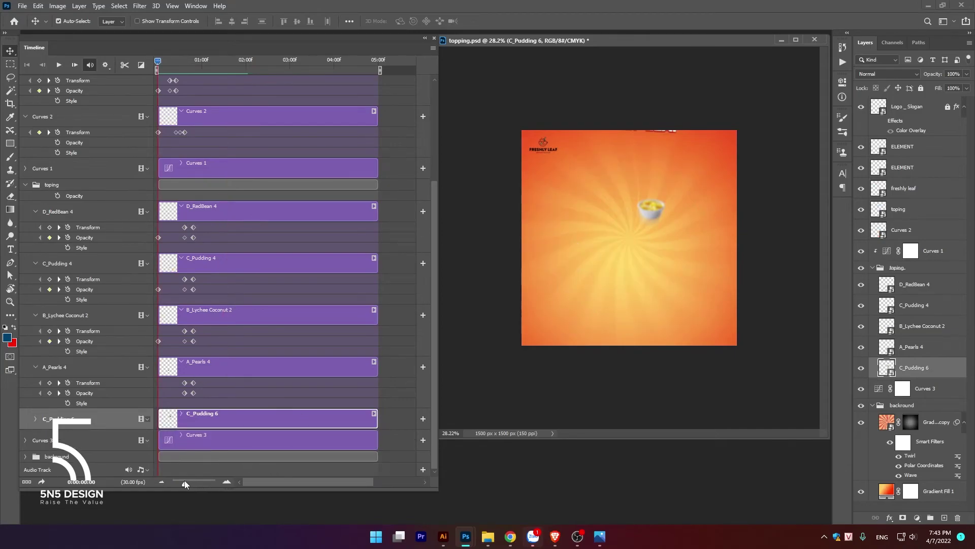
drag(185, 482, 194, 482)
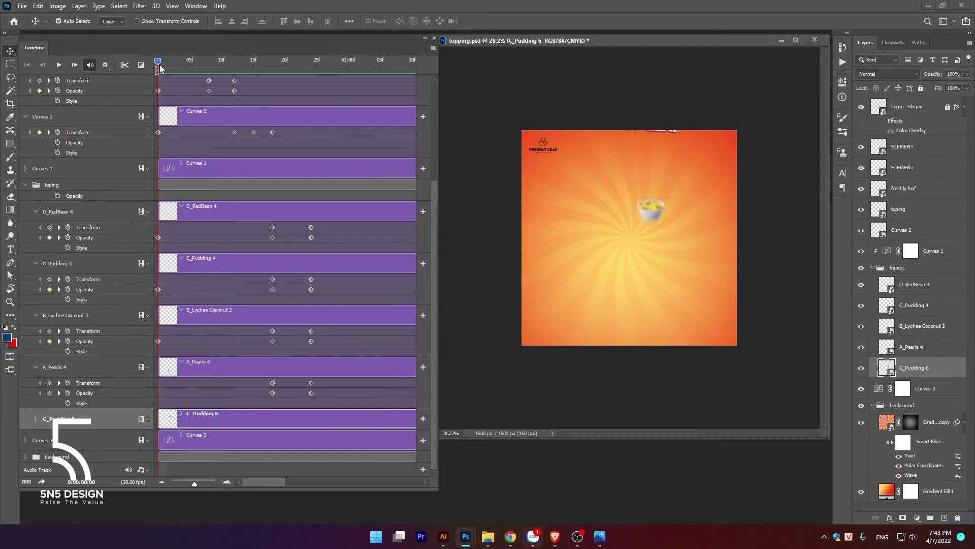
drag(160, 65, 310, 47)
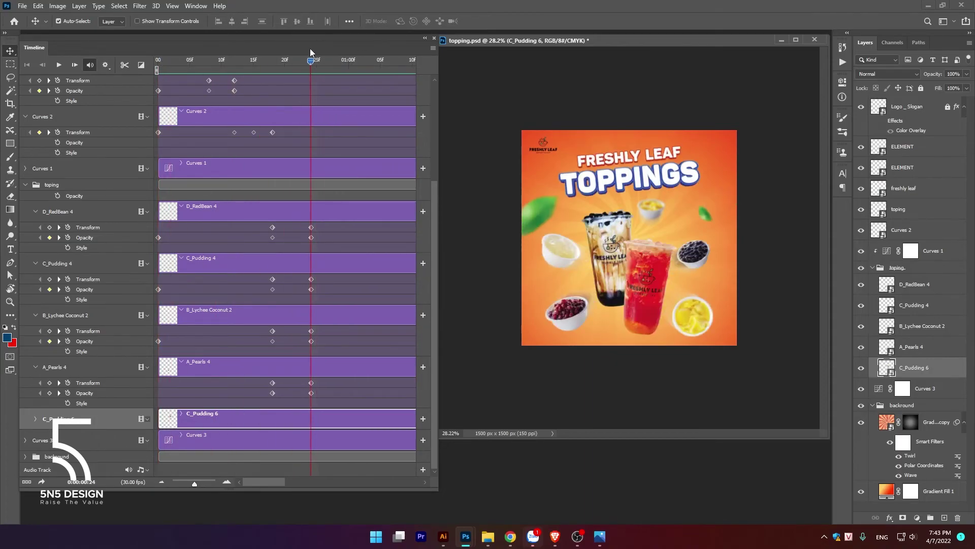
click(36, 419)
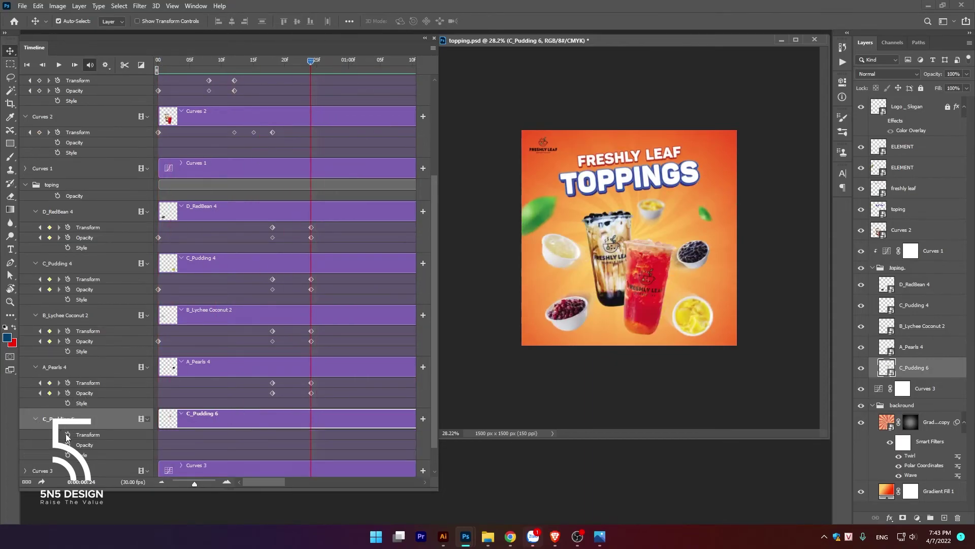
click(67, 435)
click(67, 445)
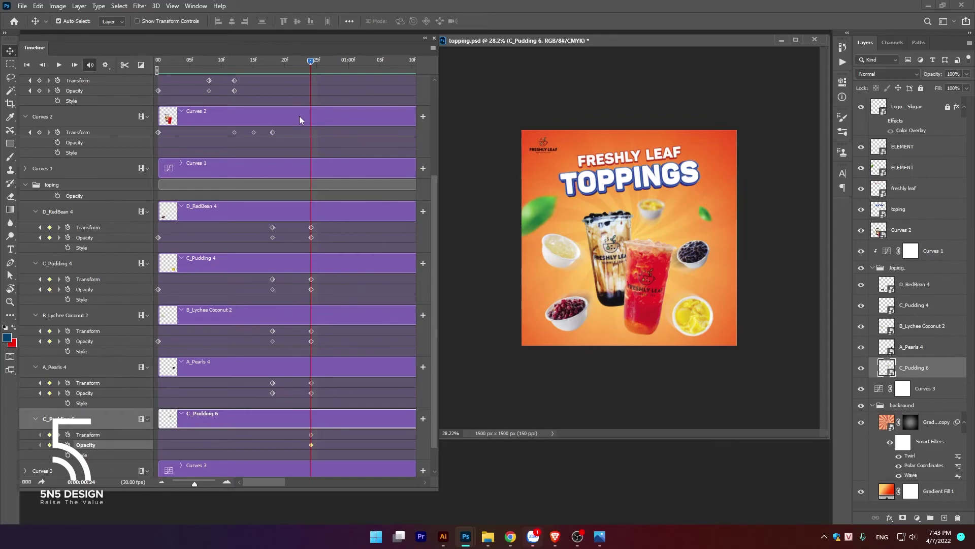
Add a C_Pudding 6 transform keyframe at frame 18, leaving the bowl unchanged.
drag(311, 62, 274, 74)
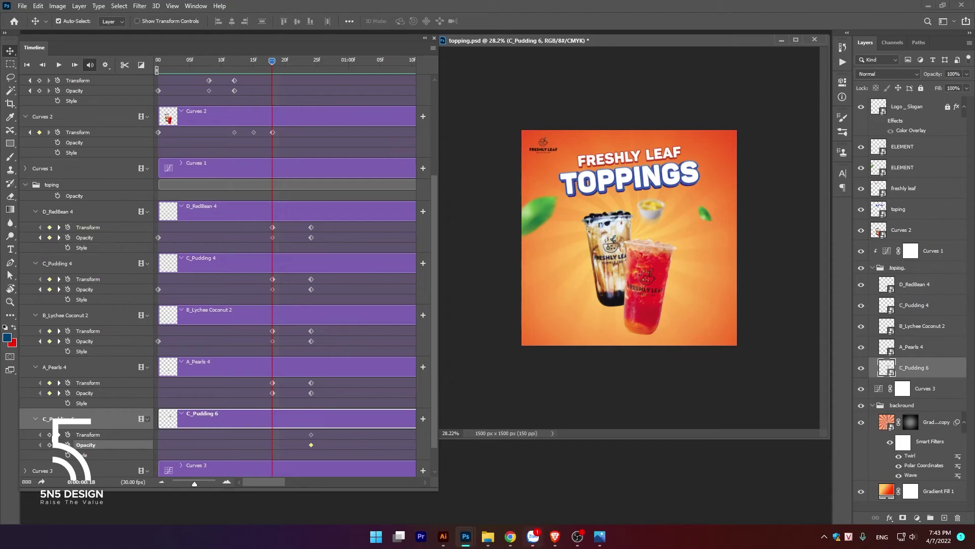
click(67, 435)
key(ctrl+t)
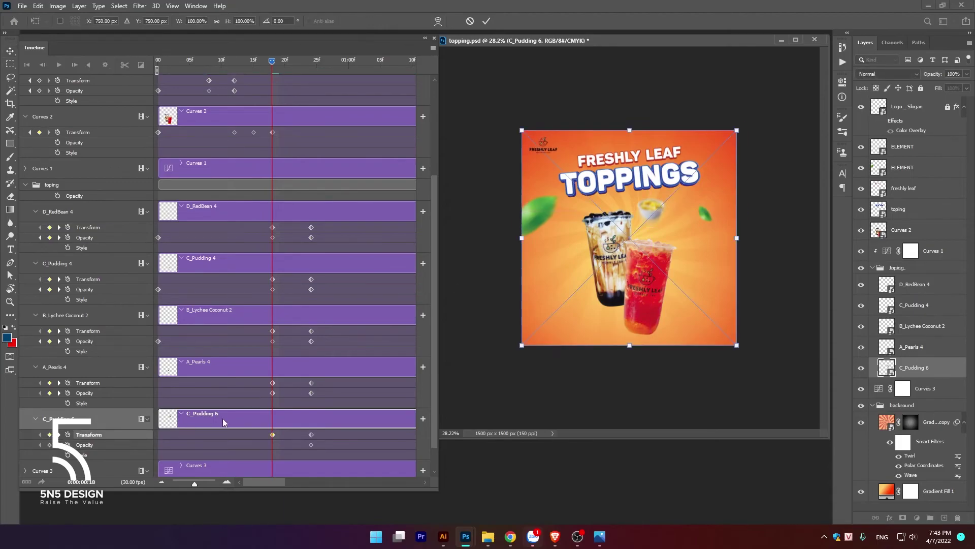
key(Return)
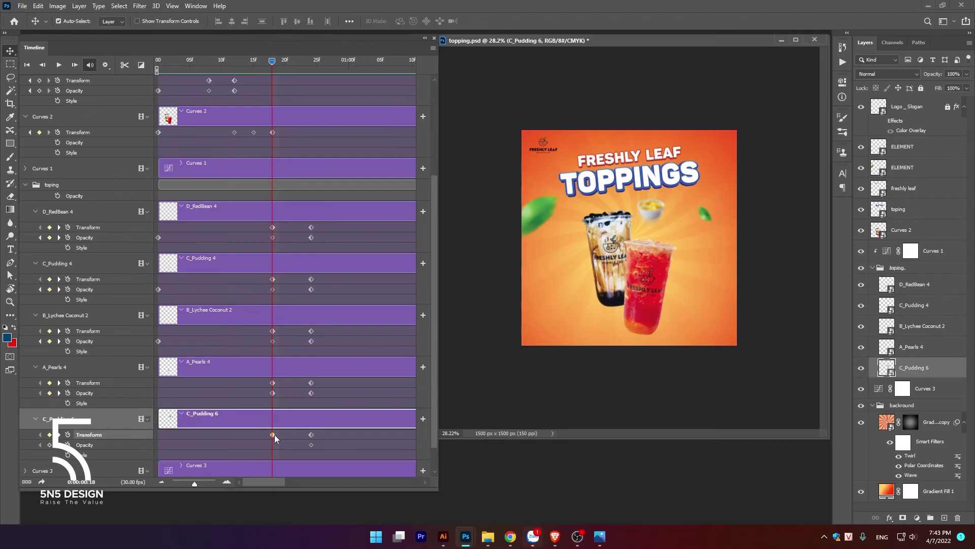
Scale the C_Pudding 6 drinks to about 99% and add an opacity keyframe at this frame.
click(272, 434)
key(ctrl+t)
key(Return)
click(299, 422)
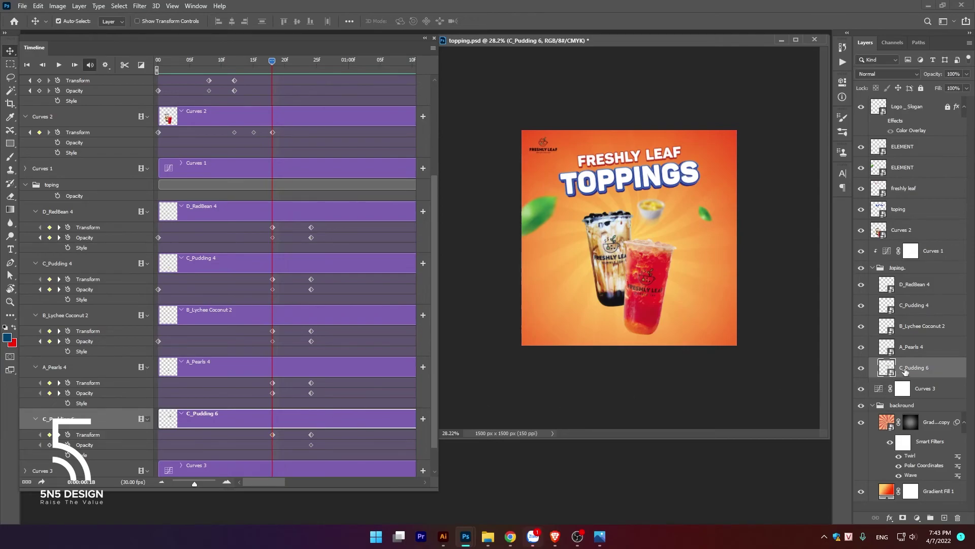
key(ctrl+t)
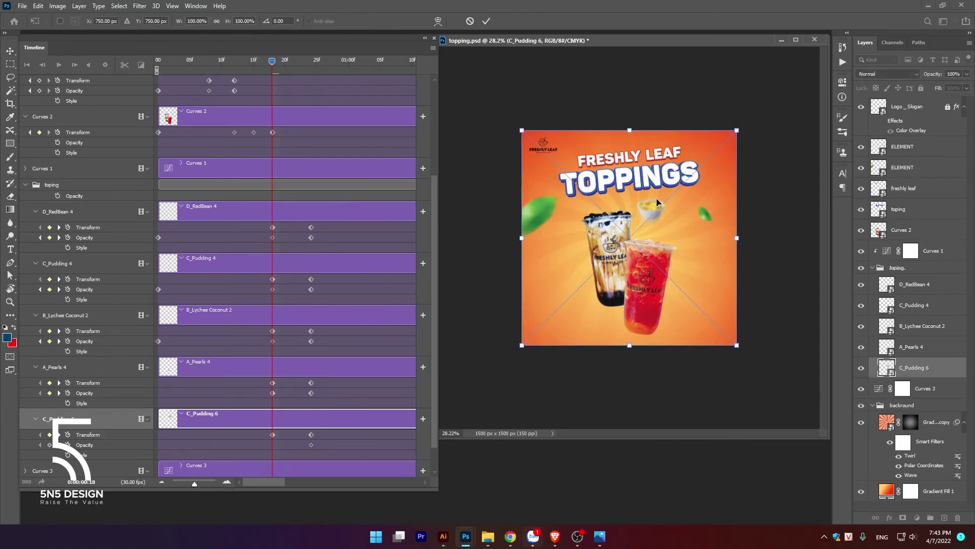
drag(737, 130, 636, 240)
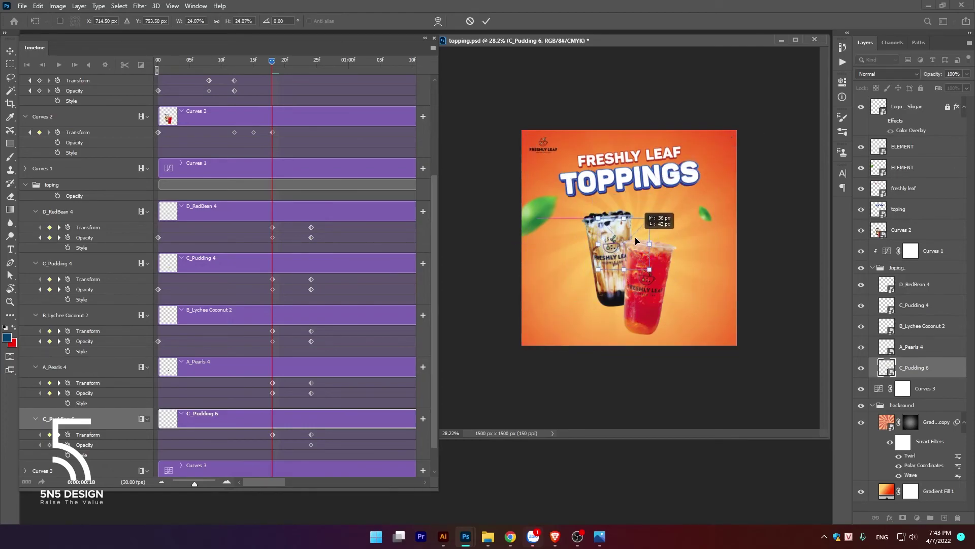
key(Return)
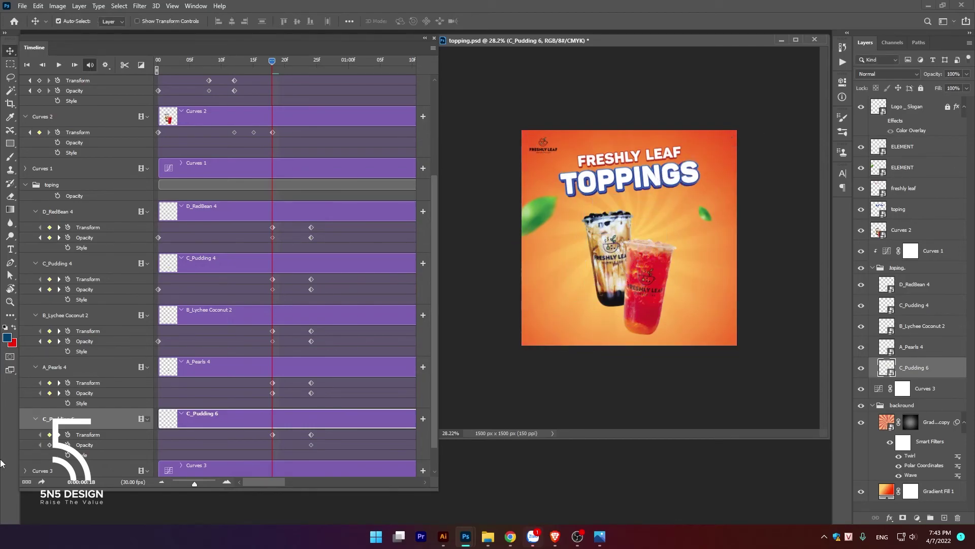
click(48, 445)
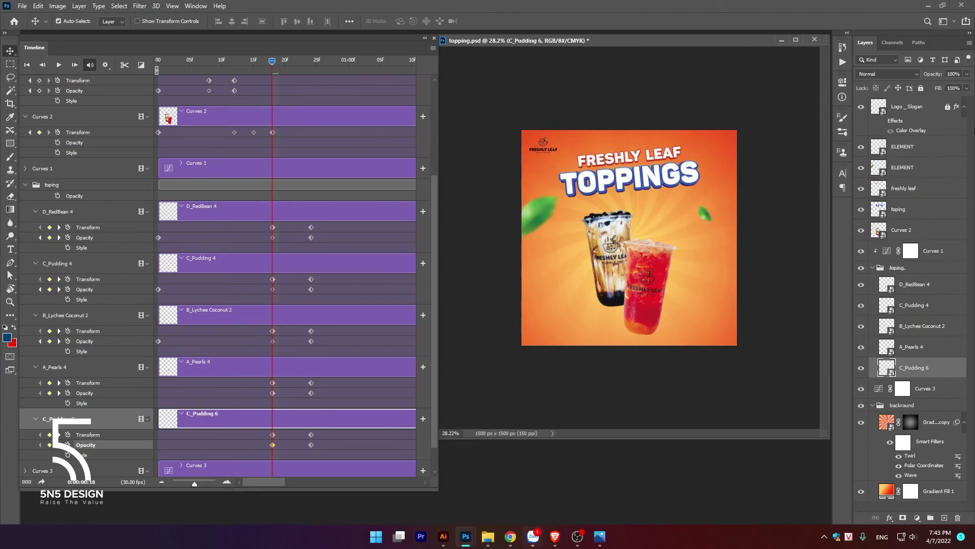
Set the C_Pudding 6 layer's opacity to 0% at its new keyframe.
click(966, 75)
drag(967, 87, 910, 90)
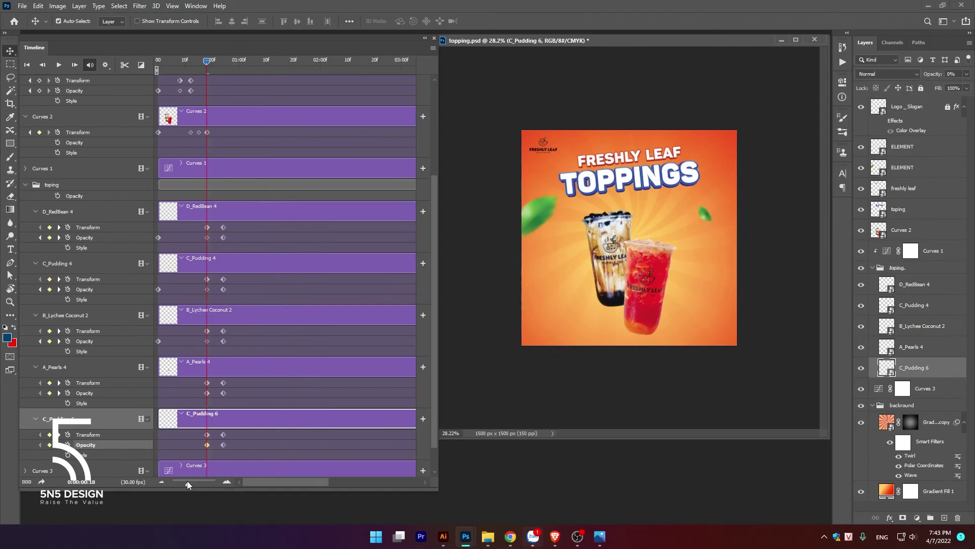
drag(187, 481, 182, 479)
Preview the intro animation from frame 0, replaying and scrubbing through it.
drag(175, 57, 126, 67)
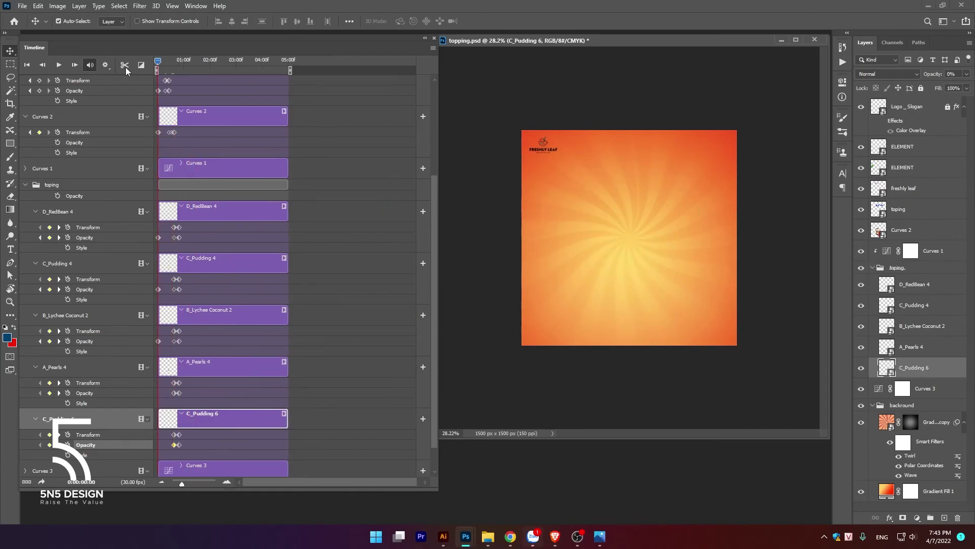
key(space)
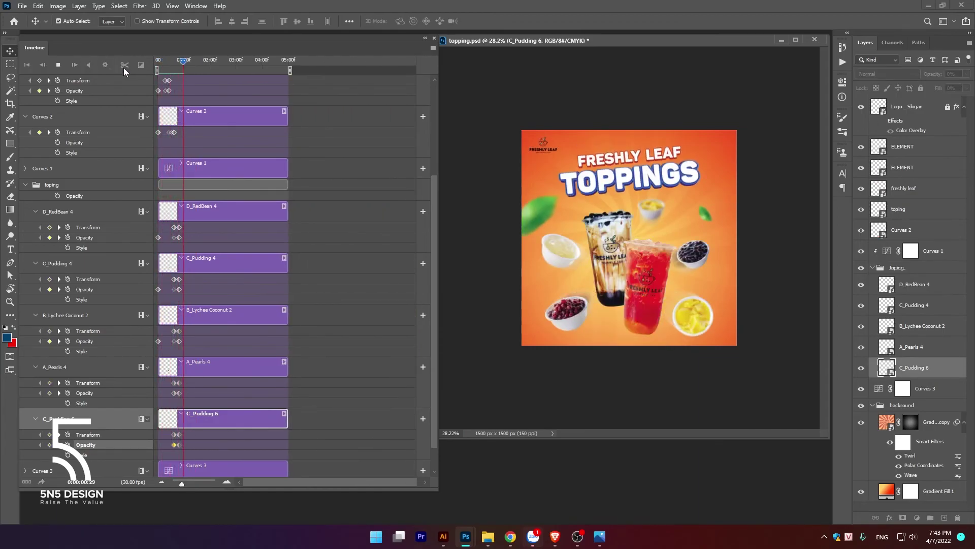
drag(193, 62, 103, 78)
key(space)
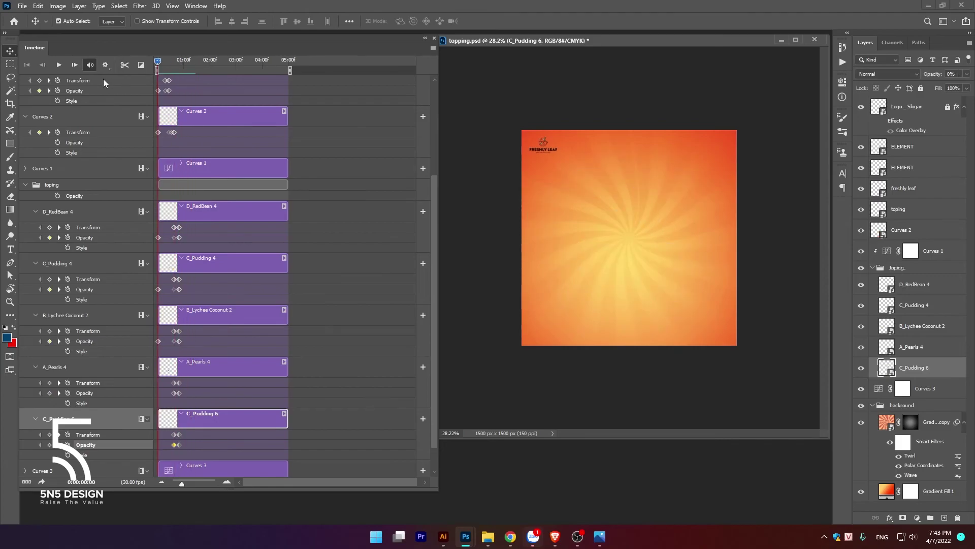
key(space)
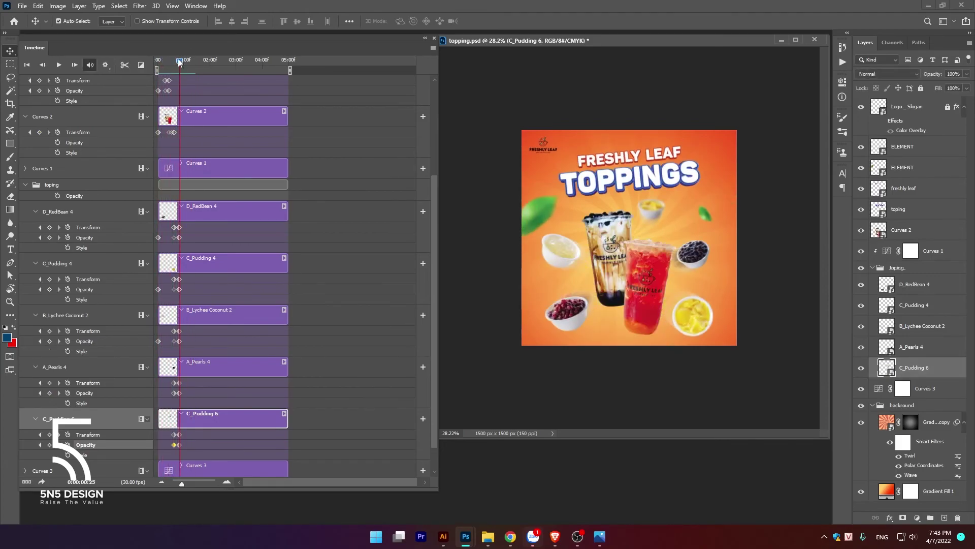
drag(179, 61, 117, 68)
With Curves 2 selected, trim the work area to end near 02:10 and play it.
scroll(315, 362, down, 1)
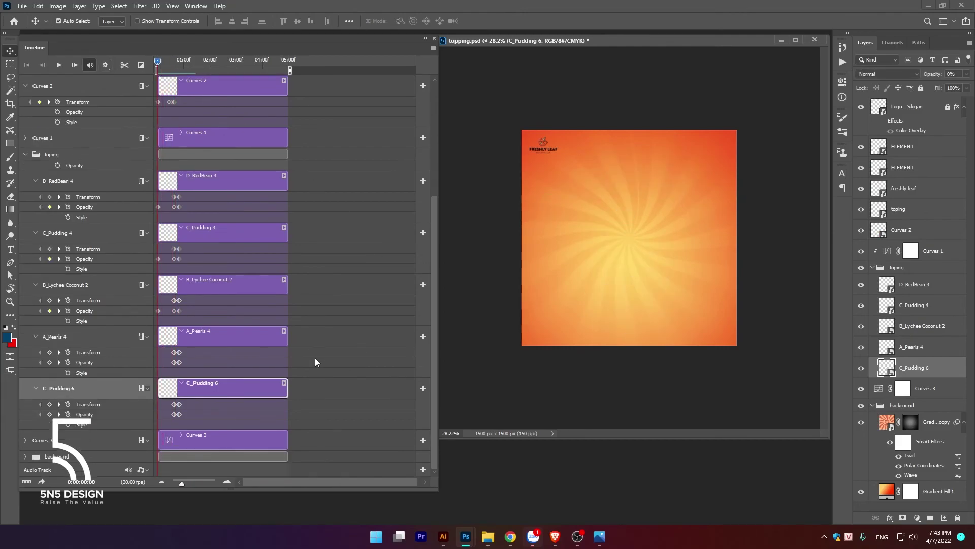
click(333, 442)
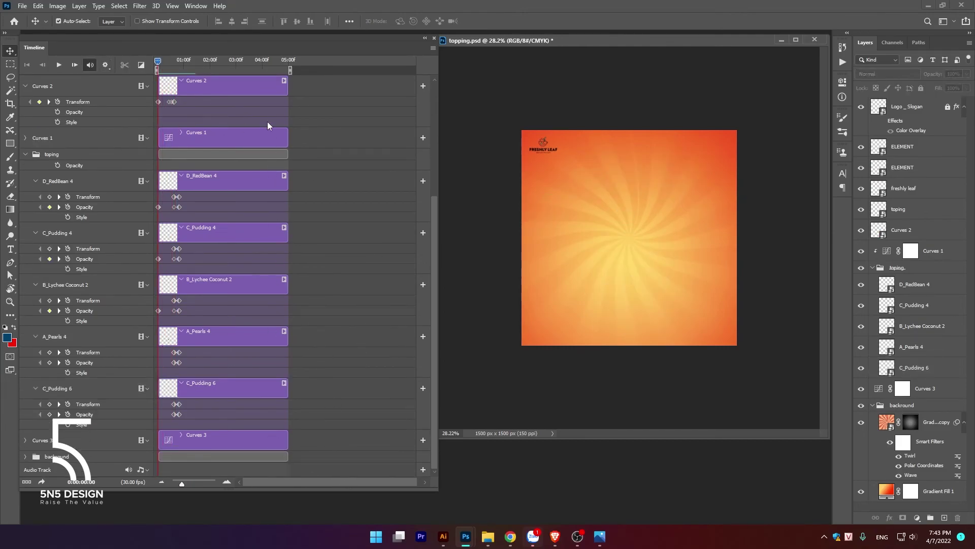
click(272, 86)
scroll(305, 76, up, 3)
scroll(292, 102, up, 2)
scroll(297, 112, up, 1)
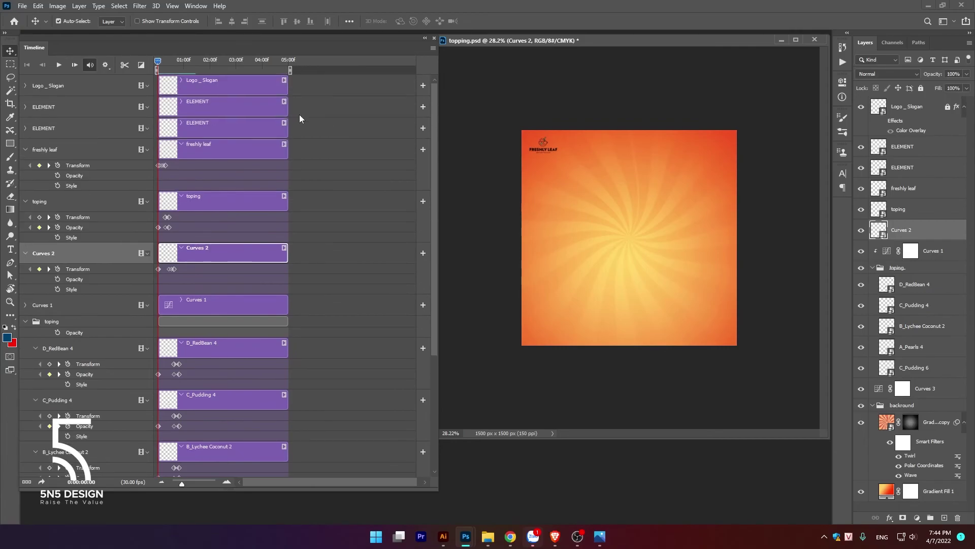
drag(290, 69, 222, 70)
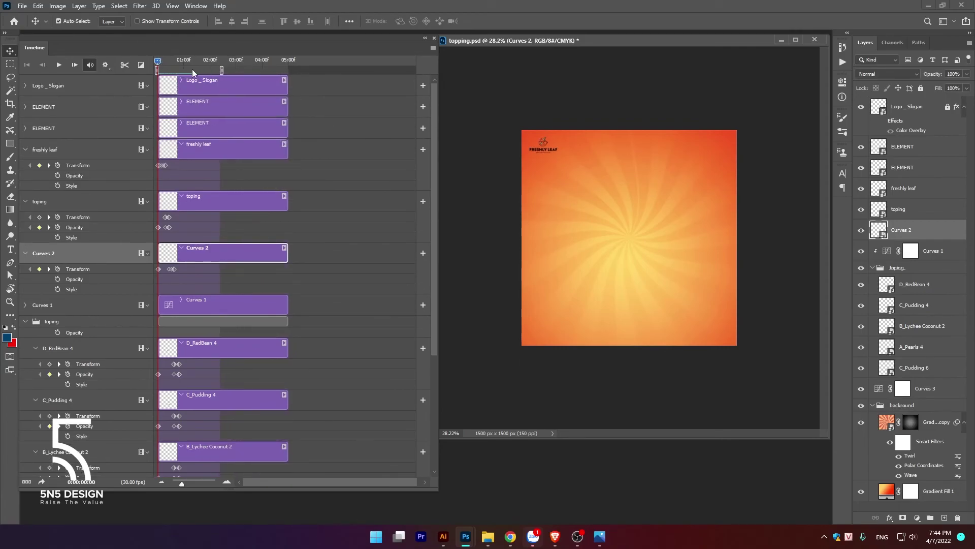
key(space)
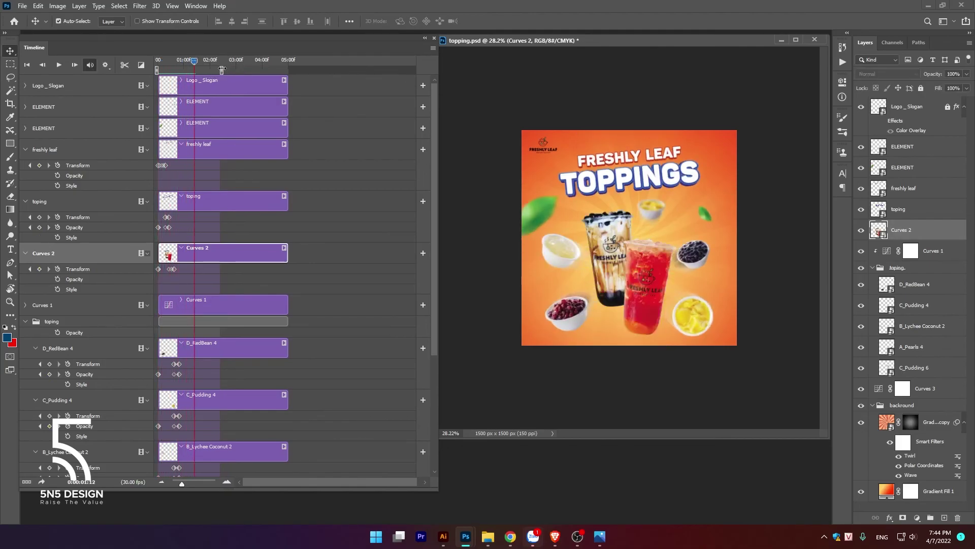
Trim the work area further to end at 01:12 and replay the loop.
drag(222, 70, 196, 70)
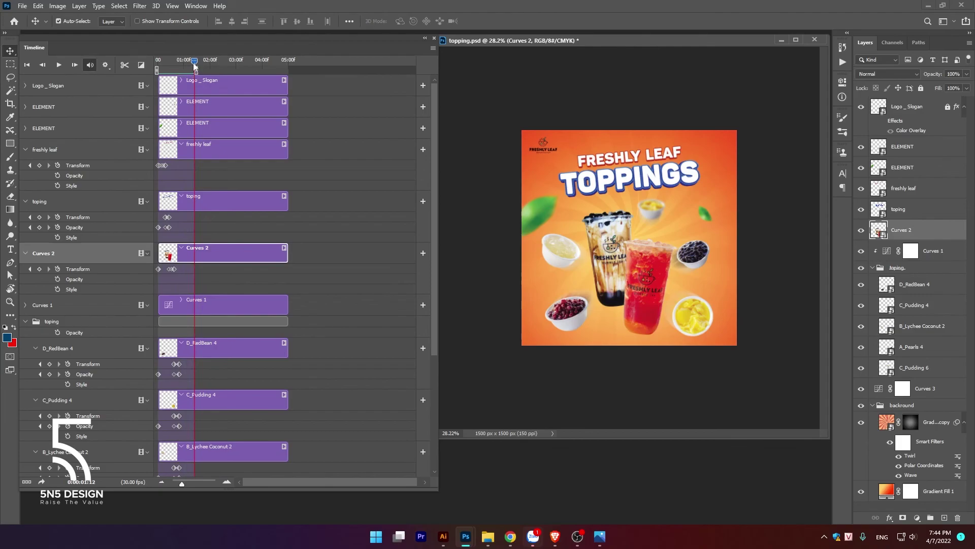
key(space)
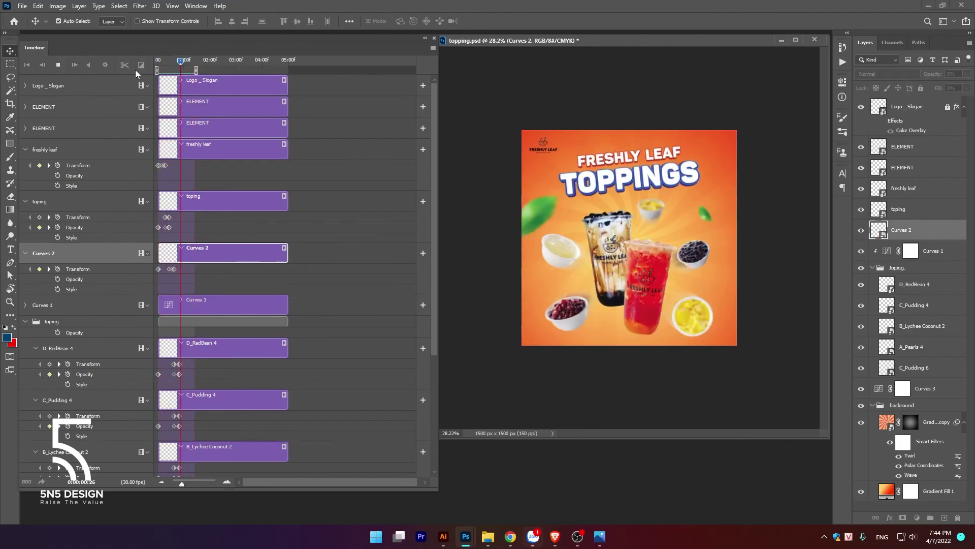
drag(196, 61, 156, 66)
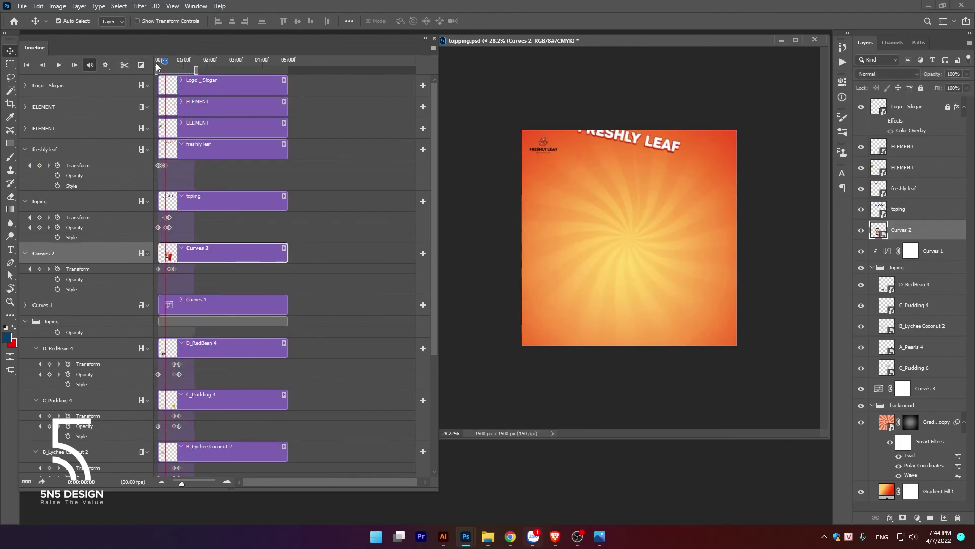
key(space)
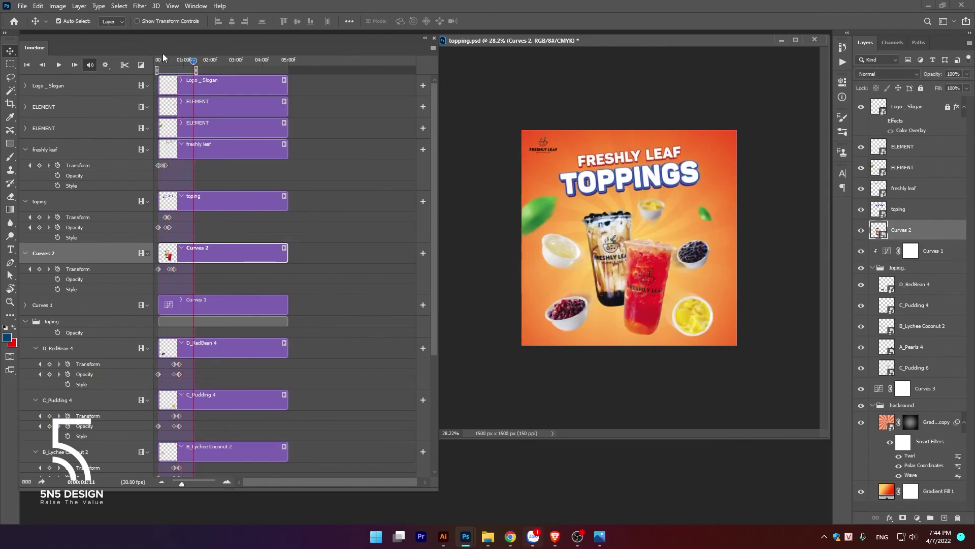
Export the animation via Save for Web (Legacy) as topping.gif on the Desktop.
click(22, 6)
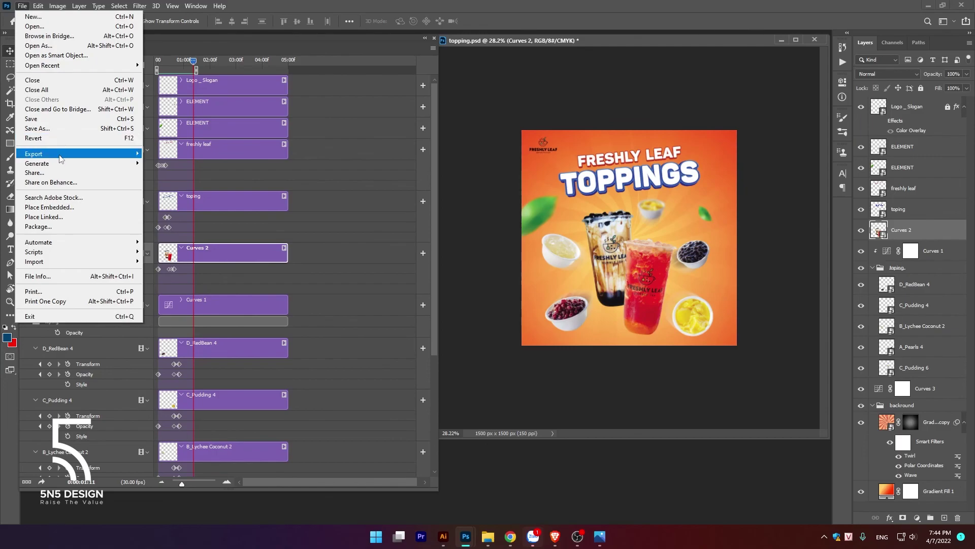
mouse_move(45, 153)
click(199, 194)
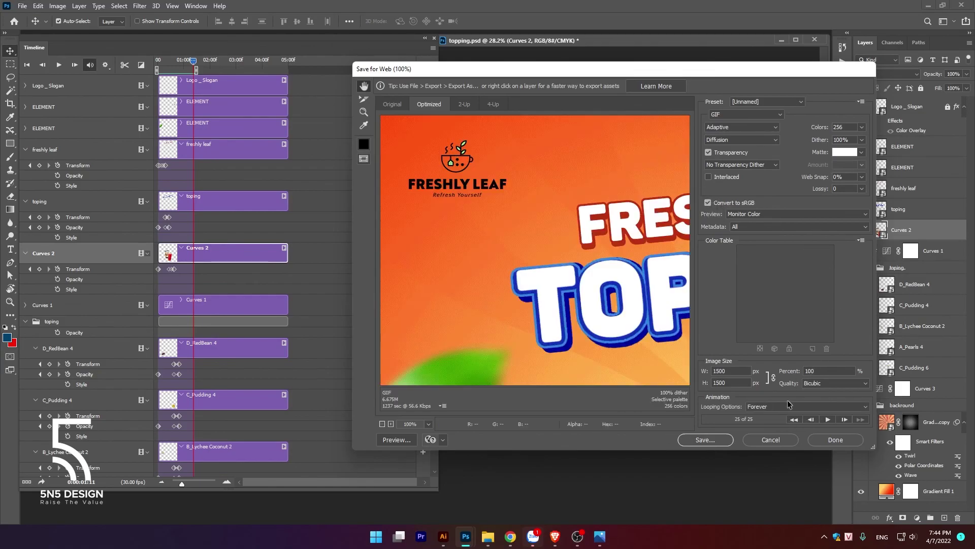
click(721, 440)
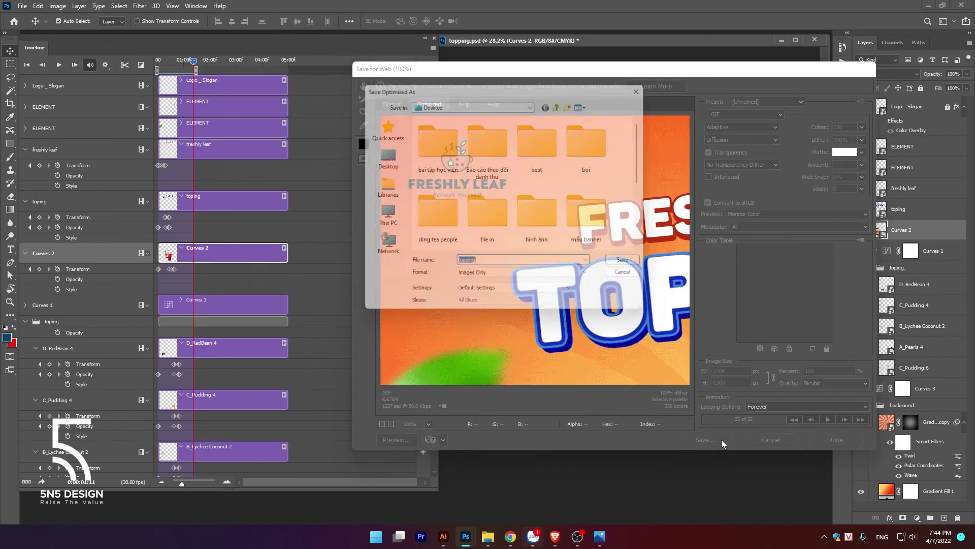
click(634, 265)
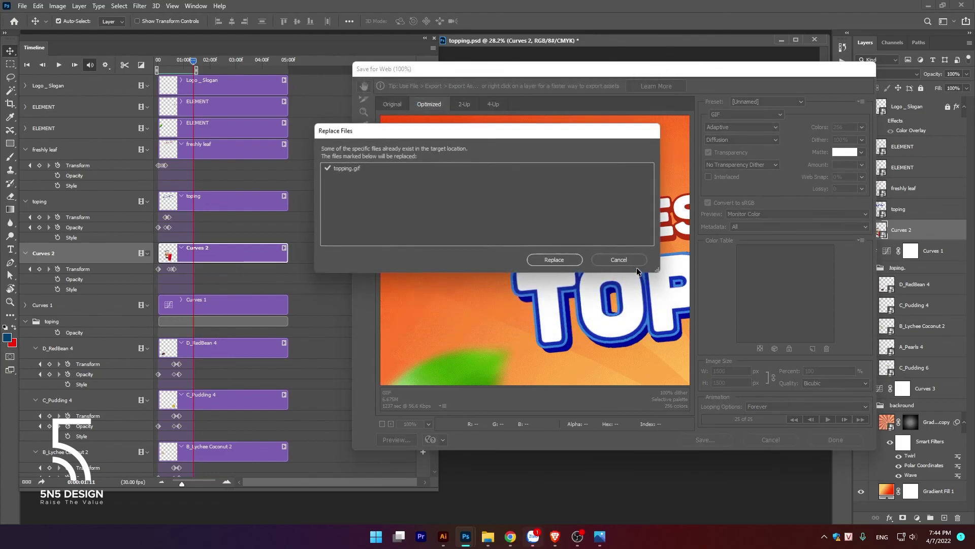
Replace the existing topping.gif, then open it from the desktop in Photos.
click(361, 185)
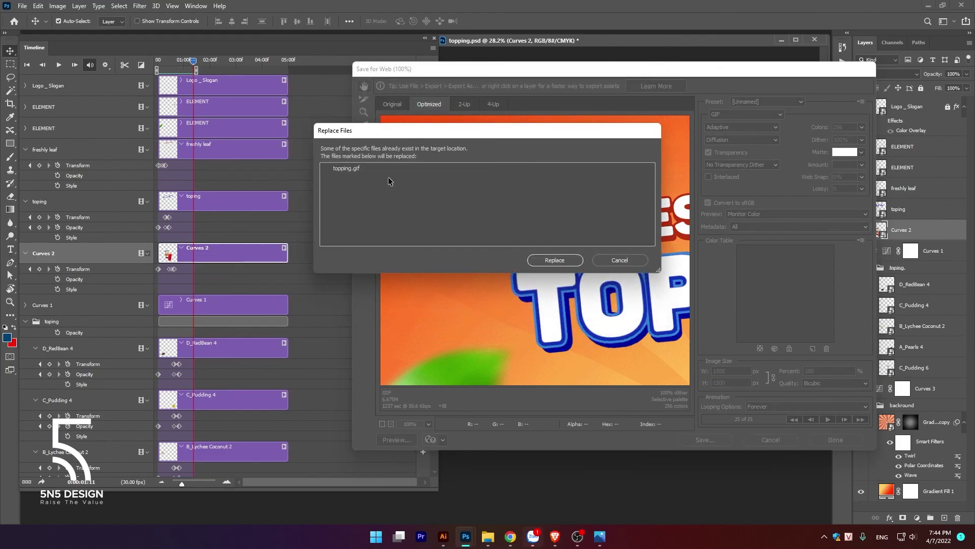
click(563, 258)
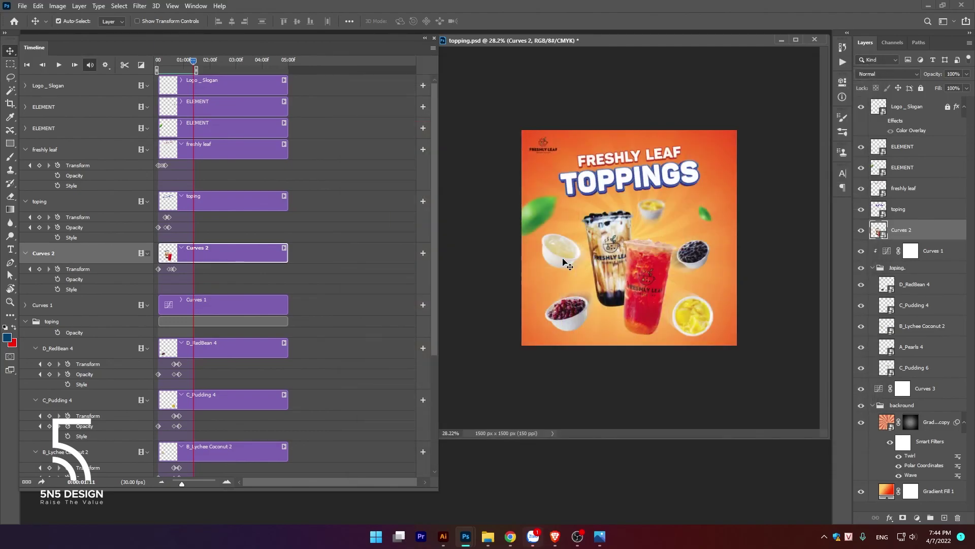
click(466, 536)
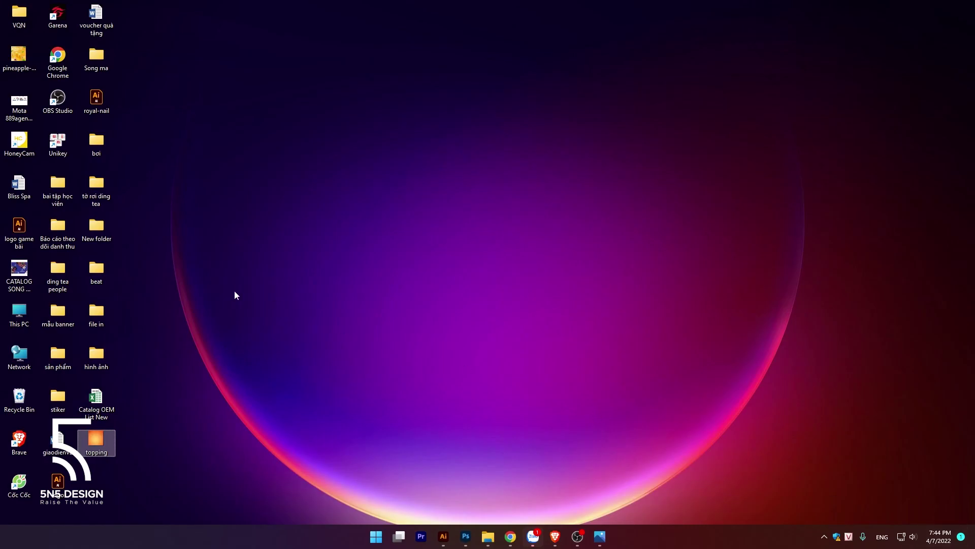
double_click(92, 433)
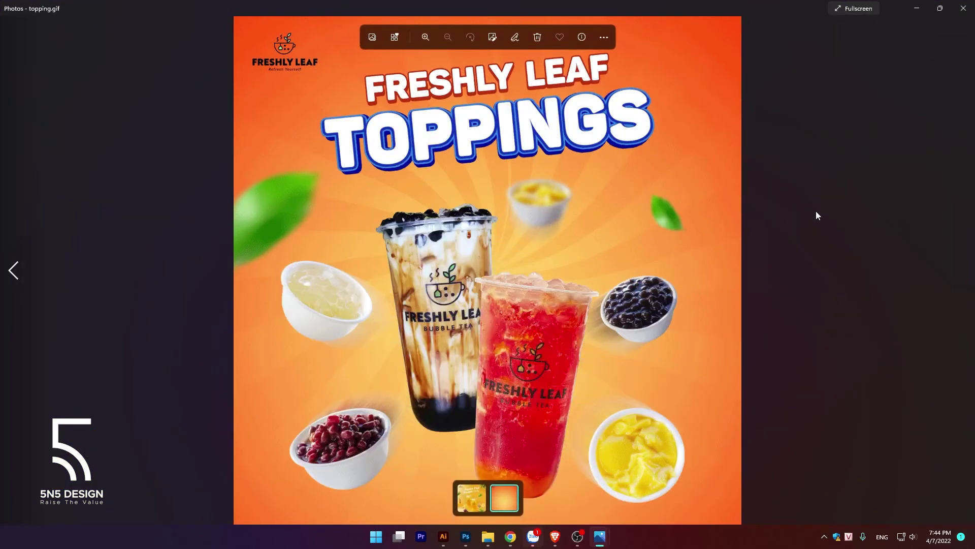